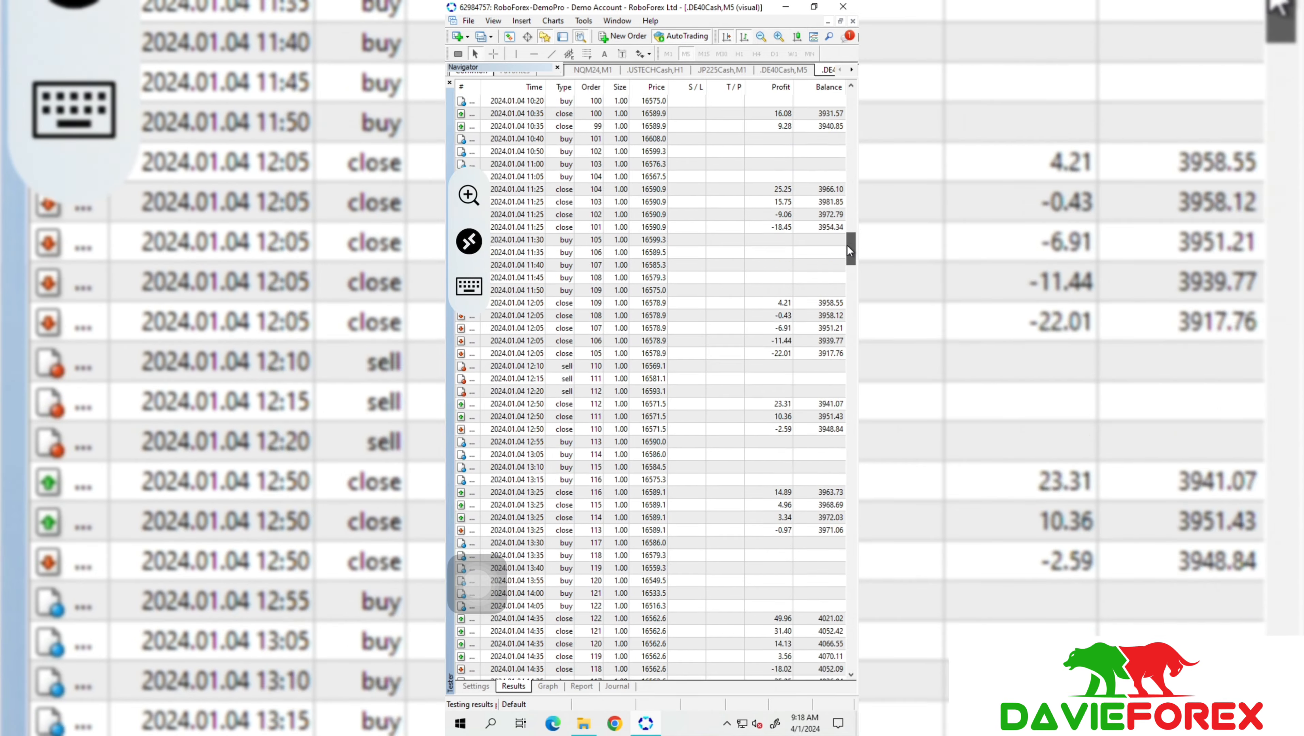
Scroll the Strategy Tester results and switch to the Graph view of the balance curve
scroll(842, 340, down, 15)
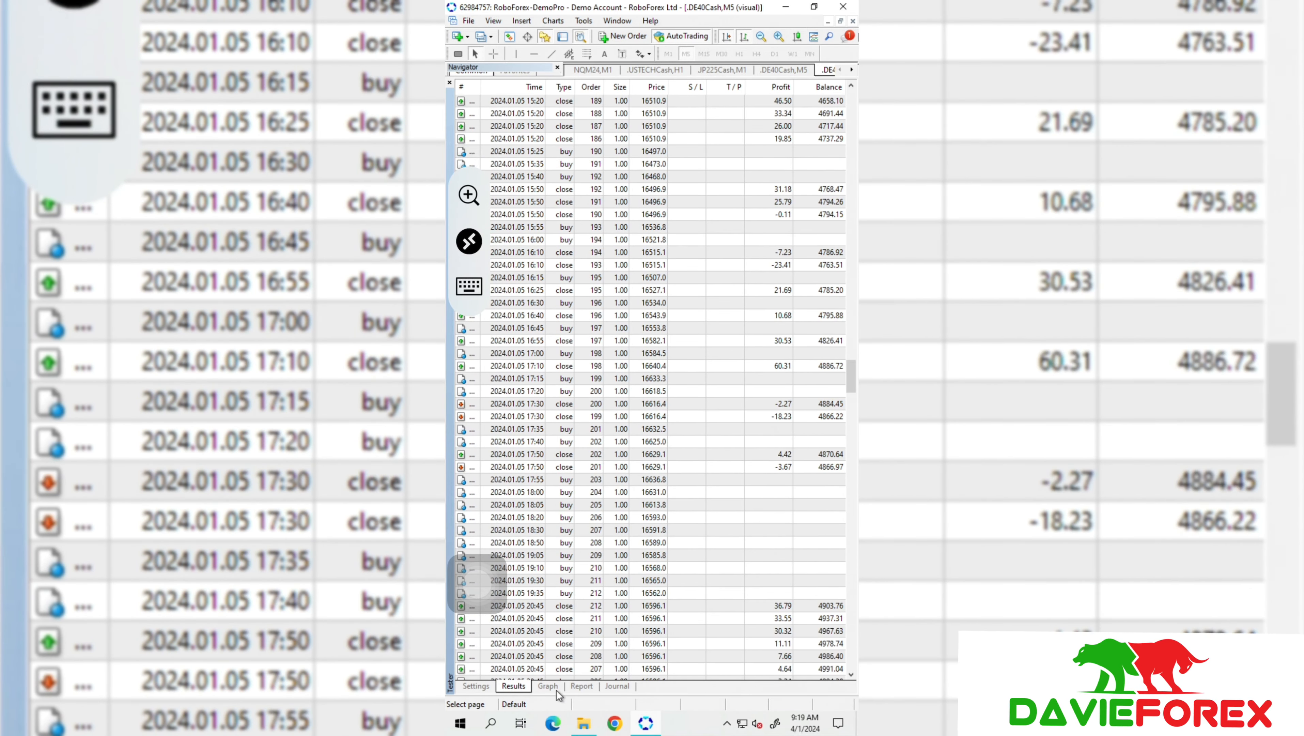
click(548, 686)
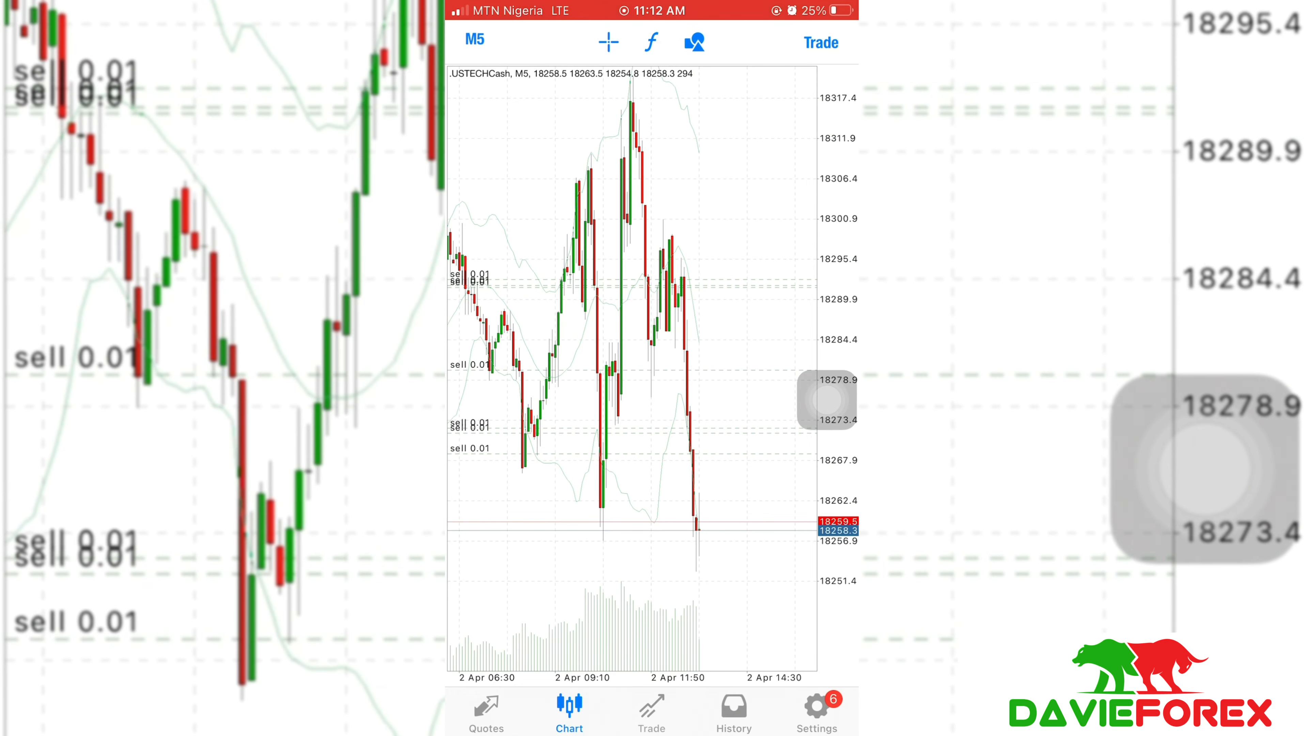
Show the Week's closed deals in MetaTrader's History and scroll through the list
click(652, 711)
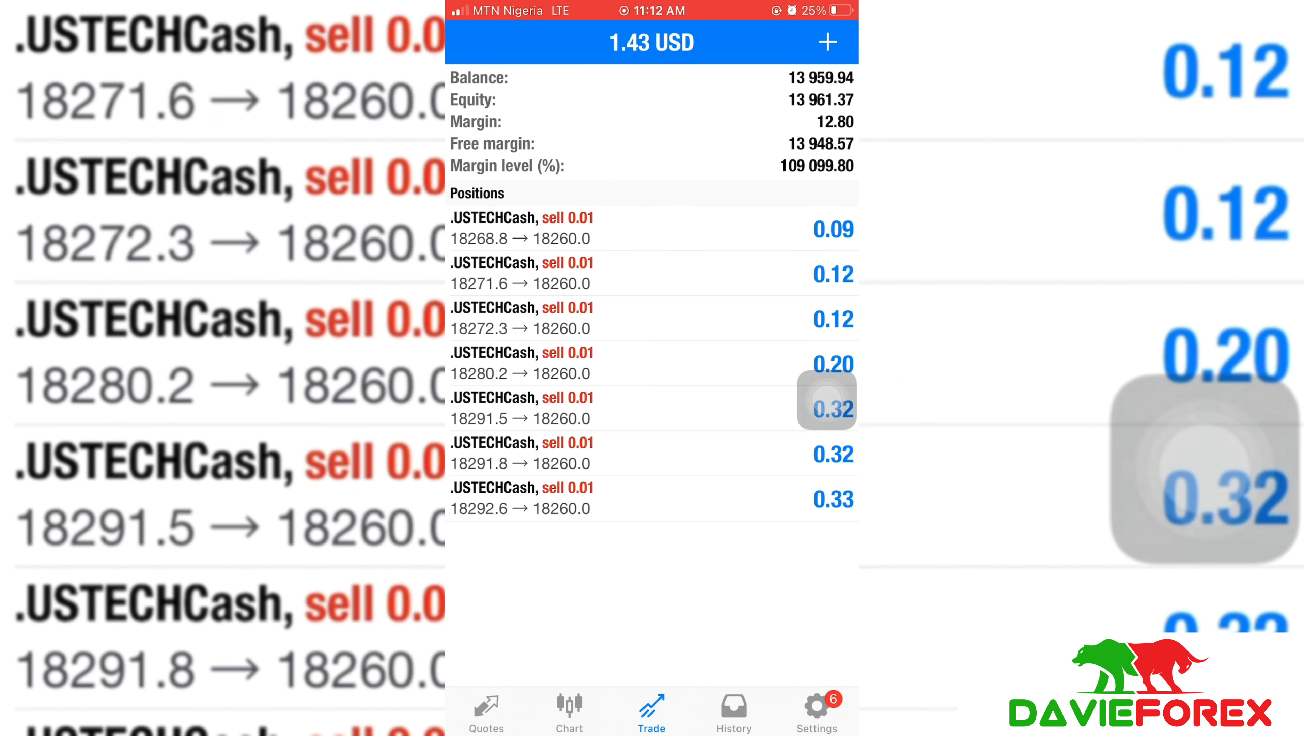
click(734, 711)
scroll(651, 361, up, 2)
scroll(651, 361, up, 5)
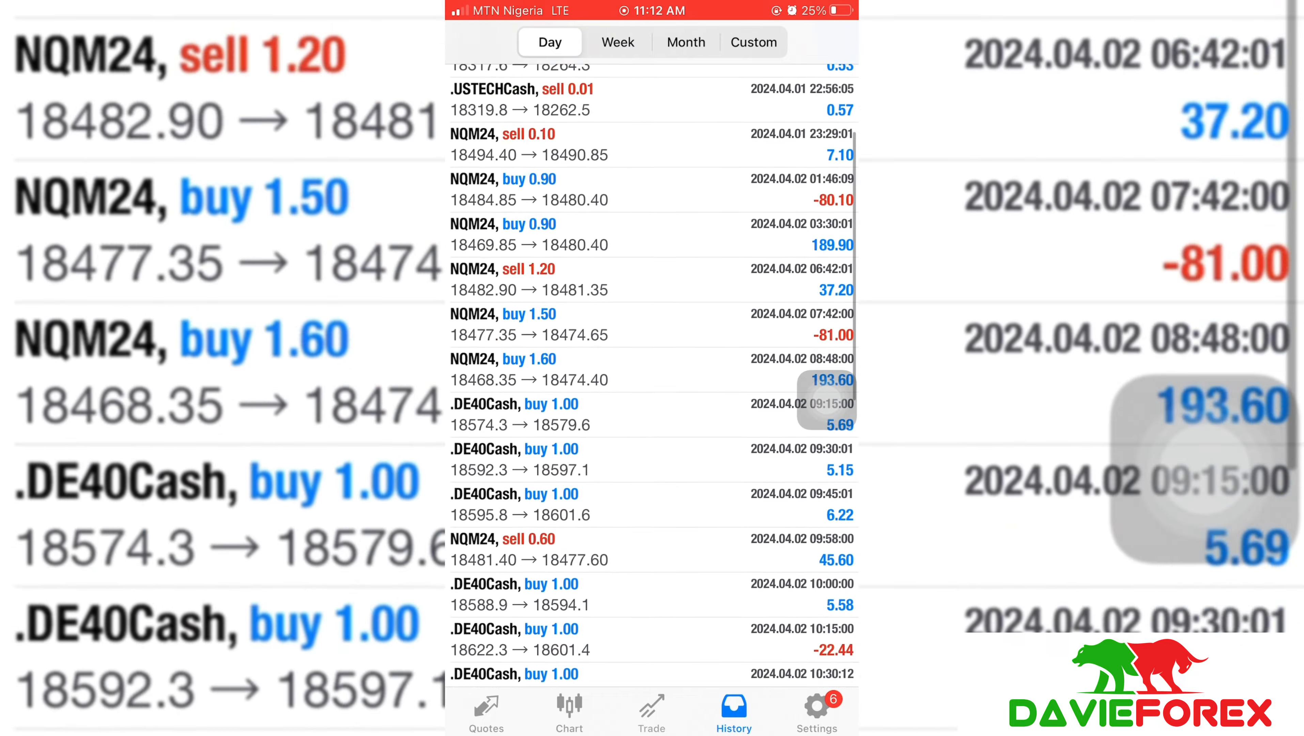
click(618, 42)
scroll(826, 401, up, 1)
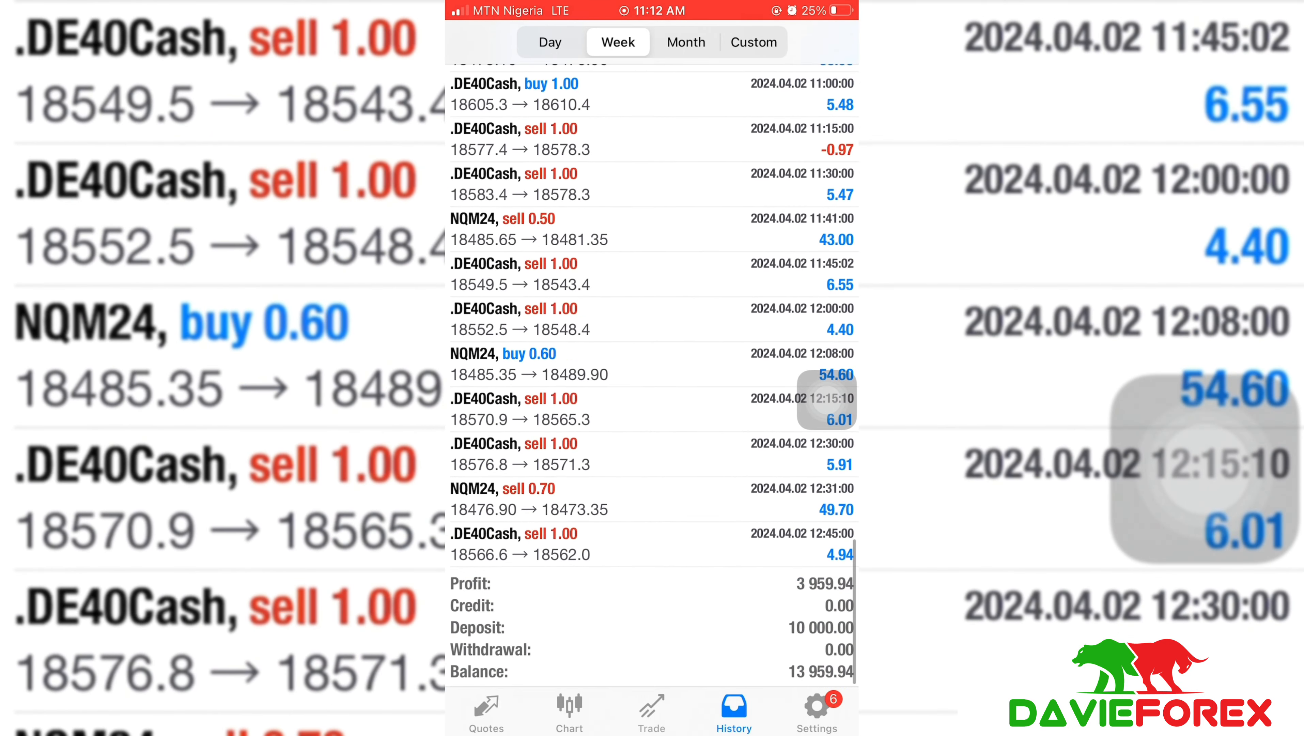
scroll(827, 401, up, 5)
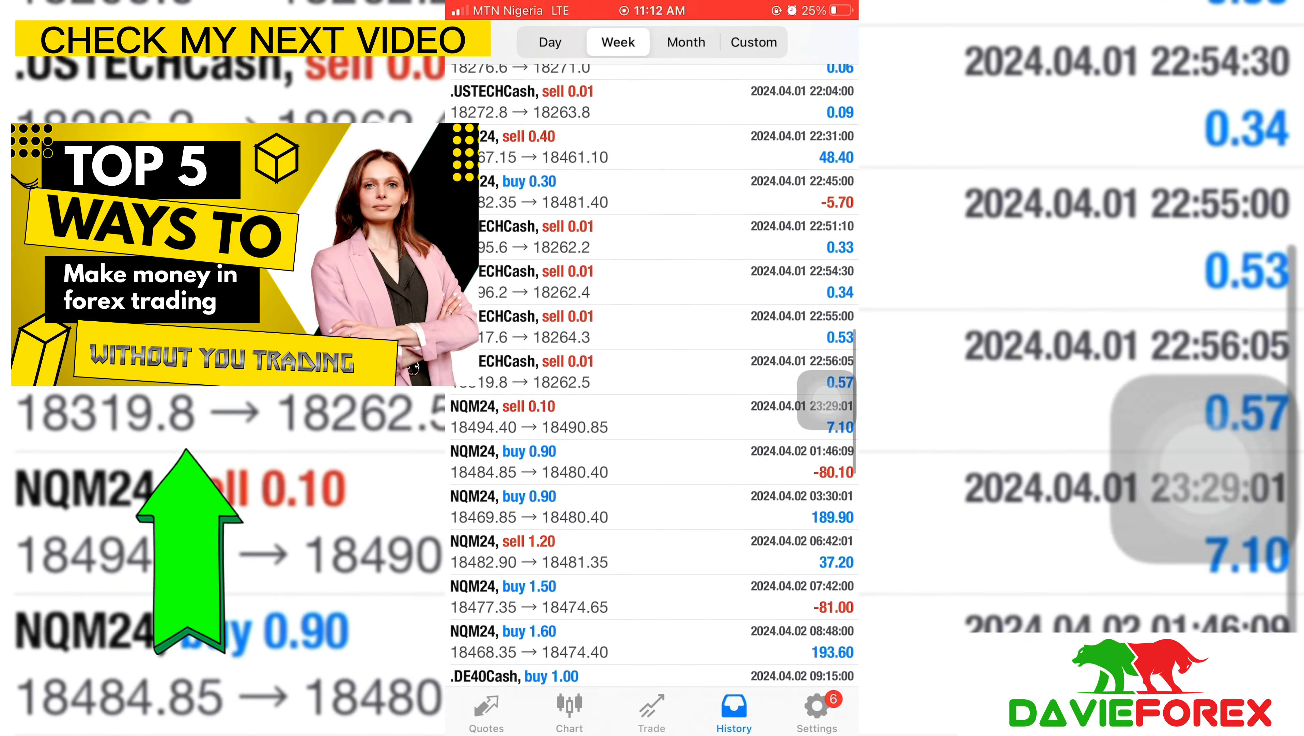
scroll(826, 401, down, 5)
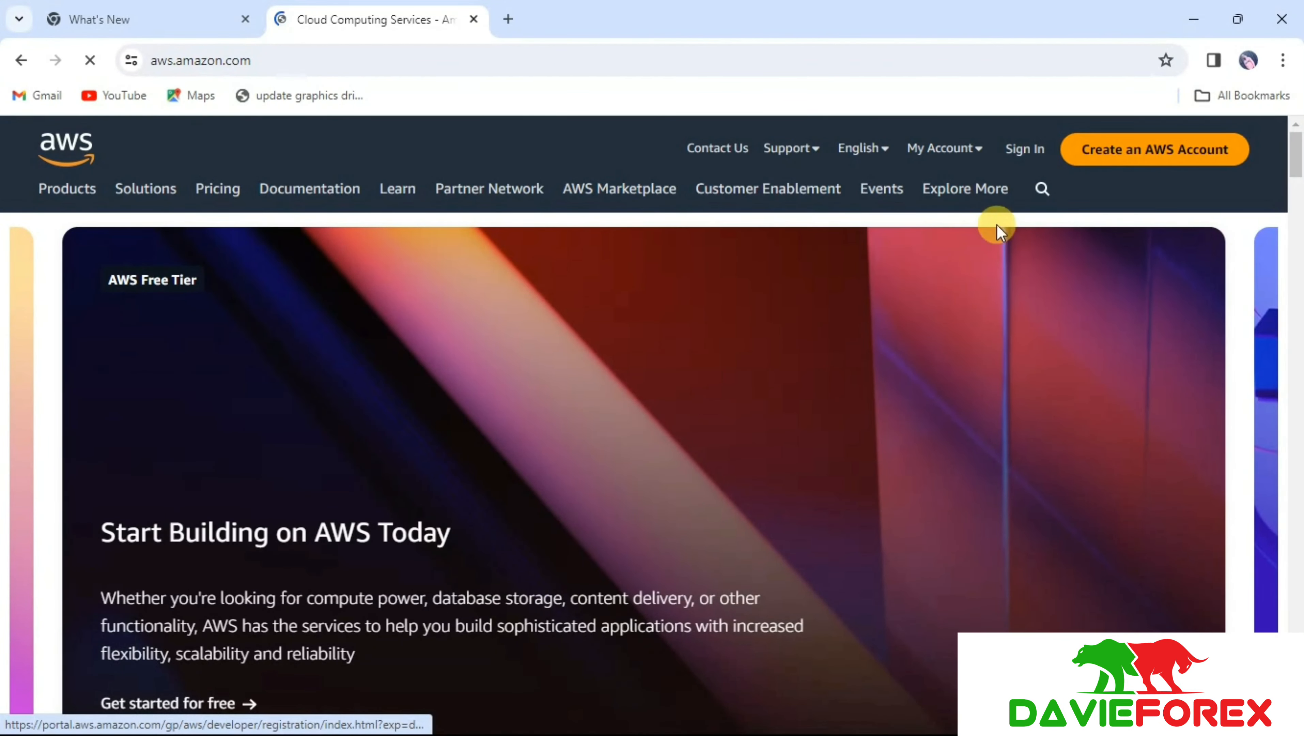
Start a new AWS account and enter the root user e-mail and an account name
click(1132, 158)
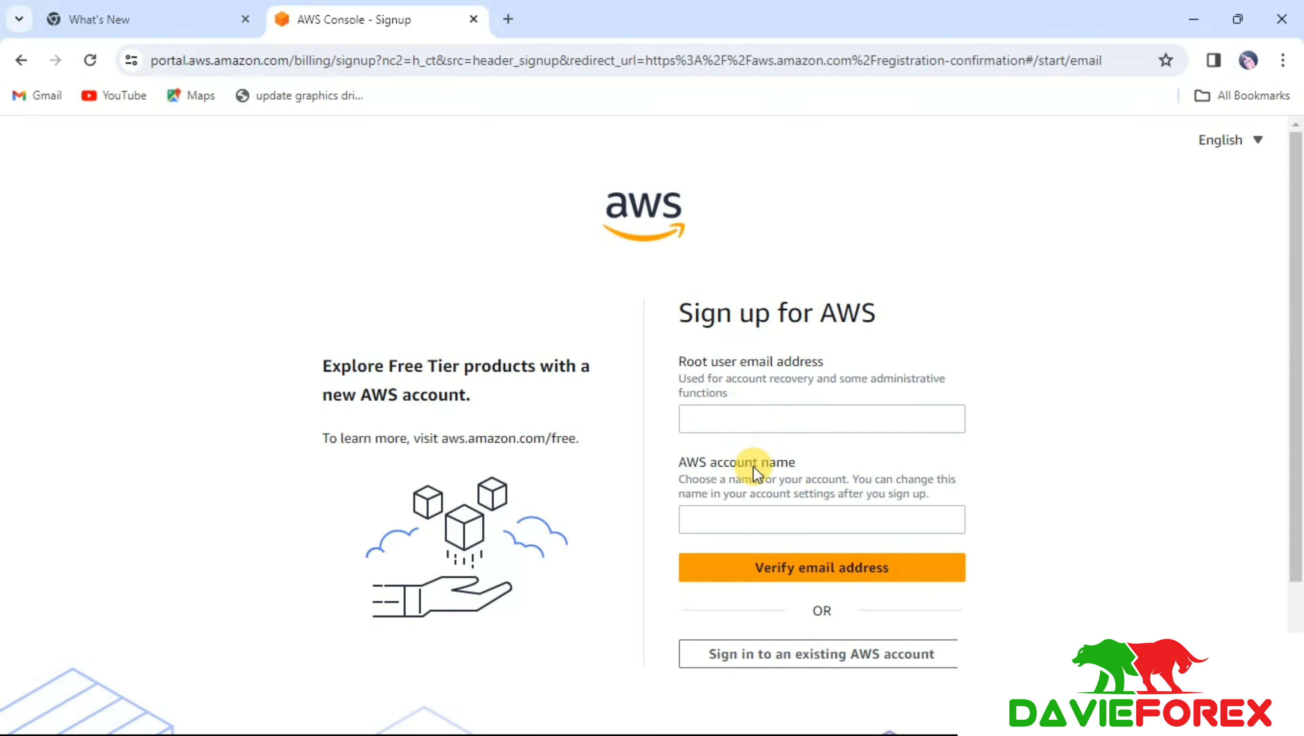
click(728, 416)
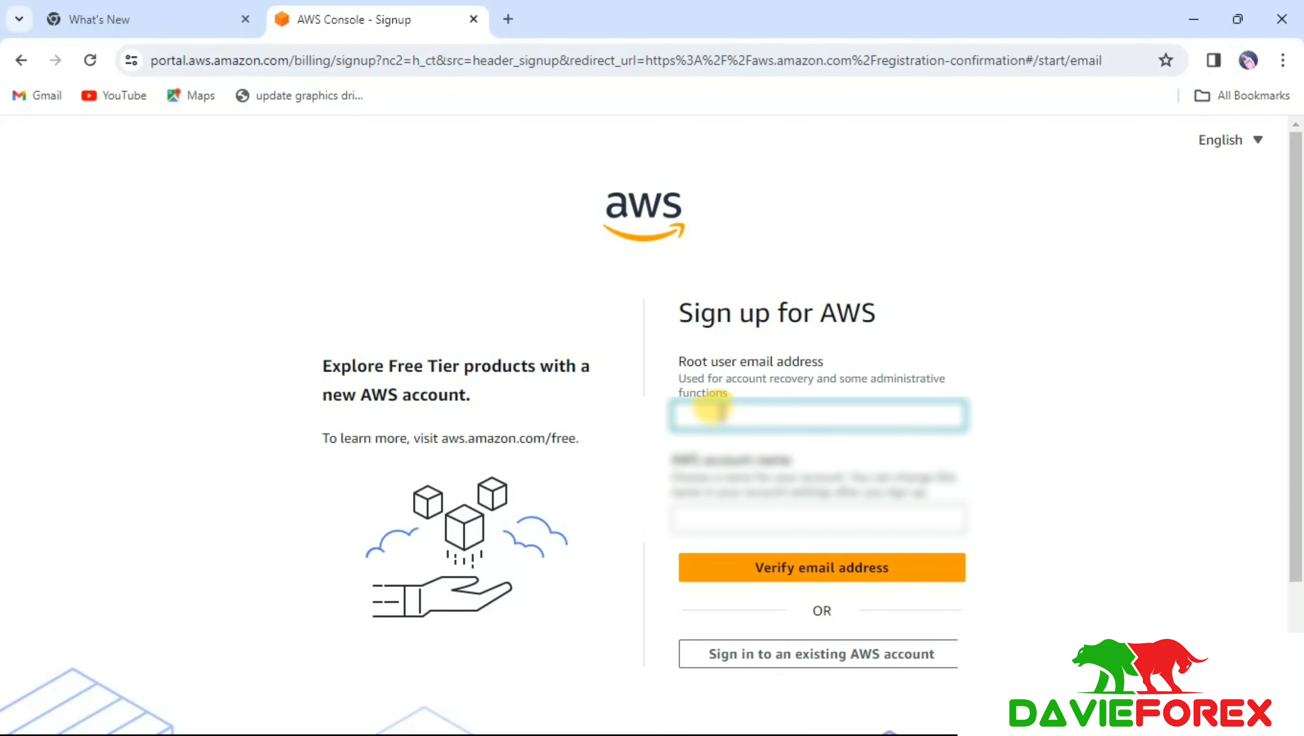
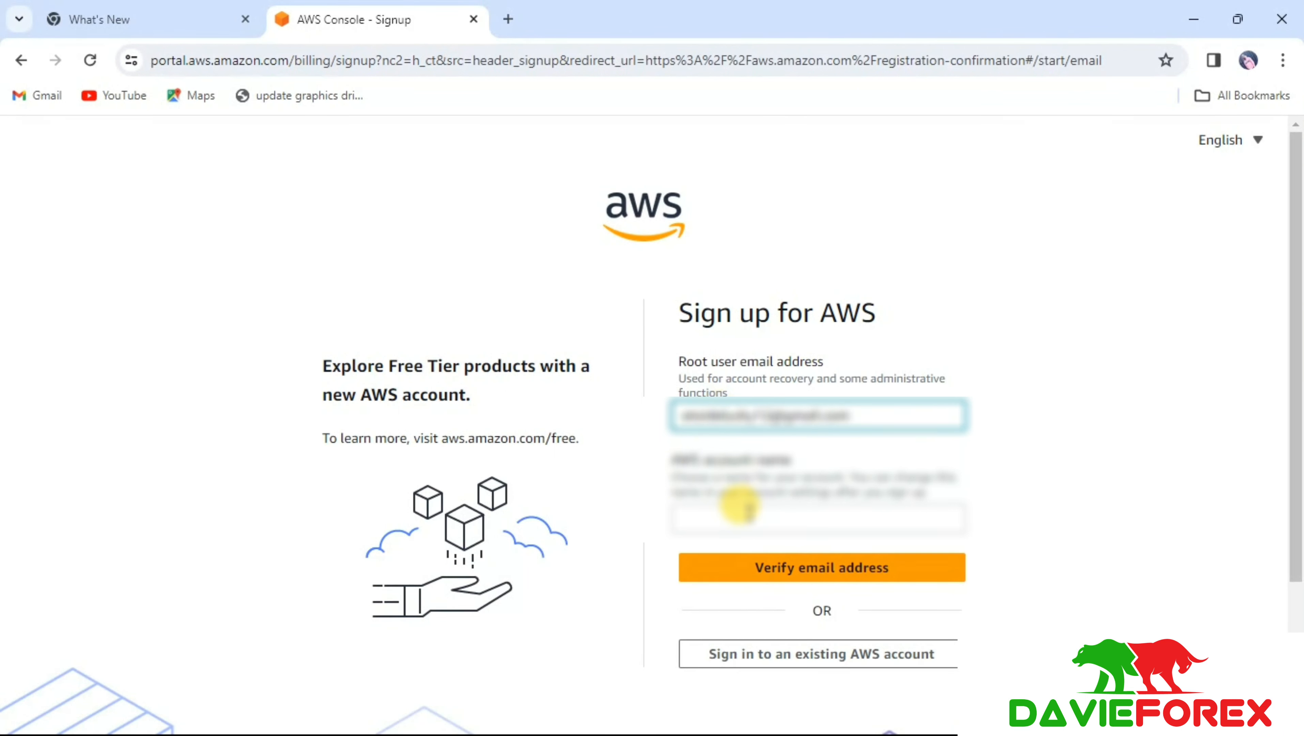
click(742, 517)
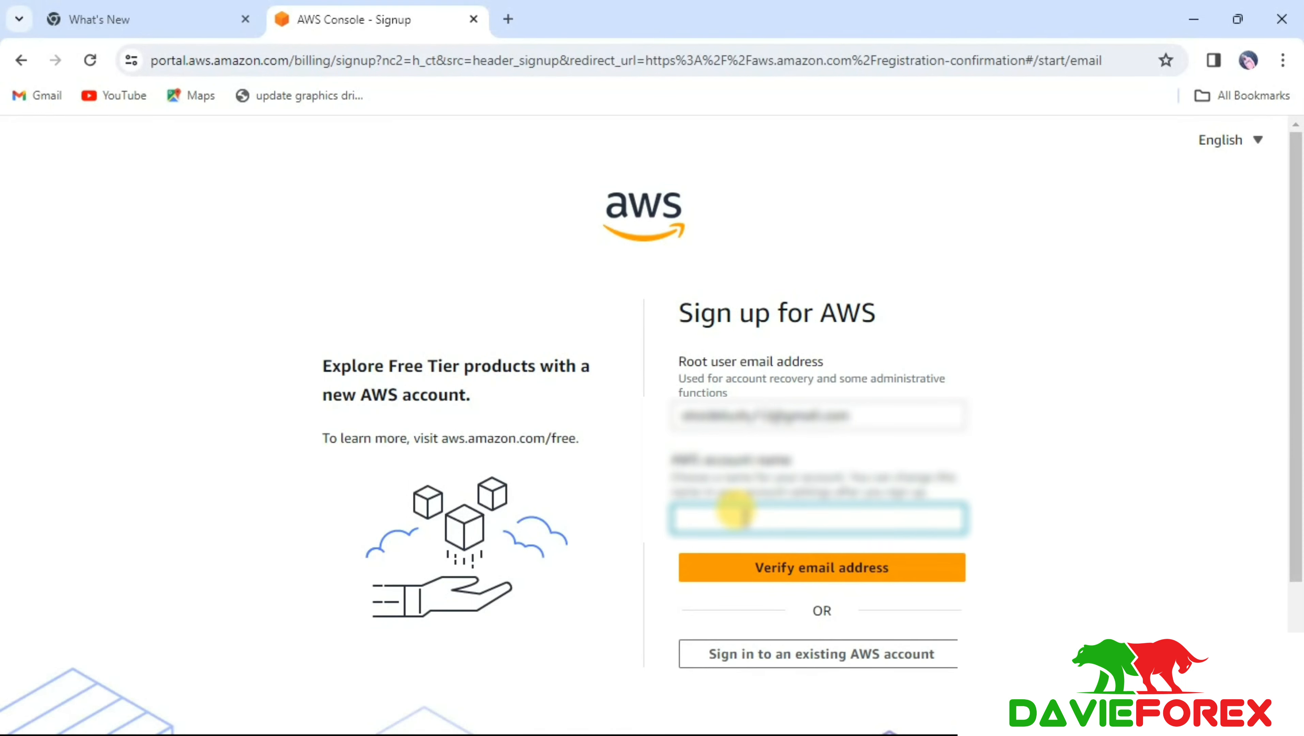
text(Ducky112)
Request the e-mail verification code, enter it and verify
click(771, 576)
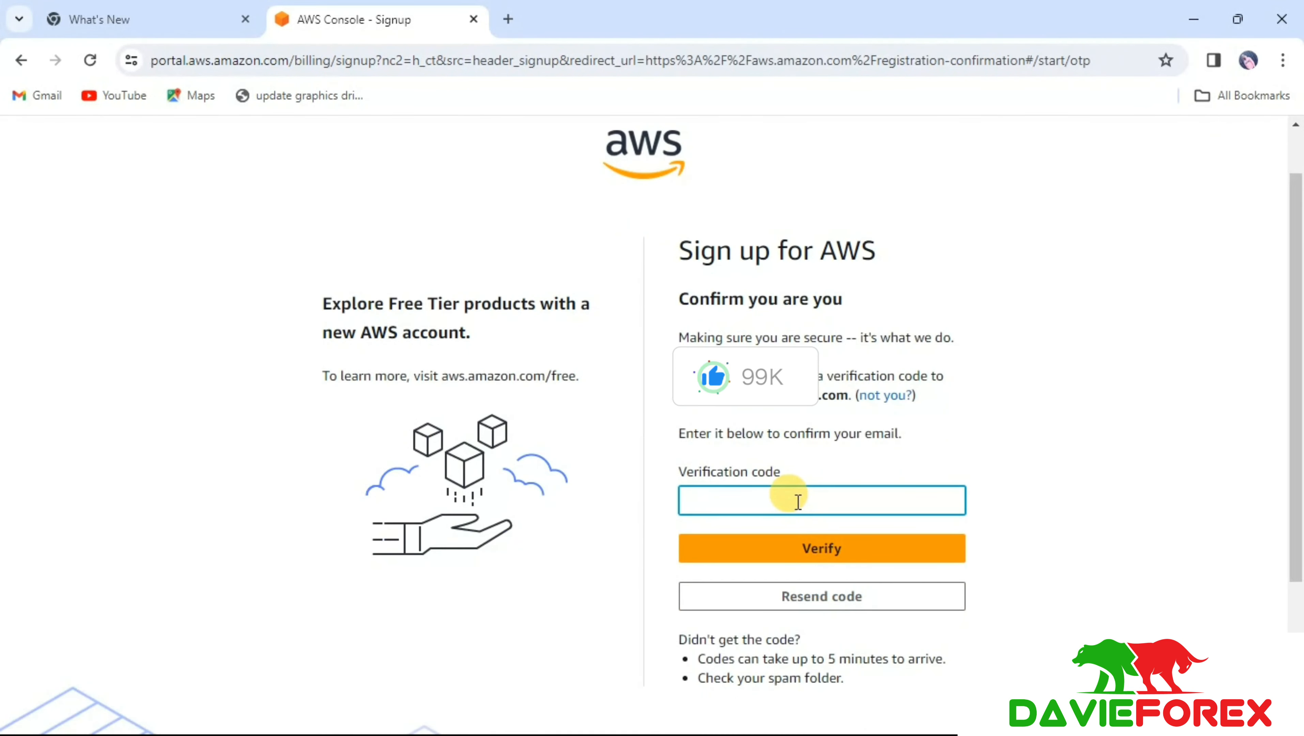
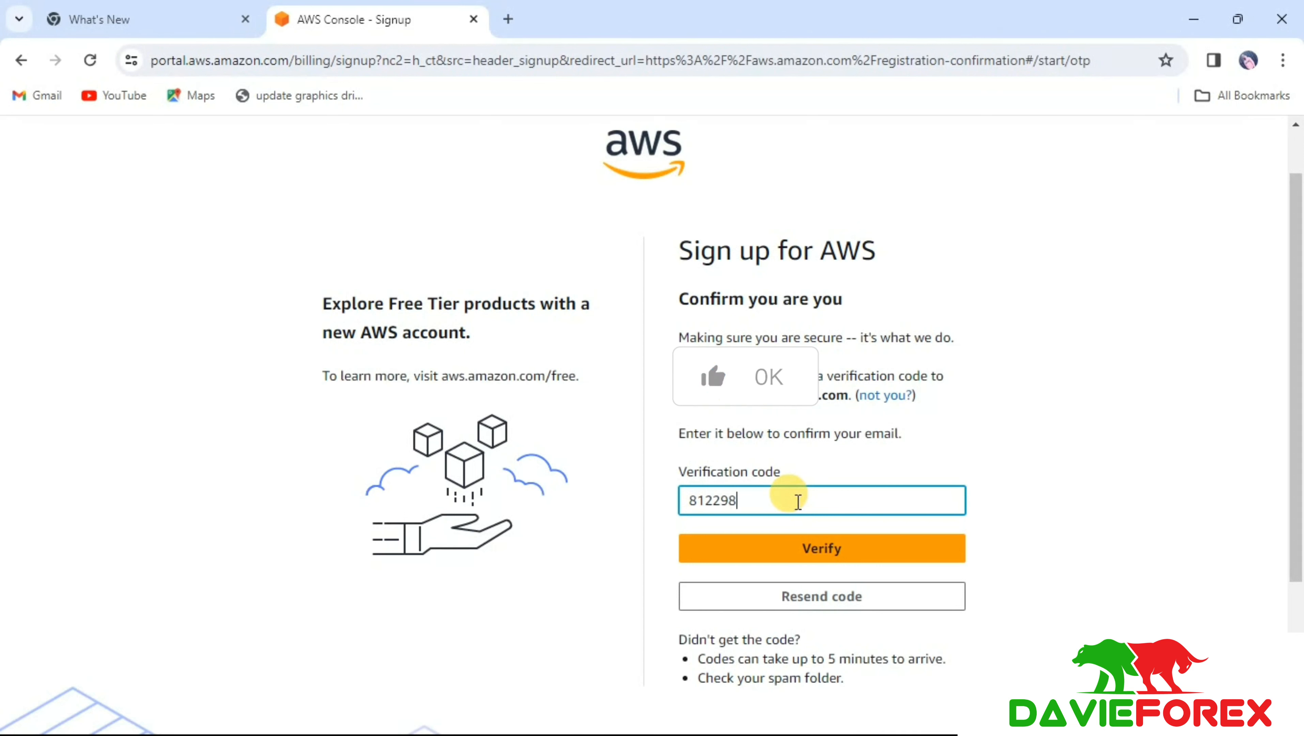
click(808, 550)
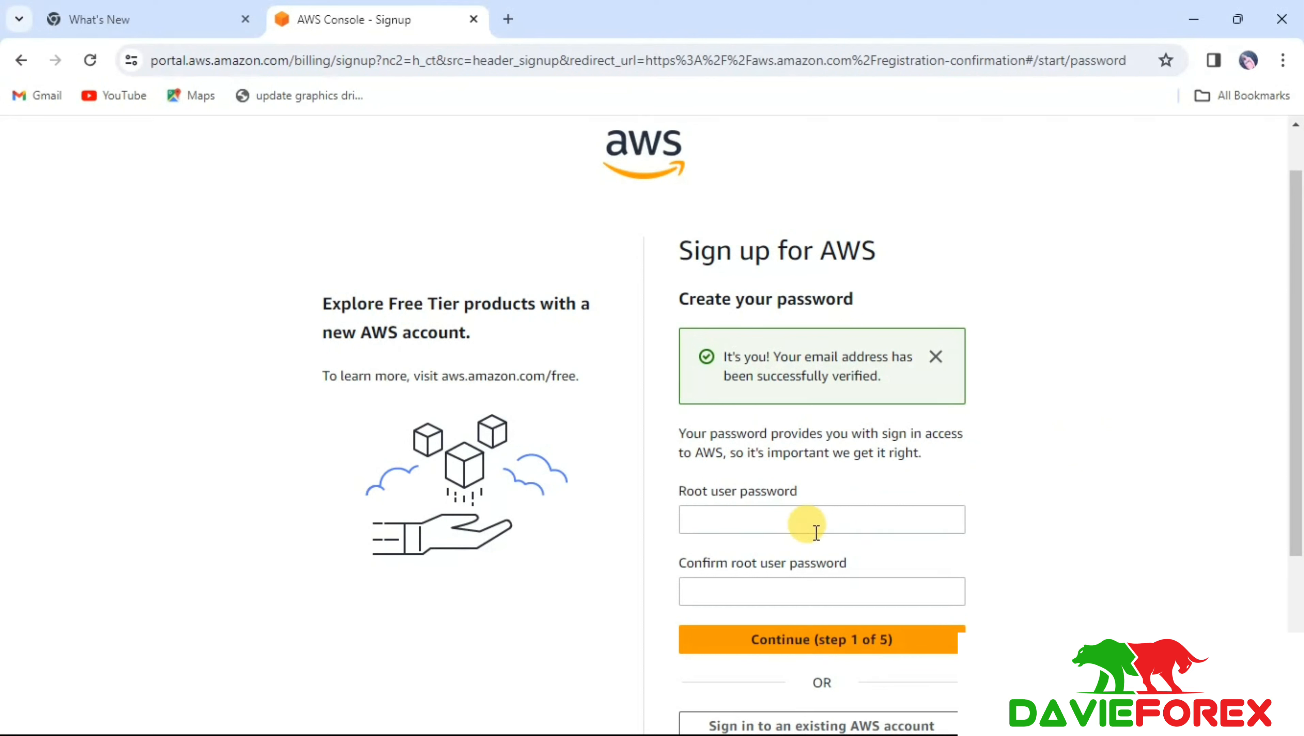
Enter and confirm a root user password, then submit it
click(788, 518)
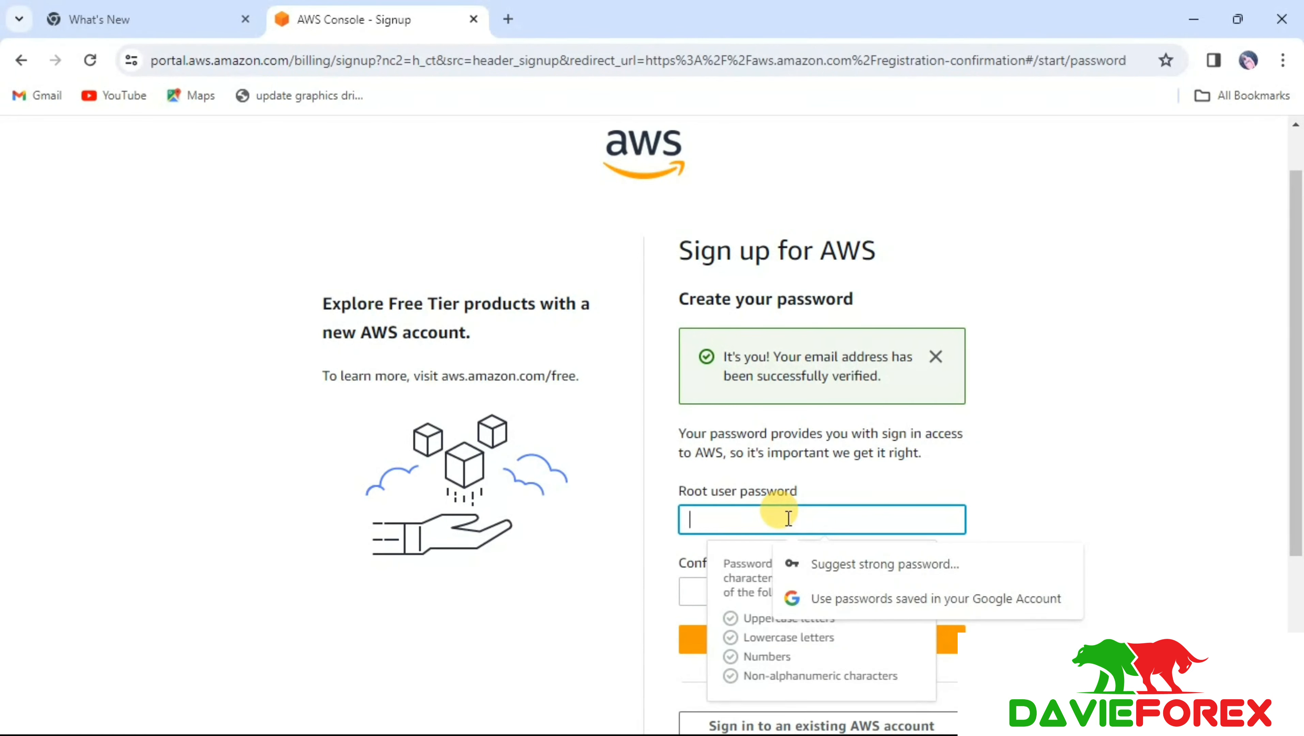
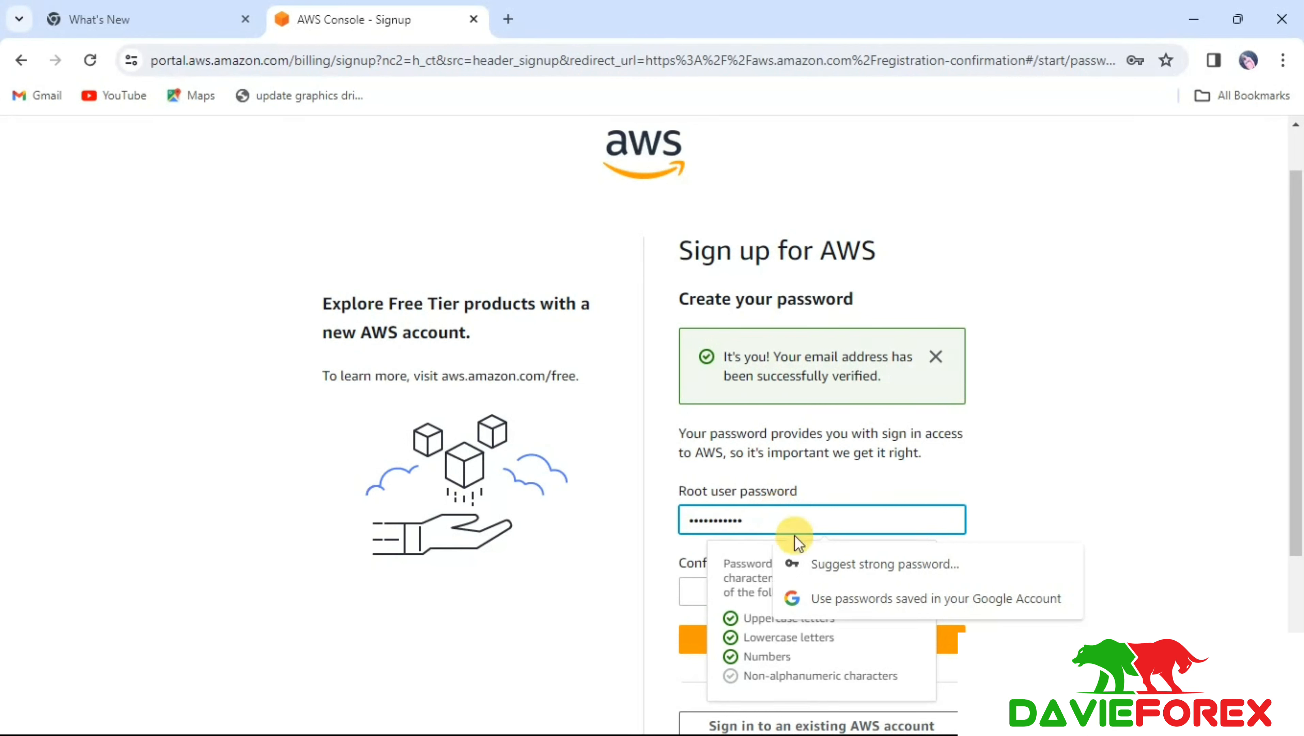
click(1009, 669)
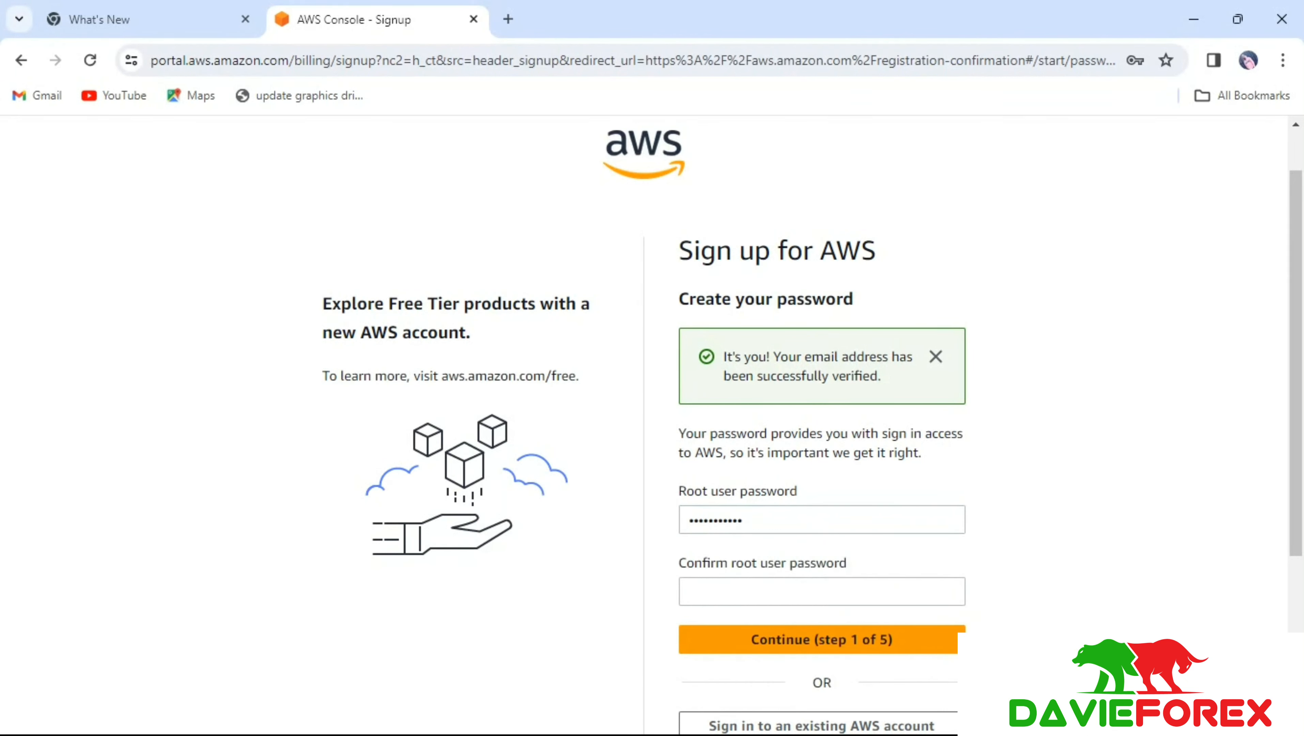
click(879, 589)
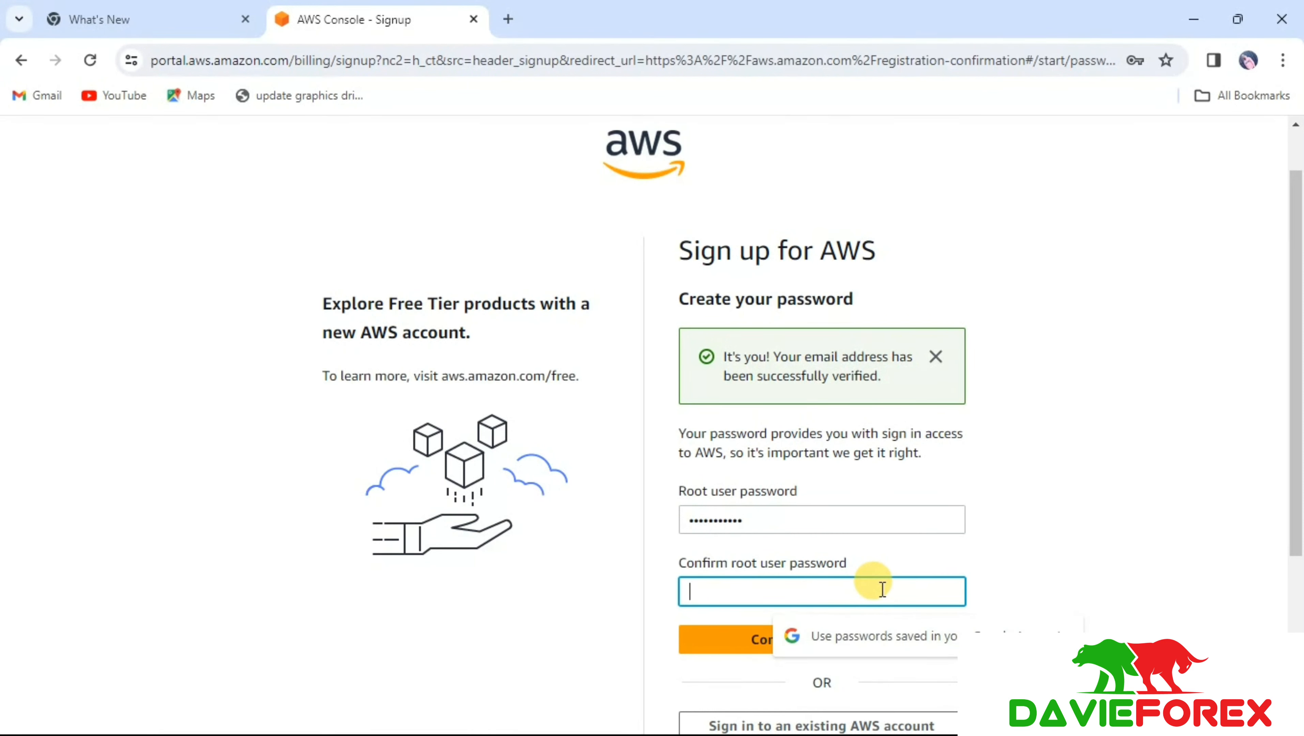
text(•)
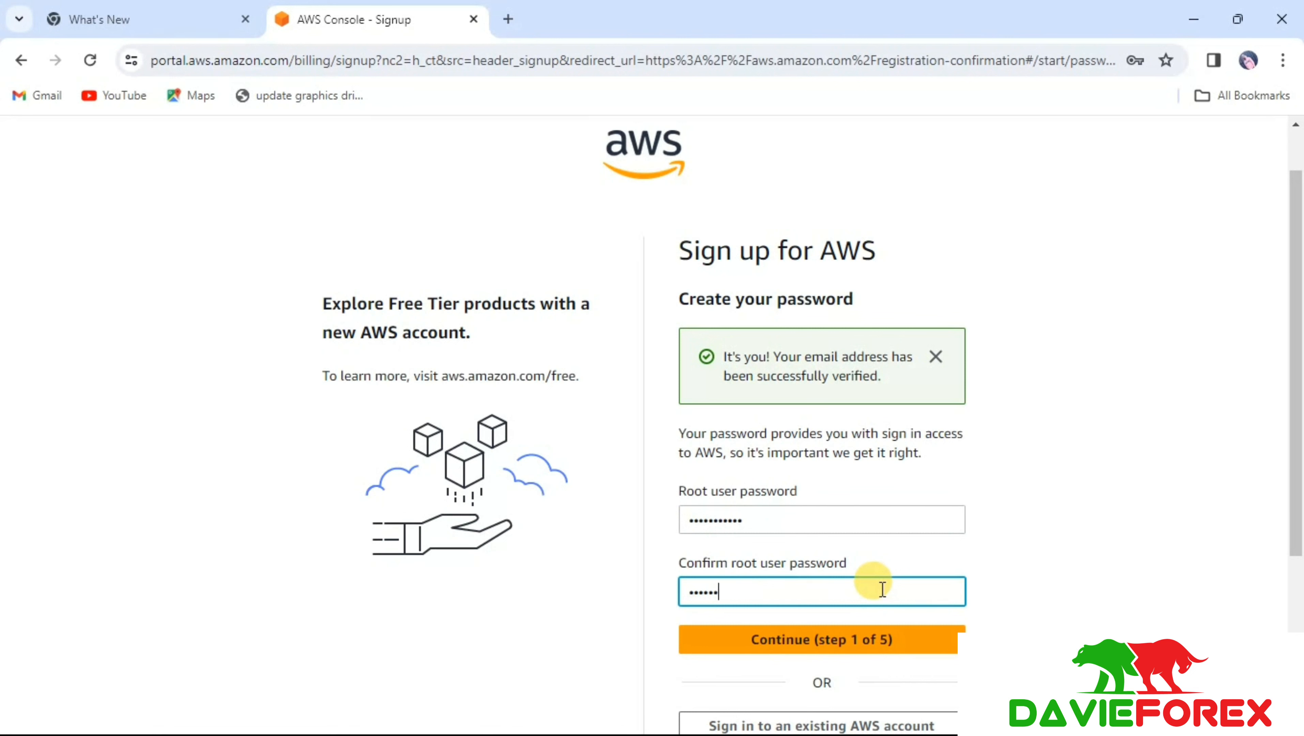
click(894, 644)
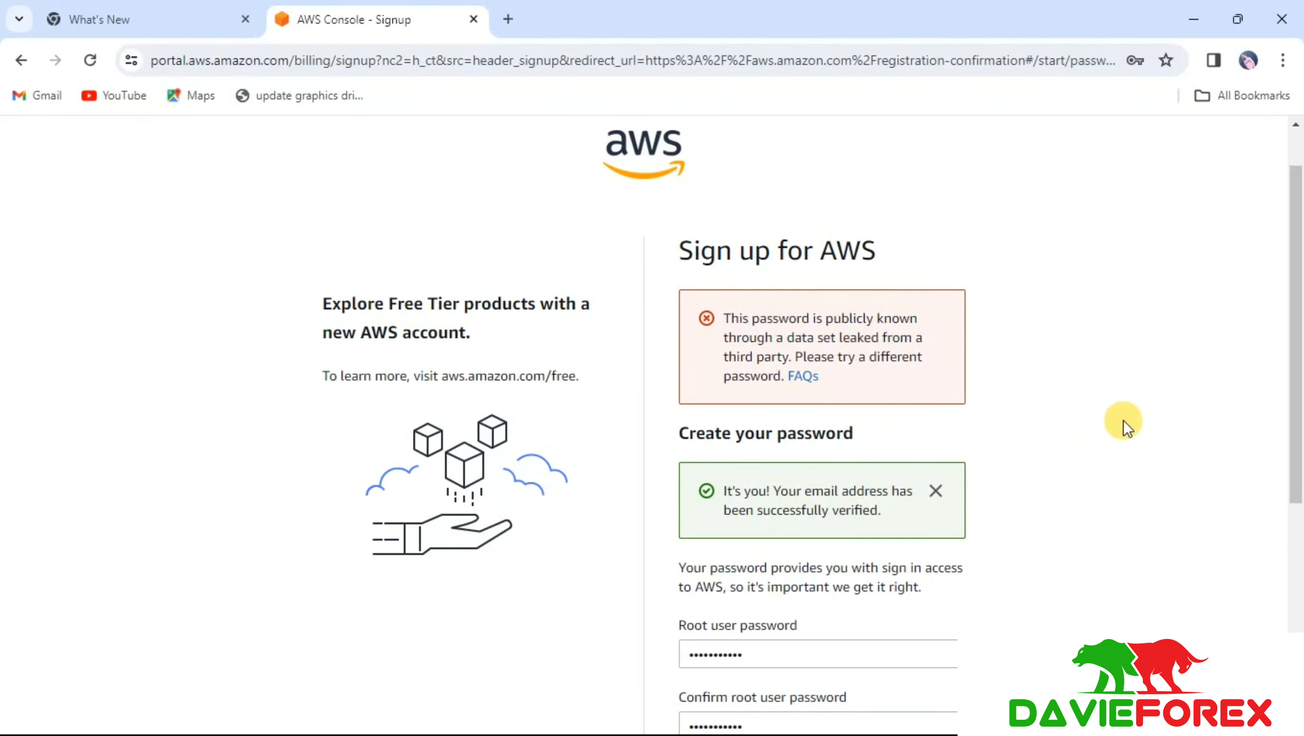
drag(1291, 369, 1291, 430)
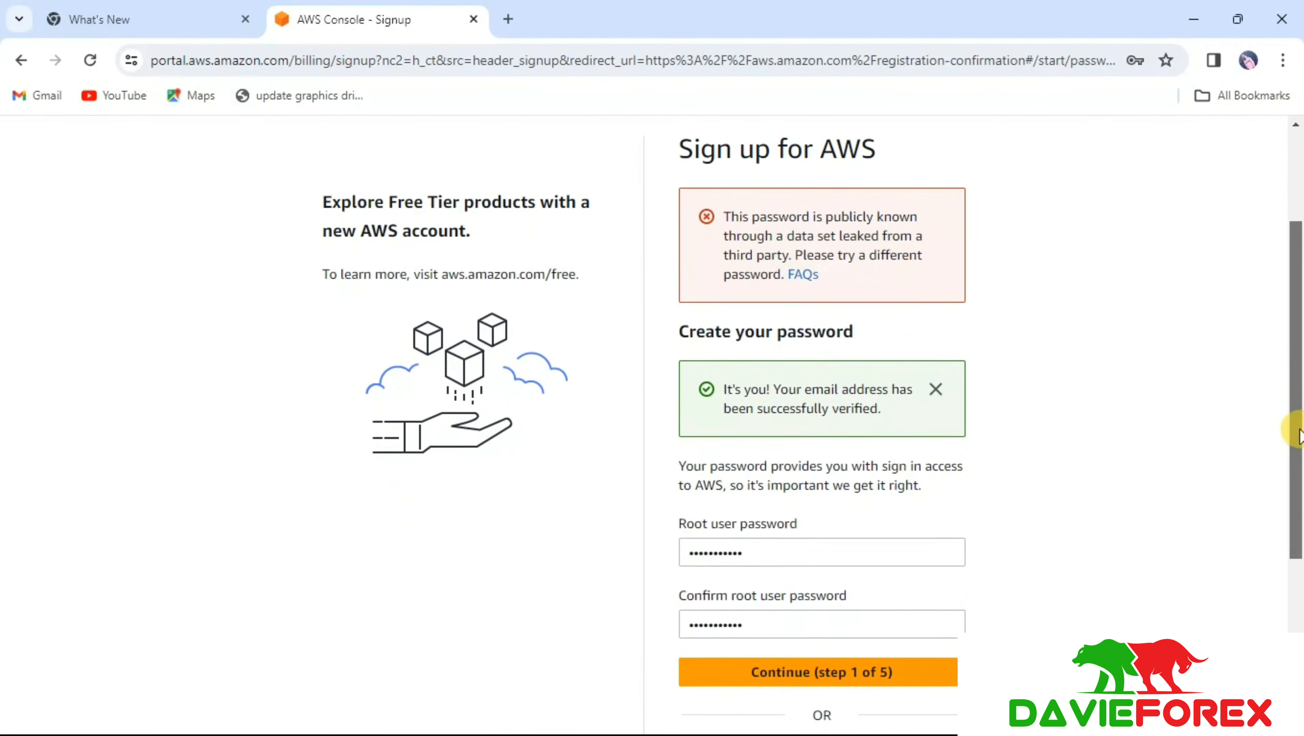
Strengthen the rejected password in both password fields and continue
click(844, 547)
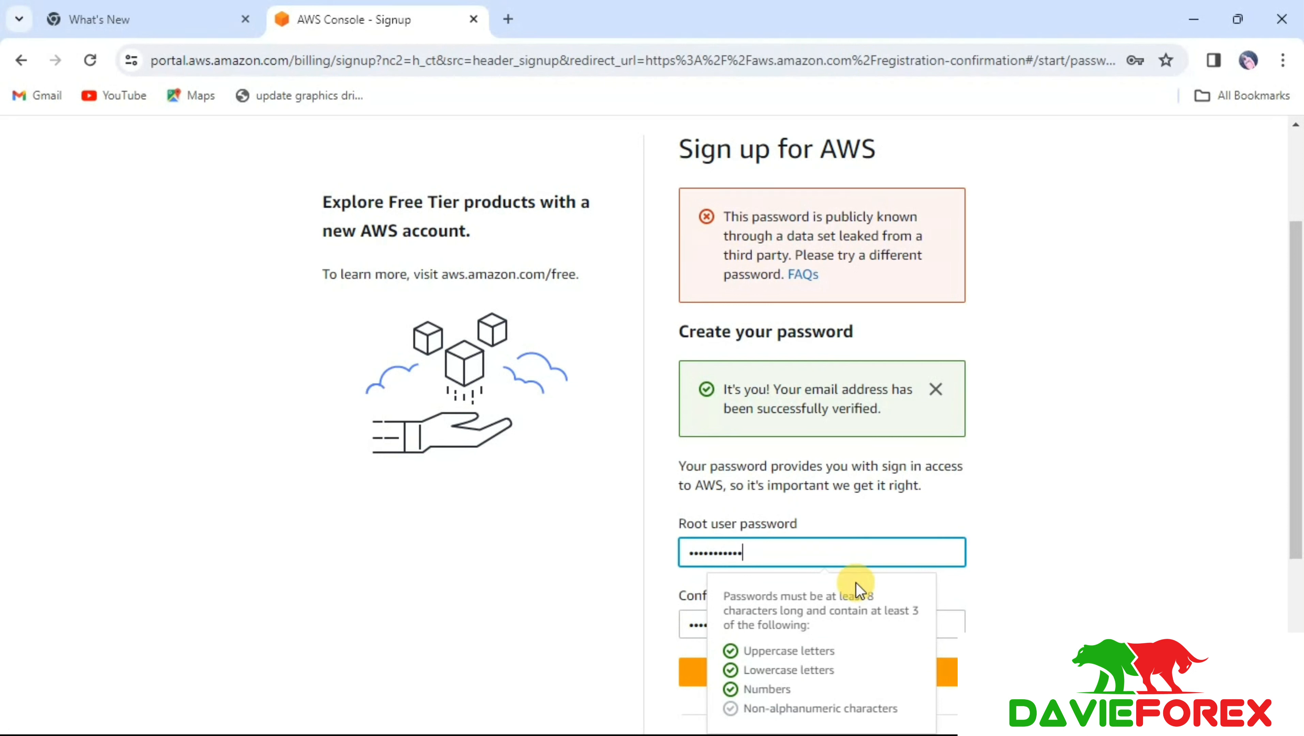
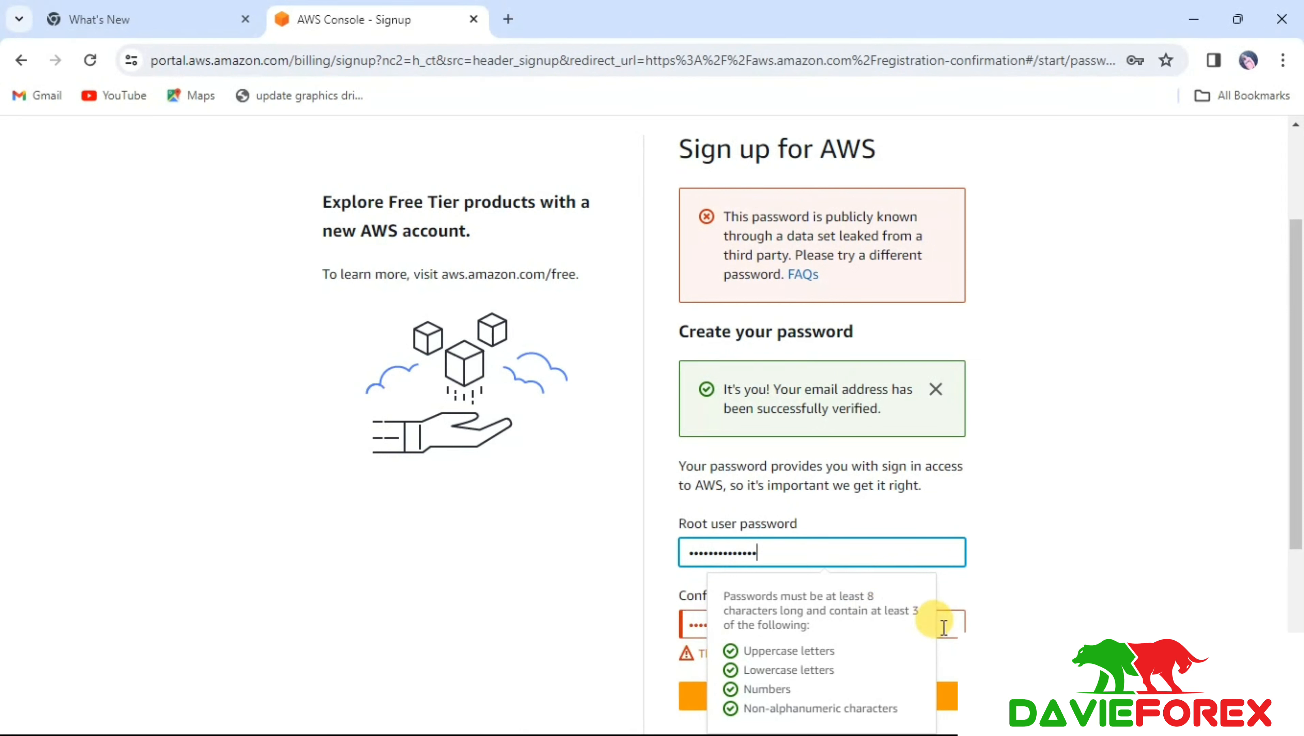
click(943, 627)
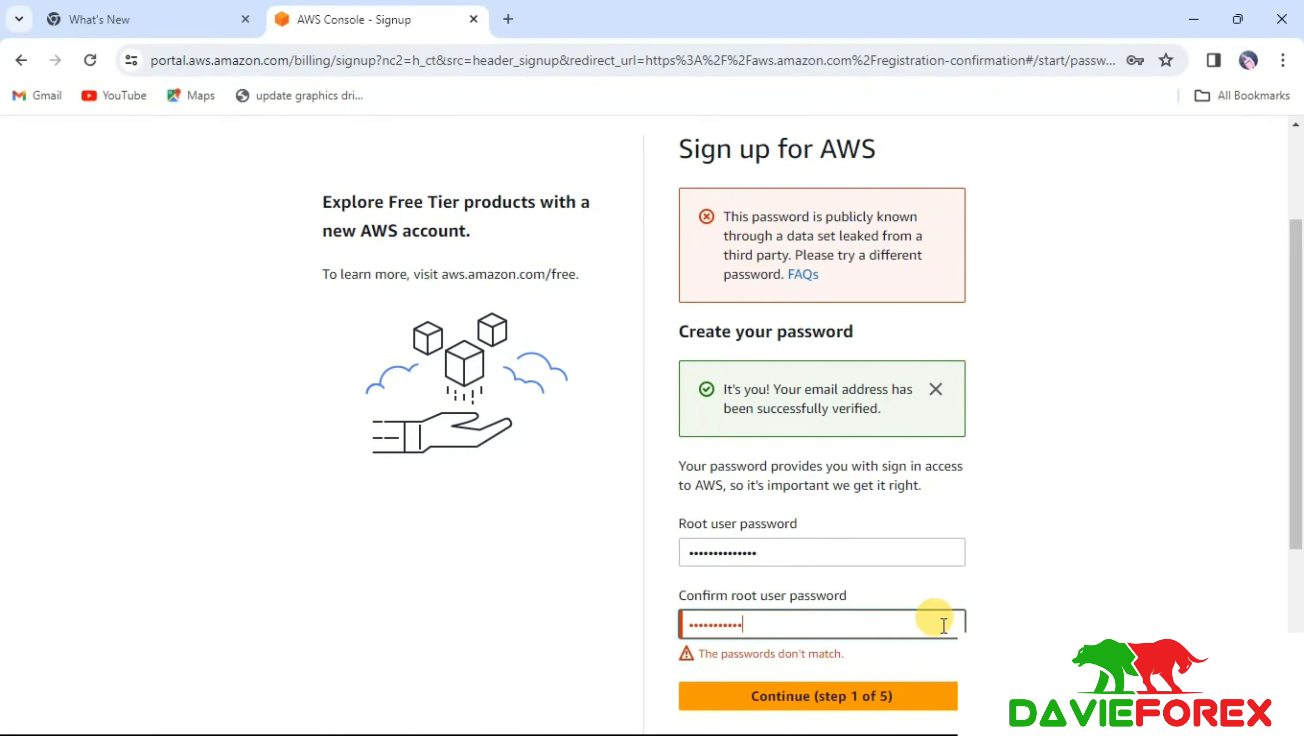
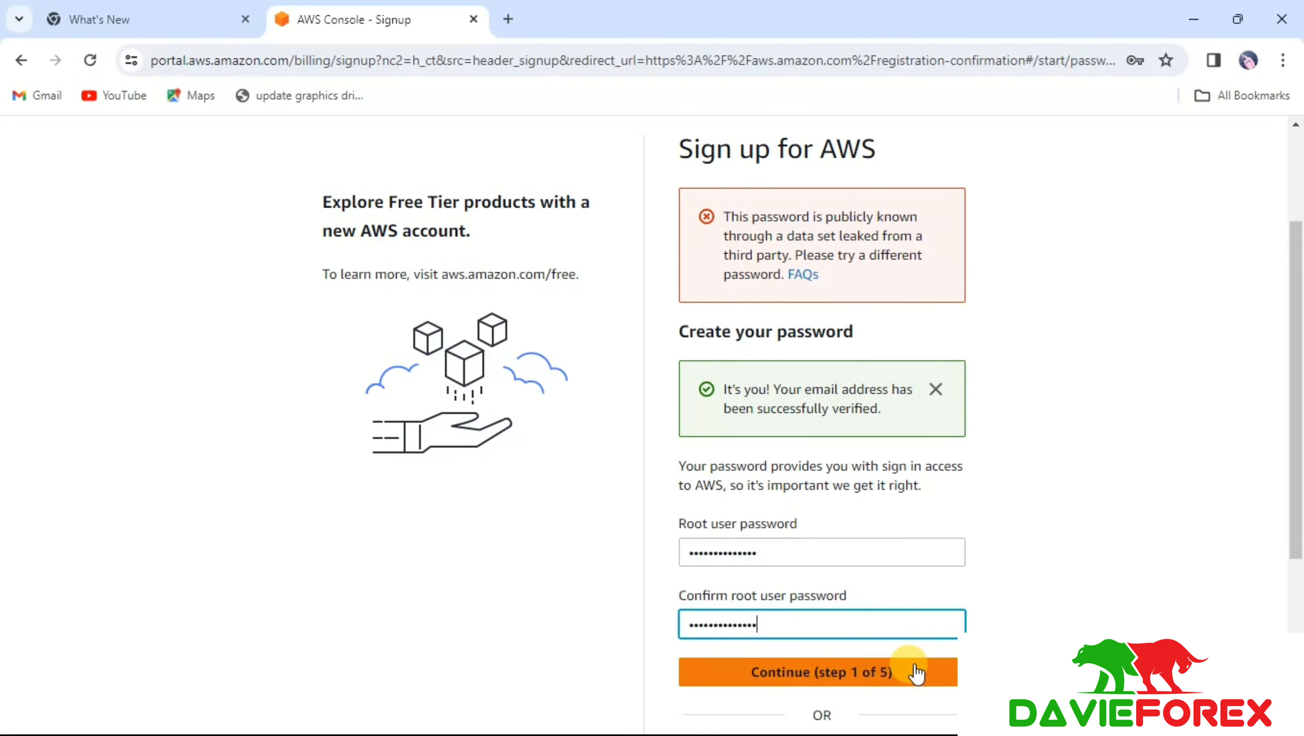
click(913, 668)
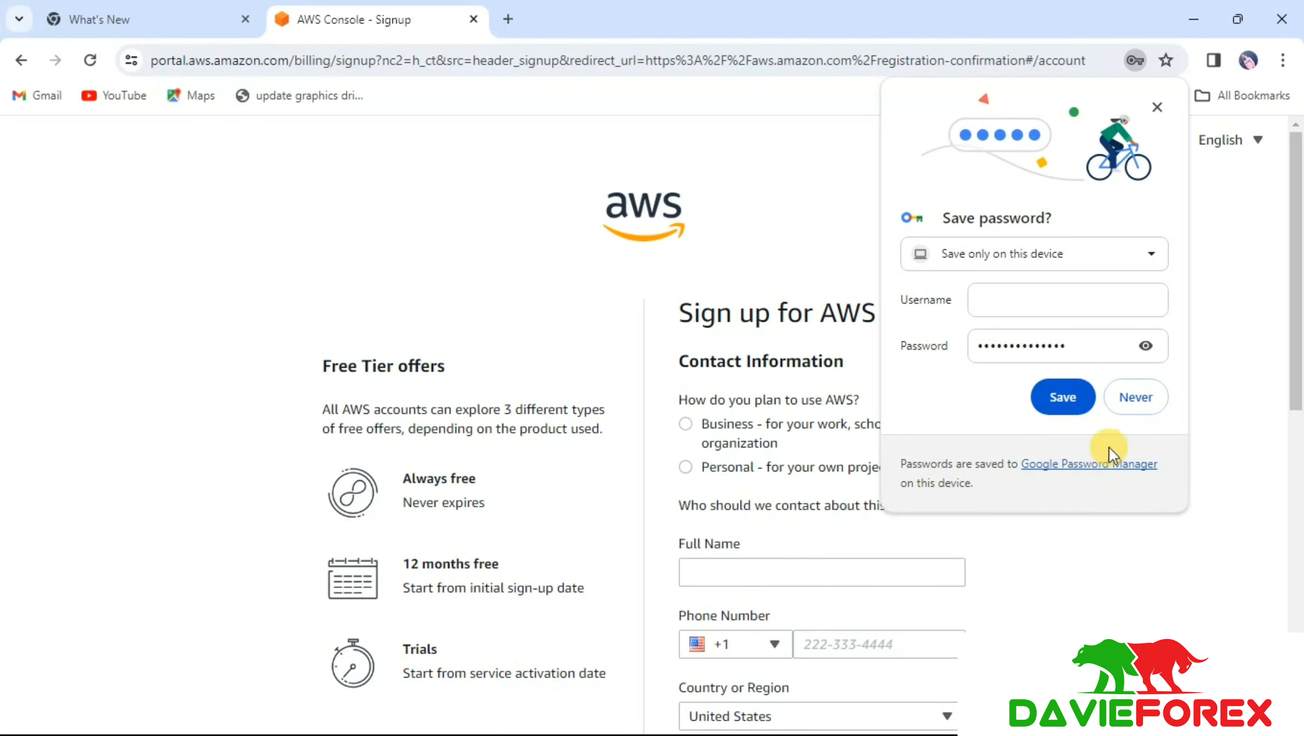
Decline saving the password, choose Personal, and enter the contact's full name
click(1116, 404)
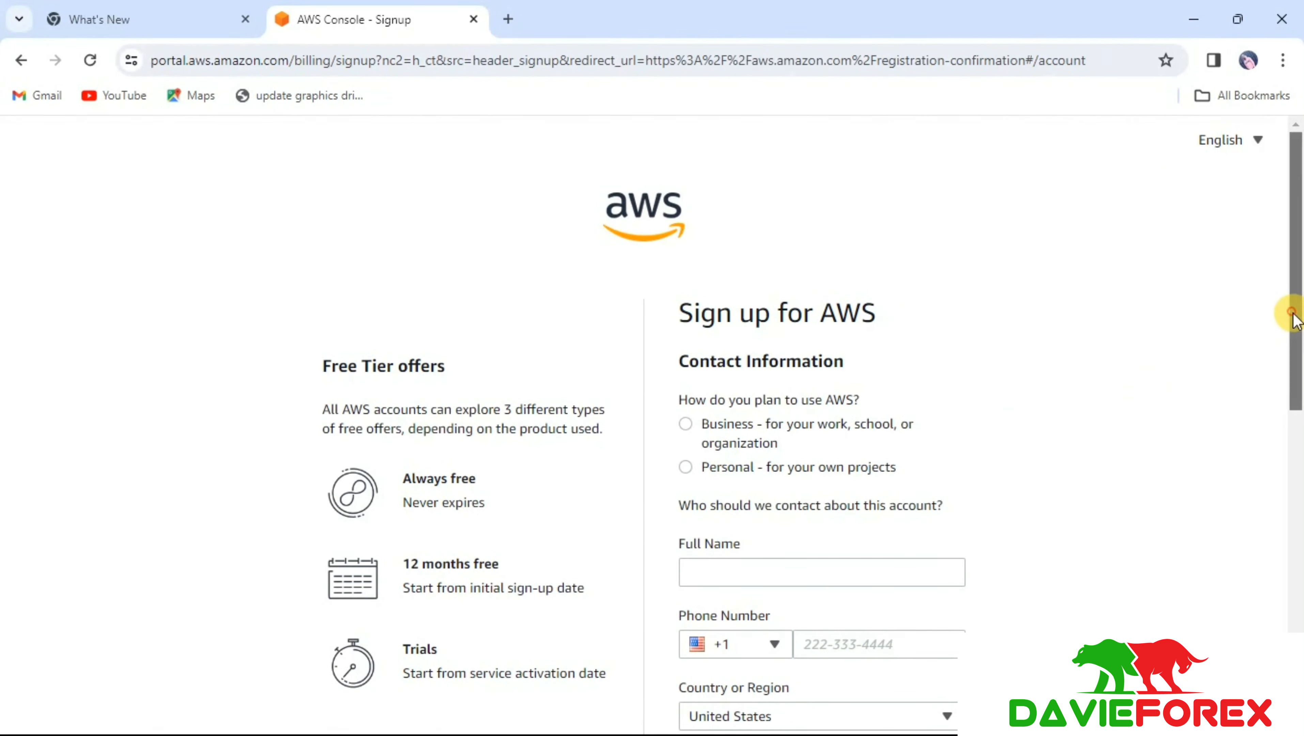
drag(1293, 319, 1293, 360)
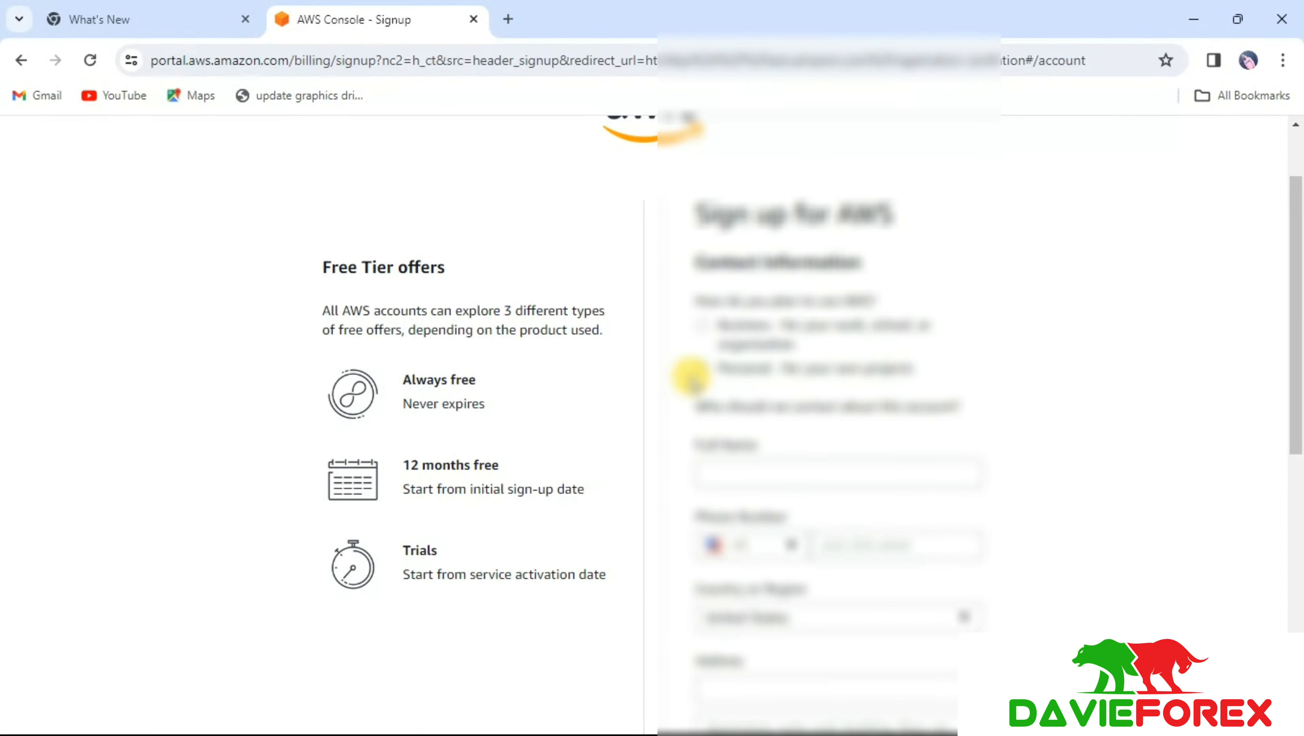
click(703, 369)
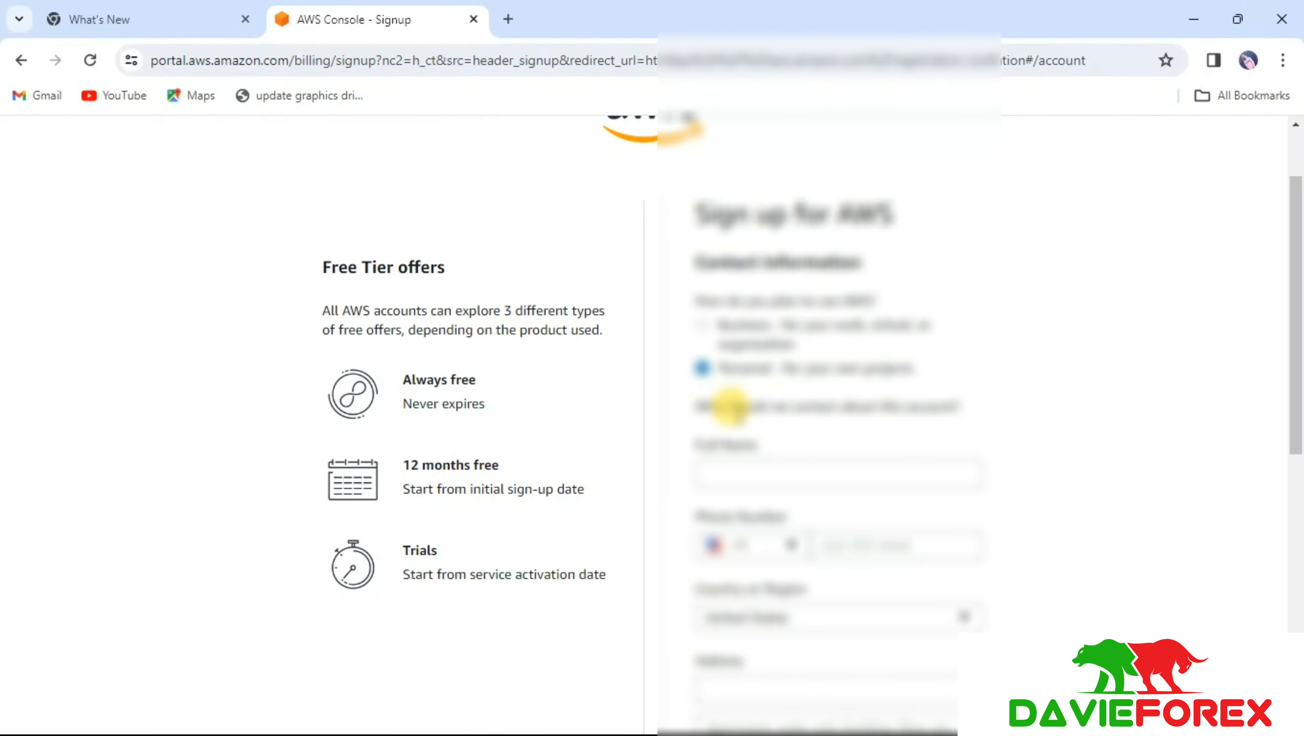
click(710, 471)
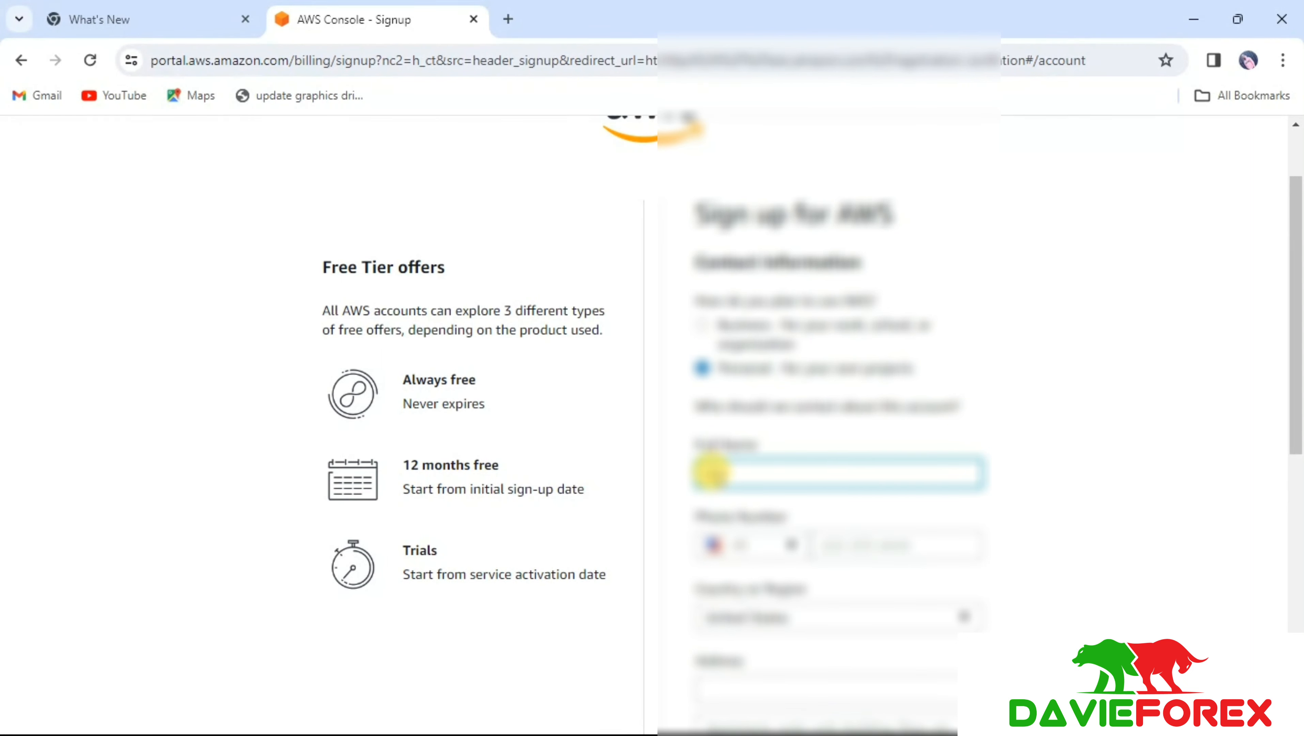
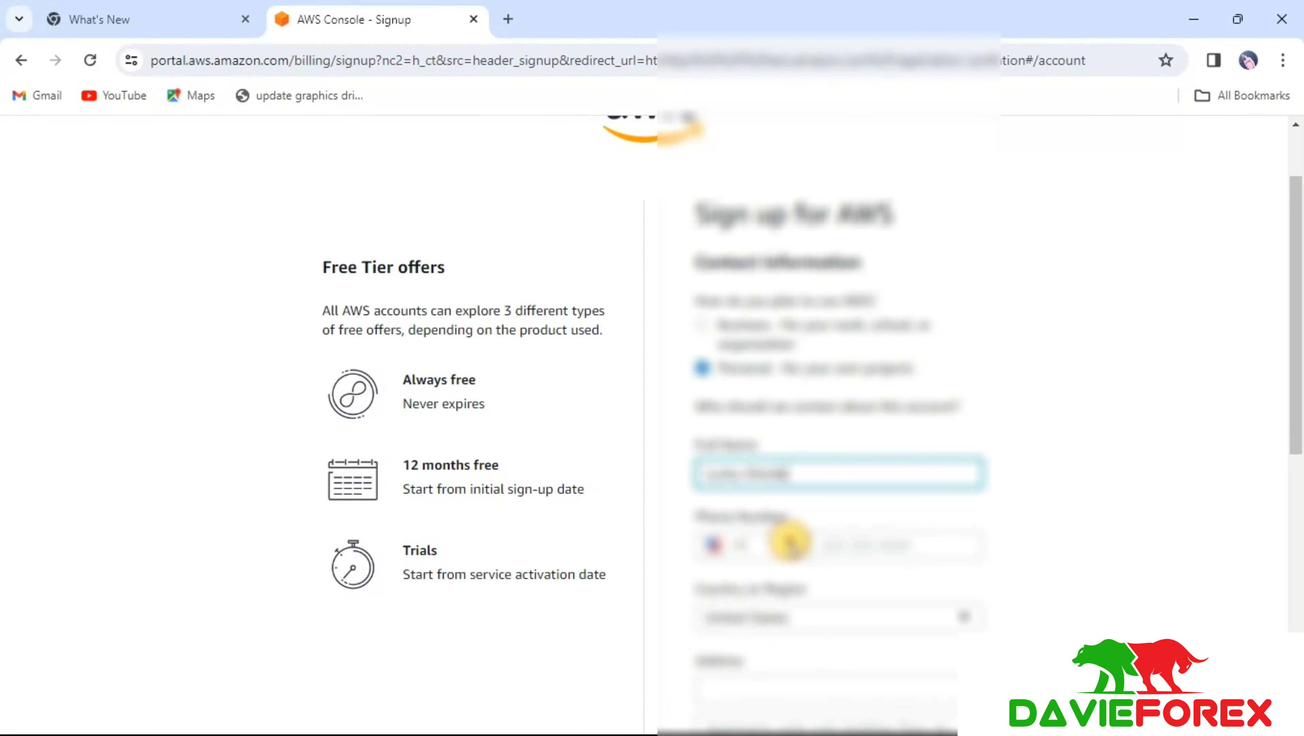
Set the phone country code to Nigeria and enter the contact's phone number
click(791, 541)
click(791, 541)
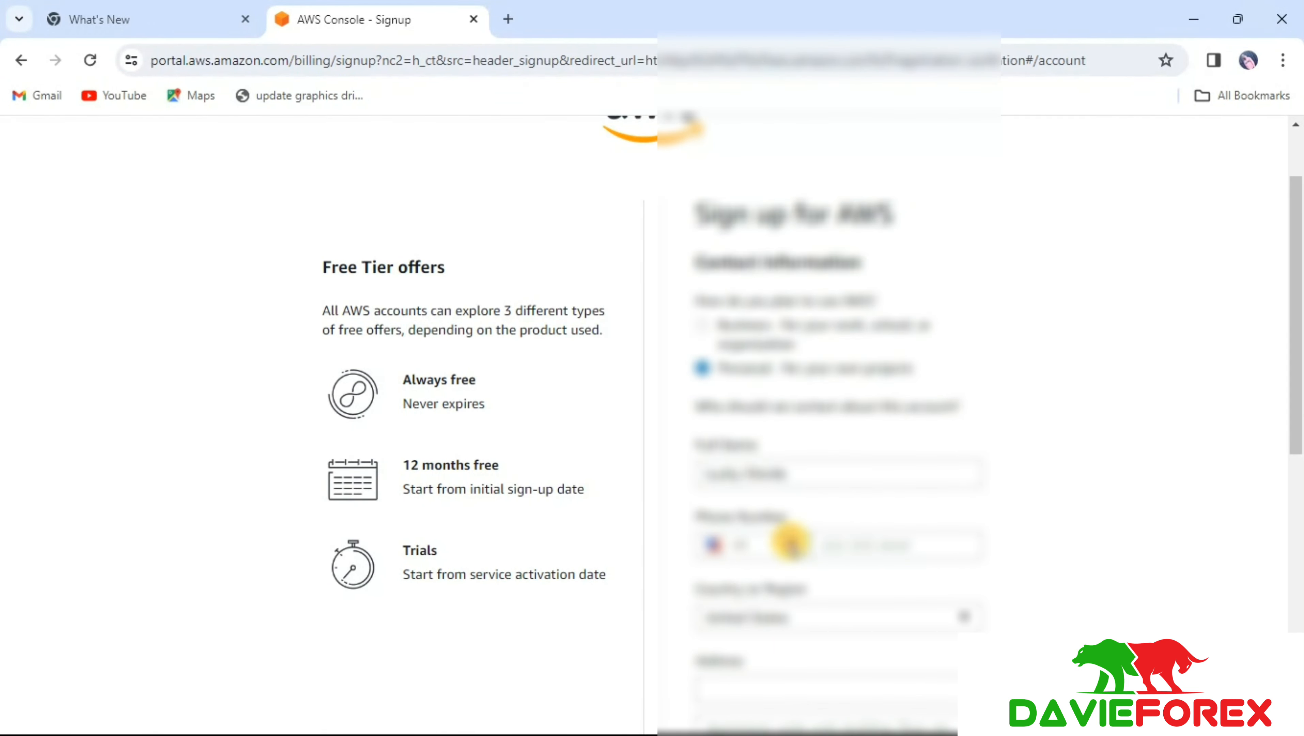
click(790, 541)
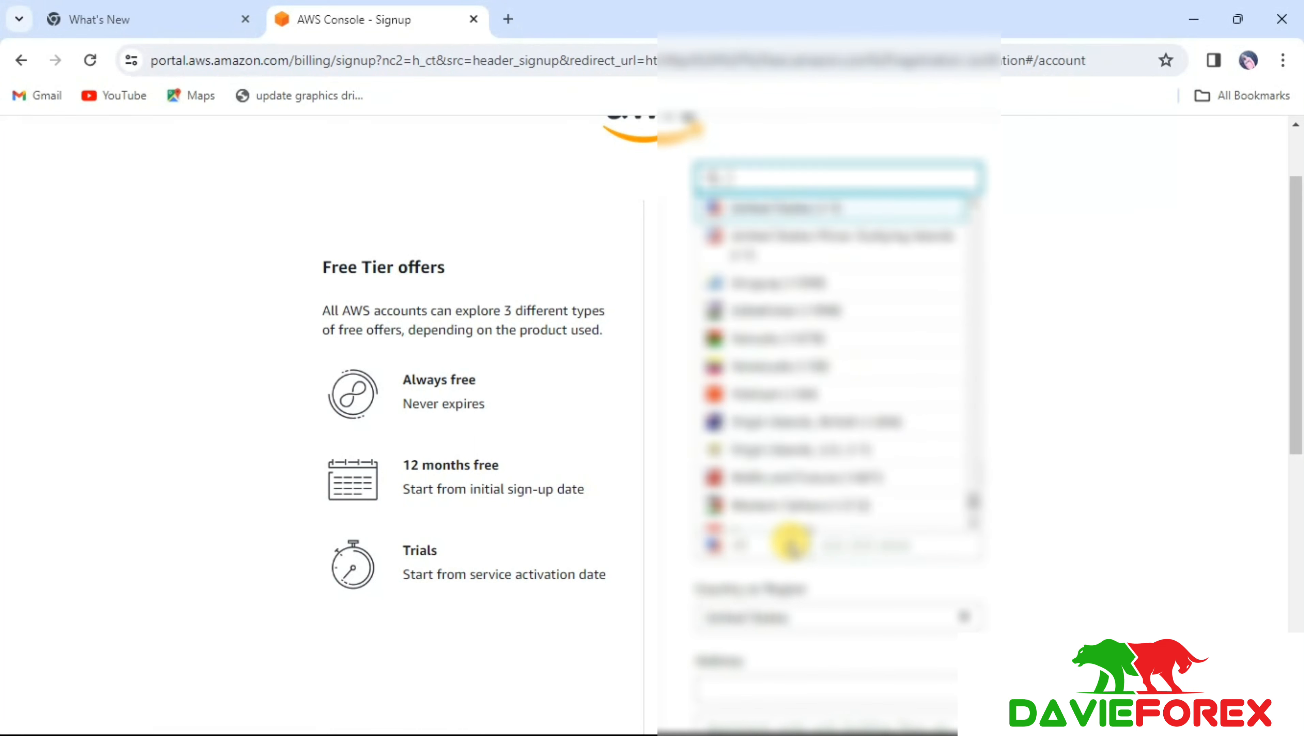
text(ni)
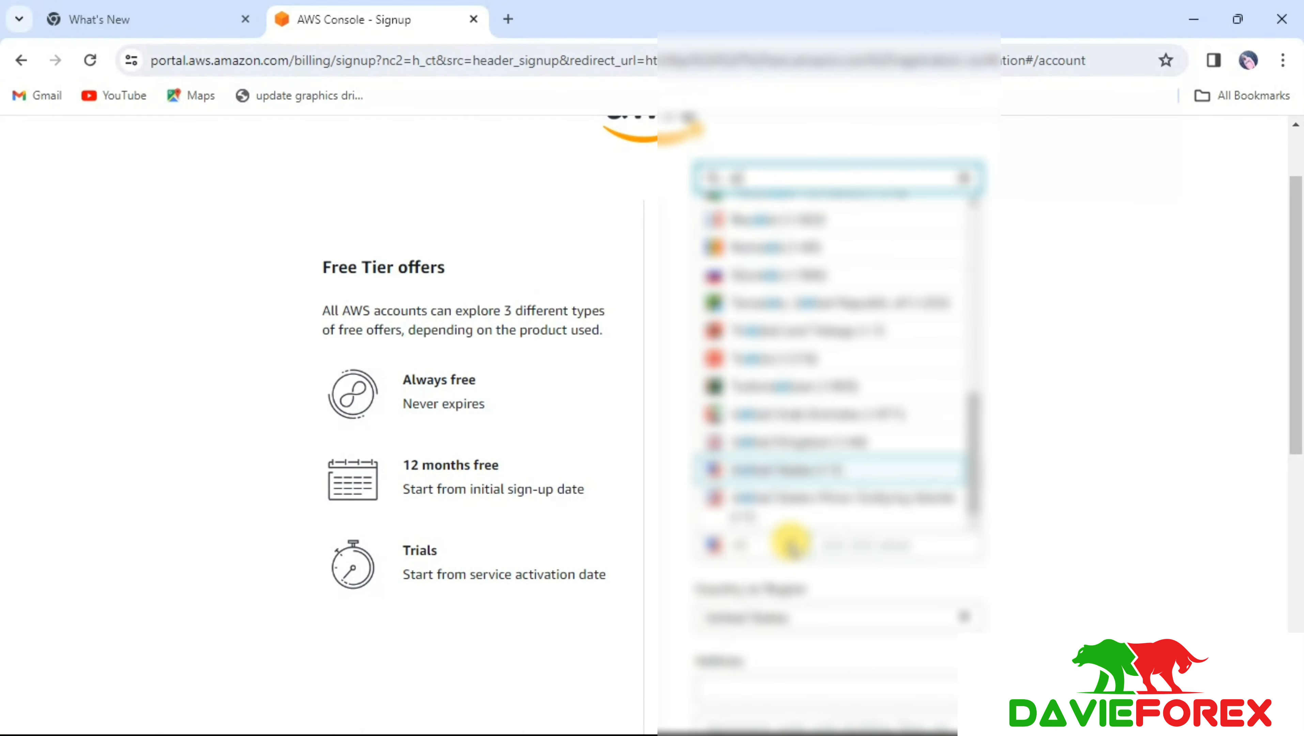
text(ge)
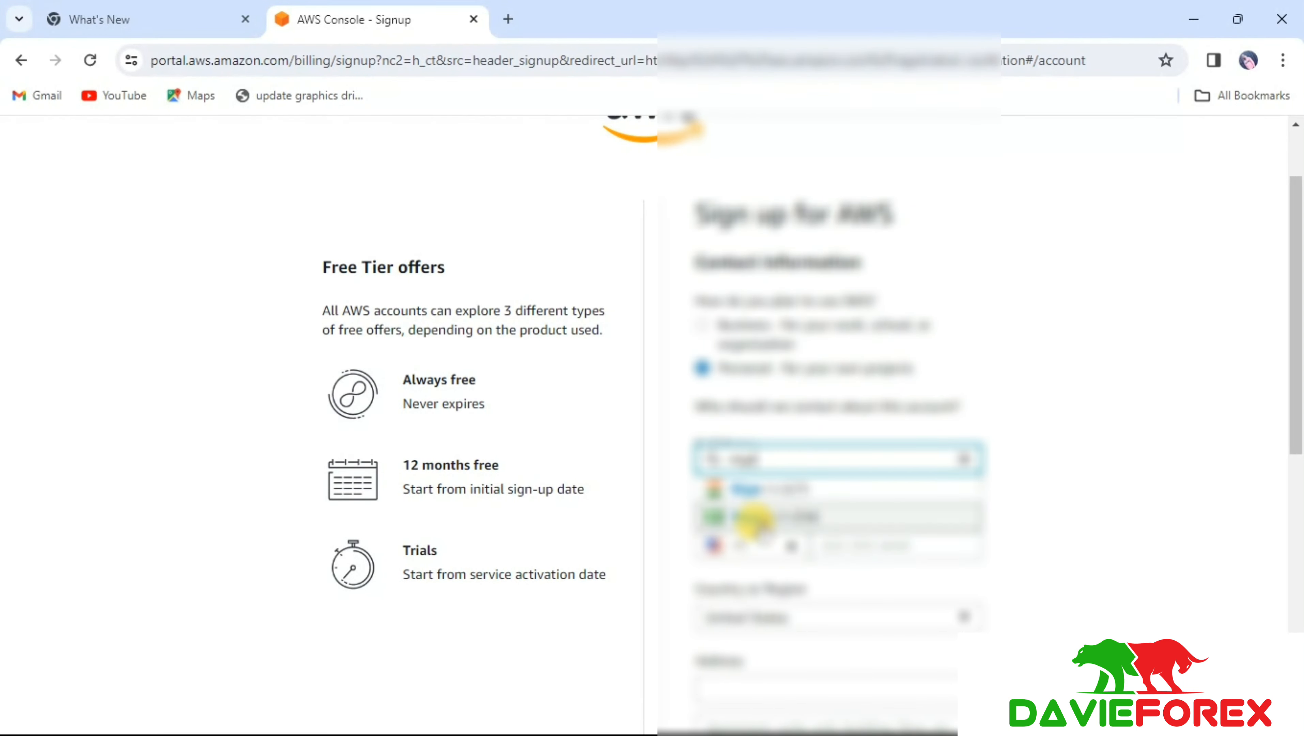
click(753, 517)
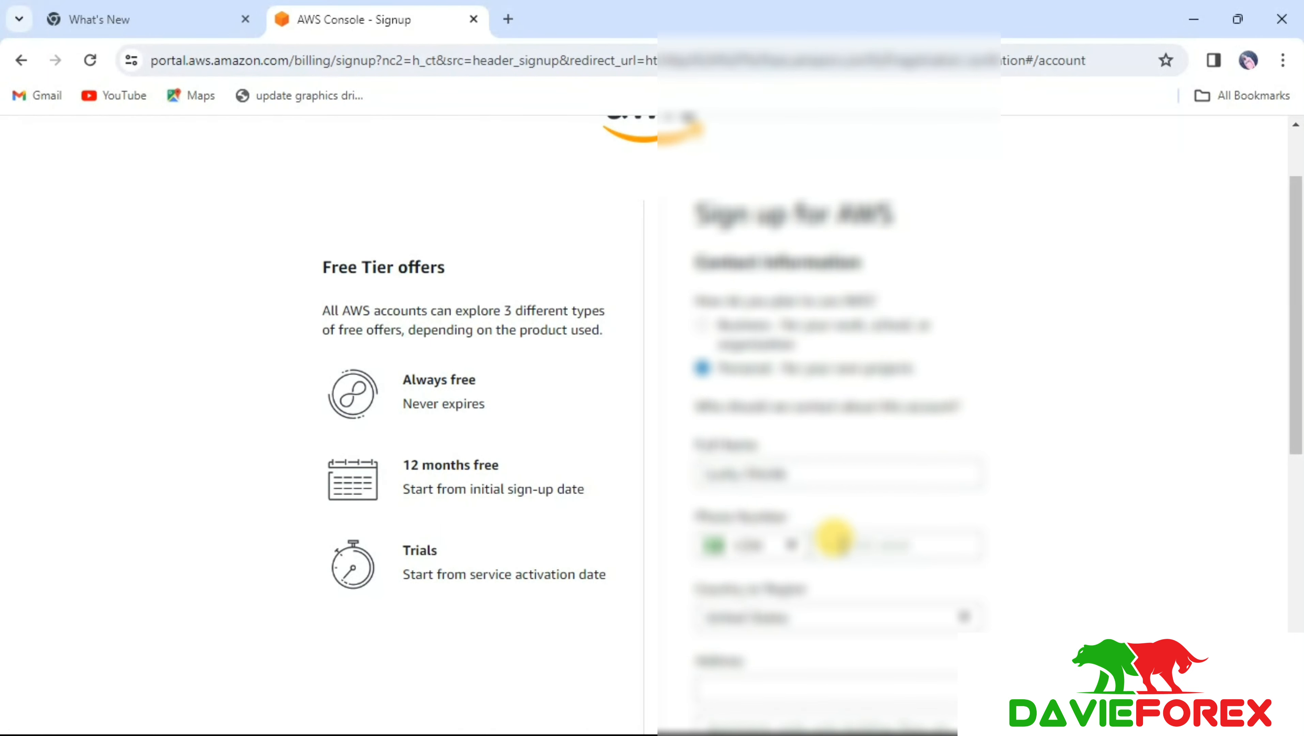
click(833, 539)
text(080)
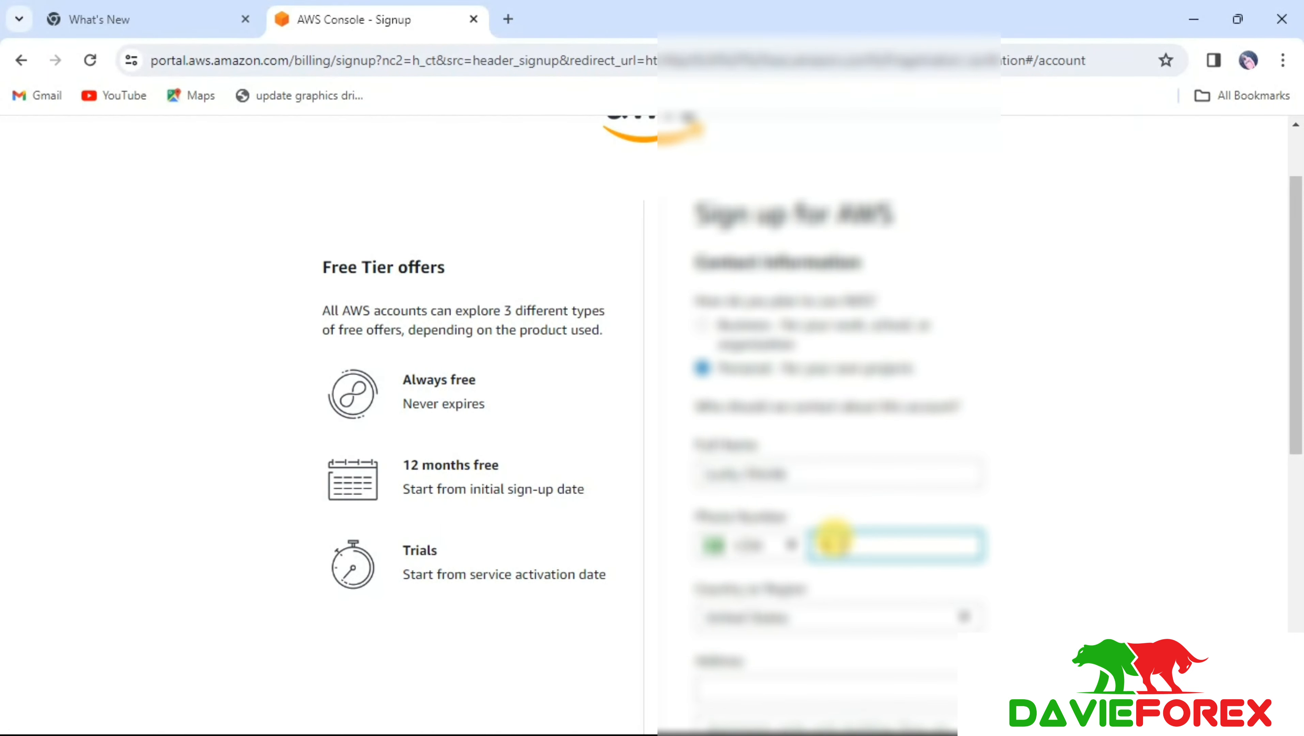
key(BackSpace)
key(BackSpace)
key(BackSpace)
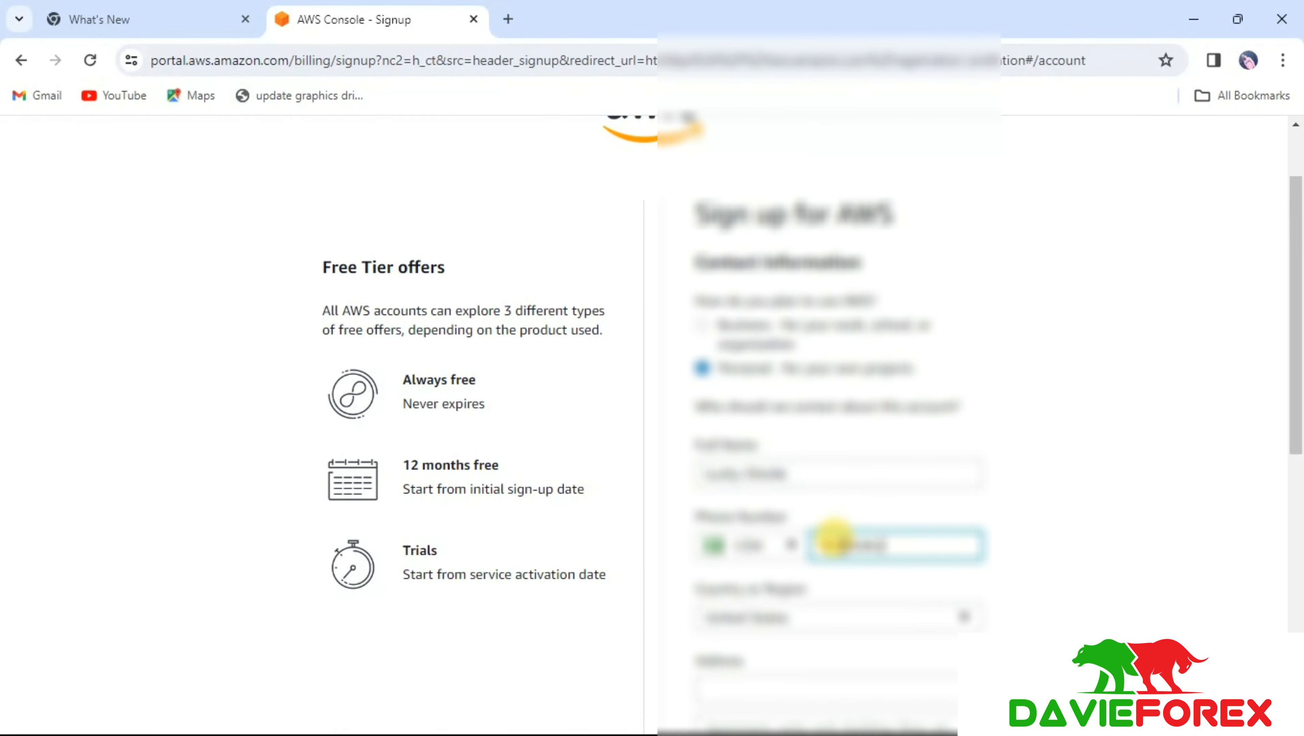
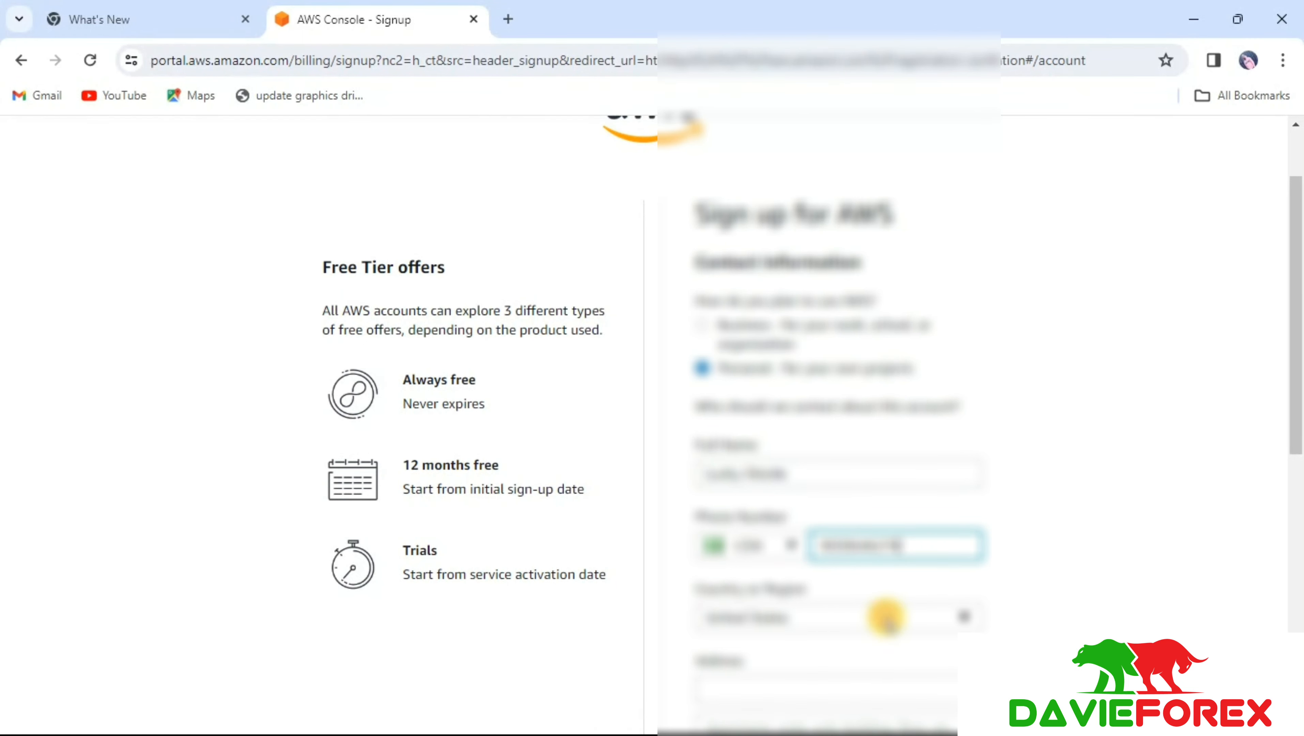
Set Country or Region to Nigeria
click(880, 614)
text(nig)
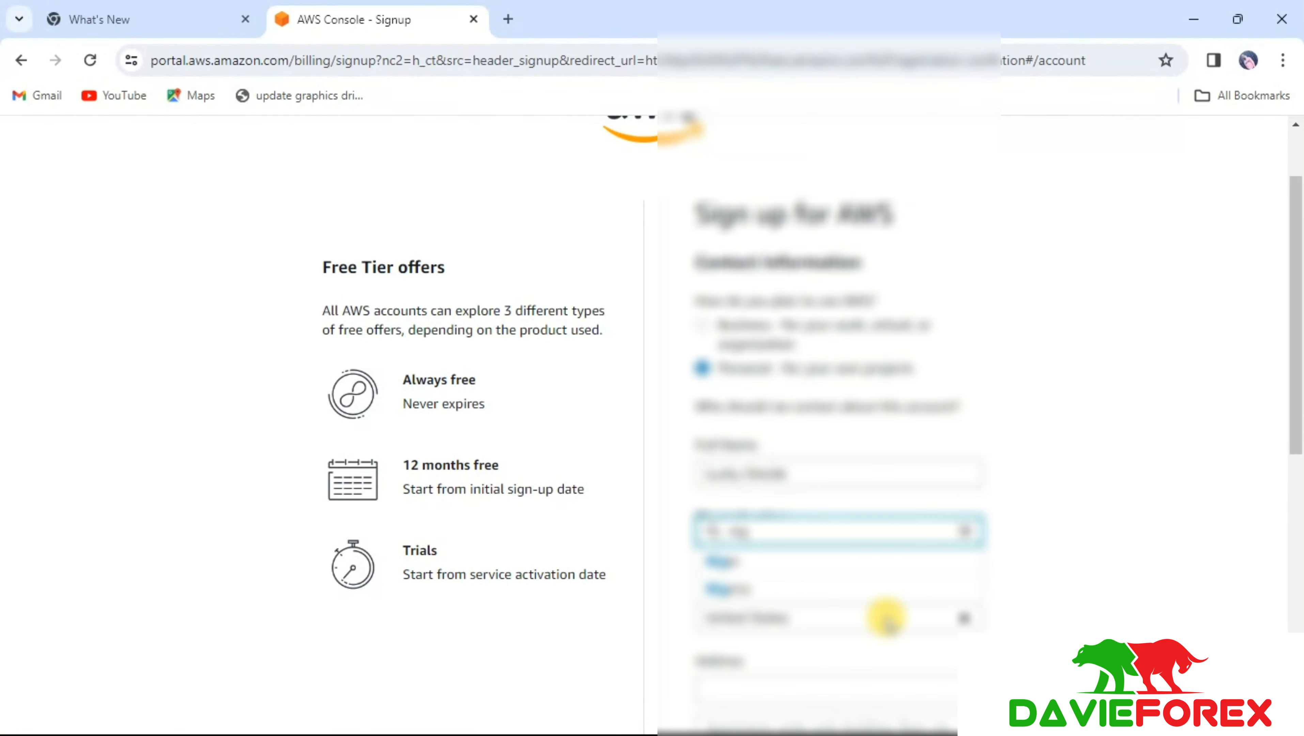
click(811, 589)
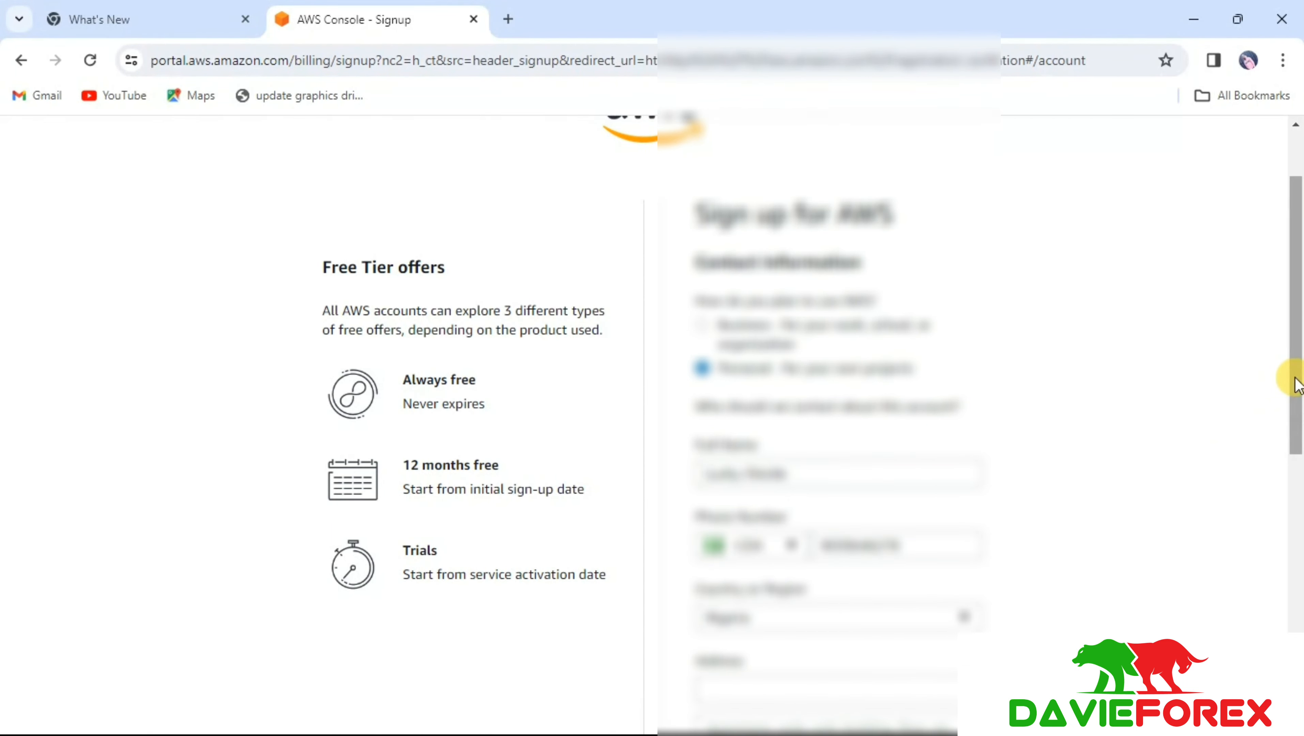
drag(1295, 384, 1298, 458)
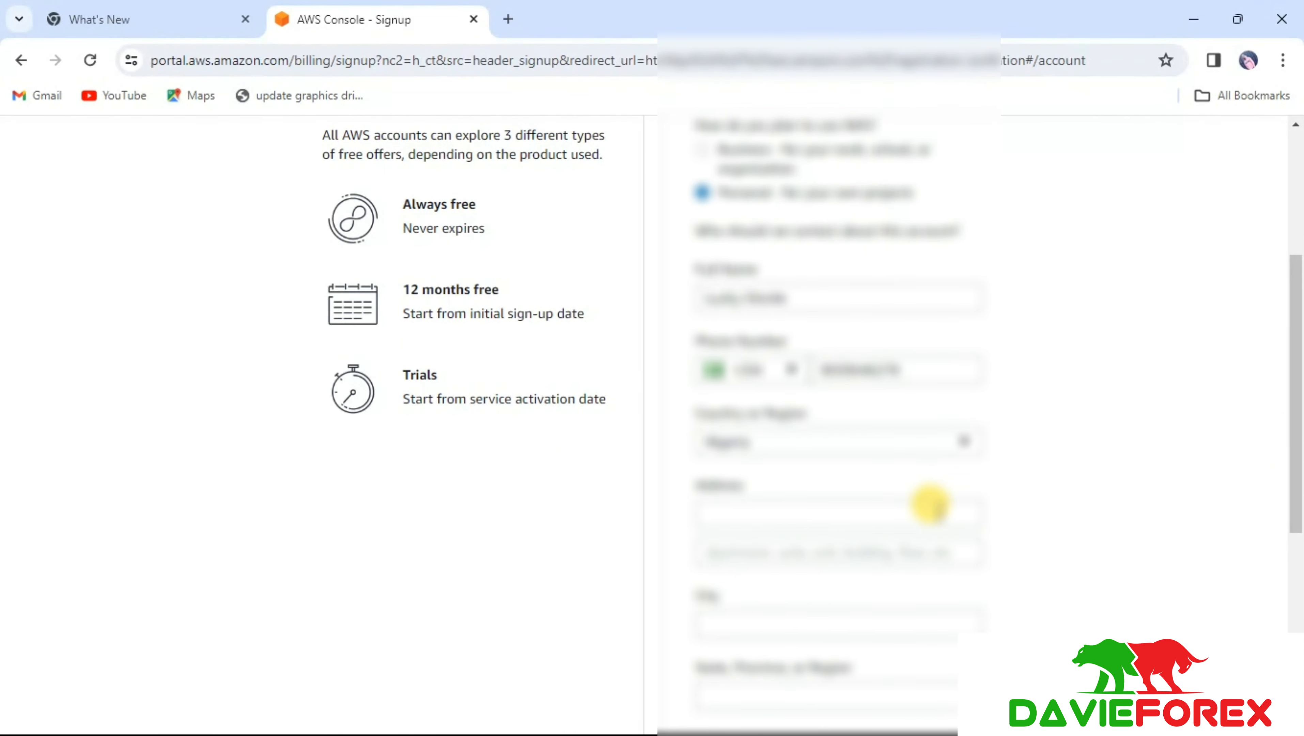
Enter the contact's street address
click(931, 505)
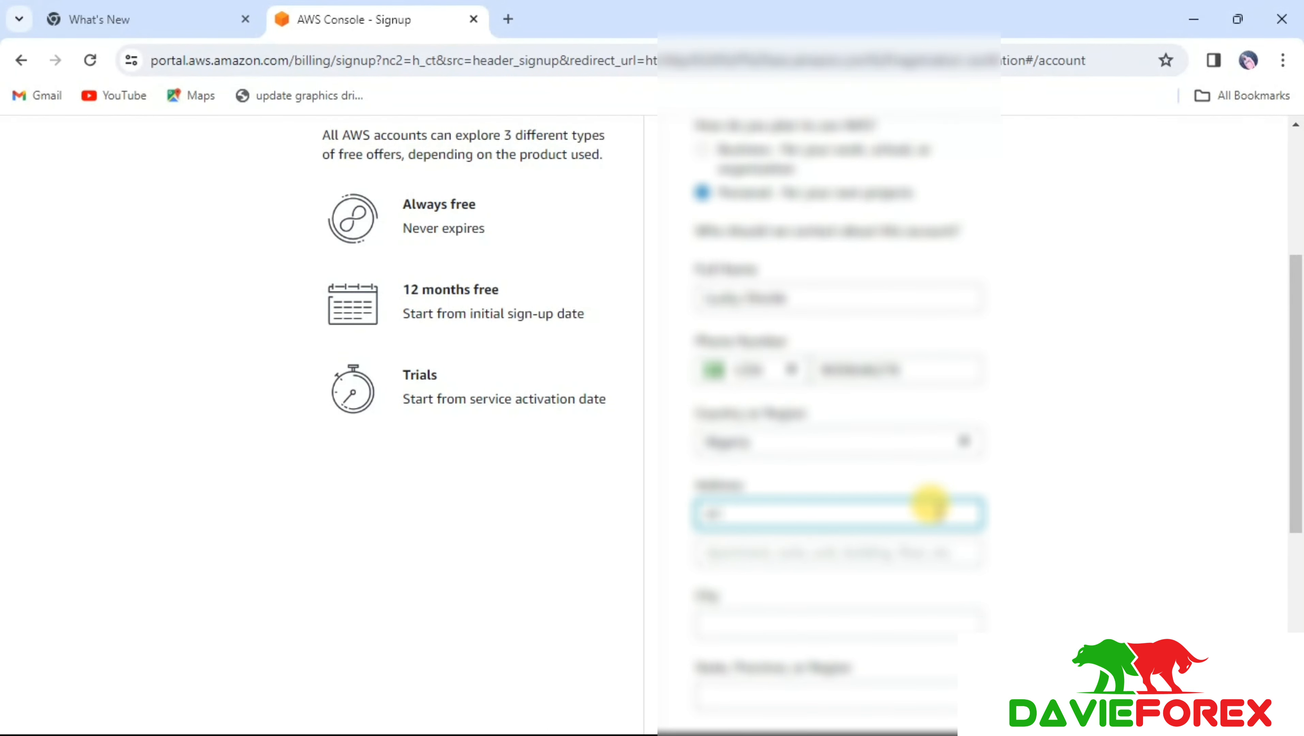
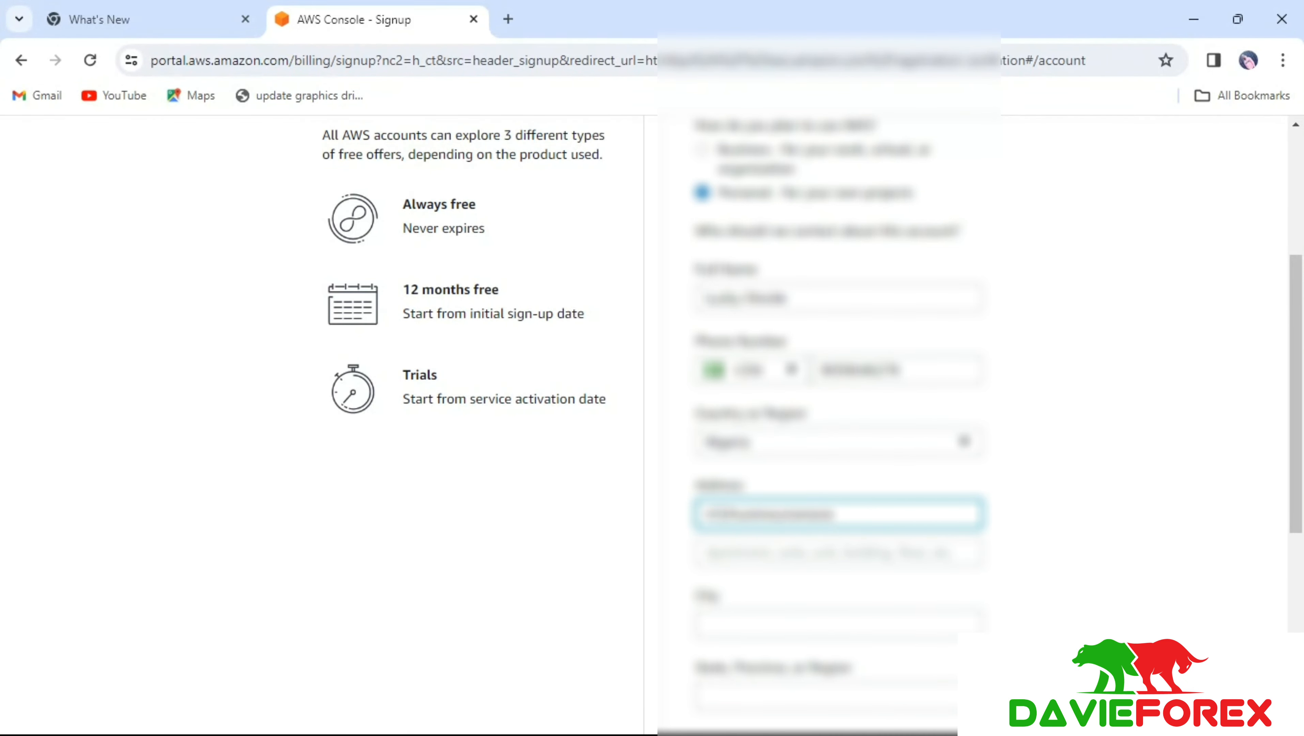
Fill in the city, state and postal code fields
click(752, 615)
text(Ben)
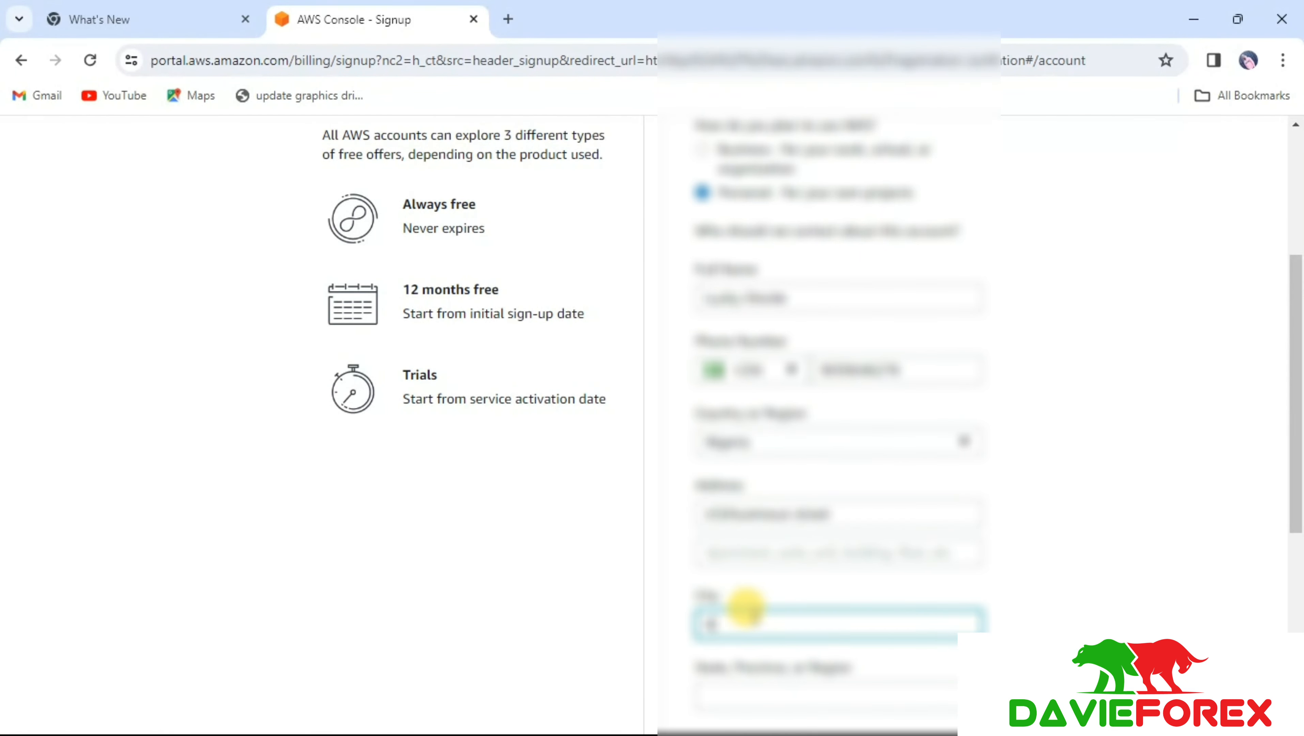
scroll(1289, 430, down, 3)
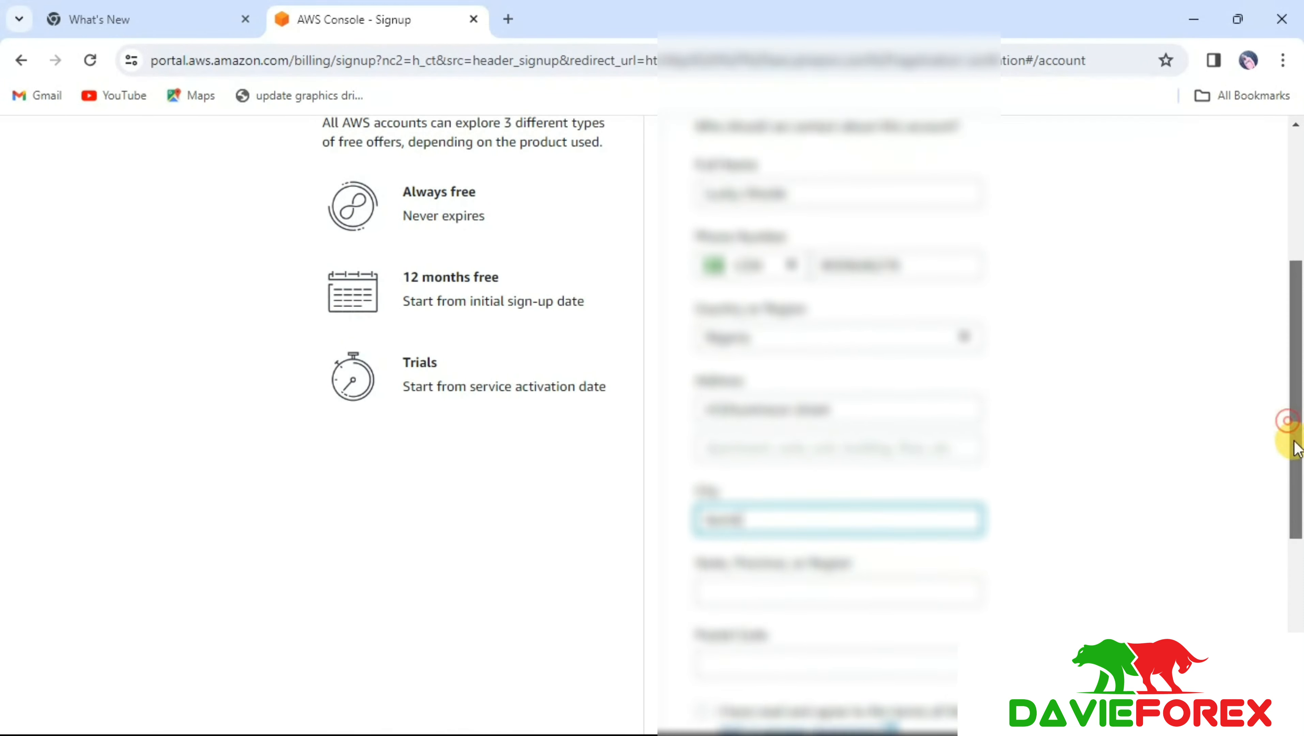
click(931, 523)
text(Edo)
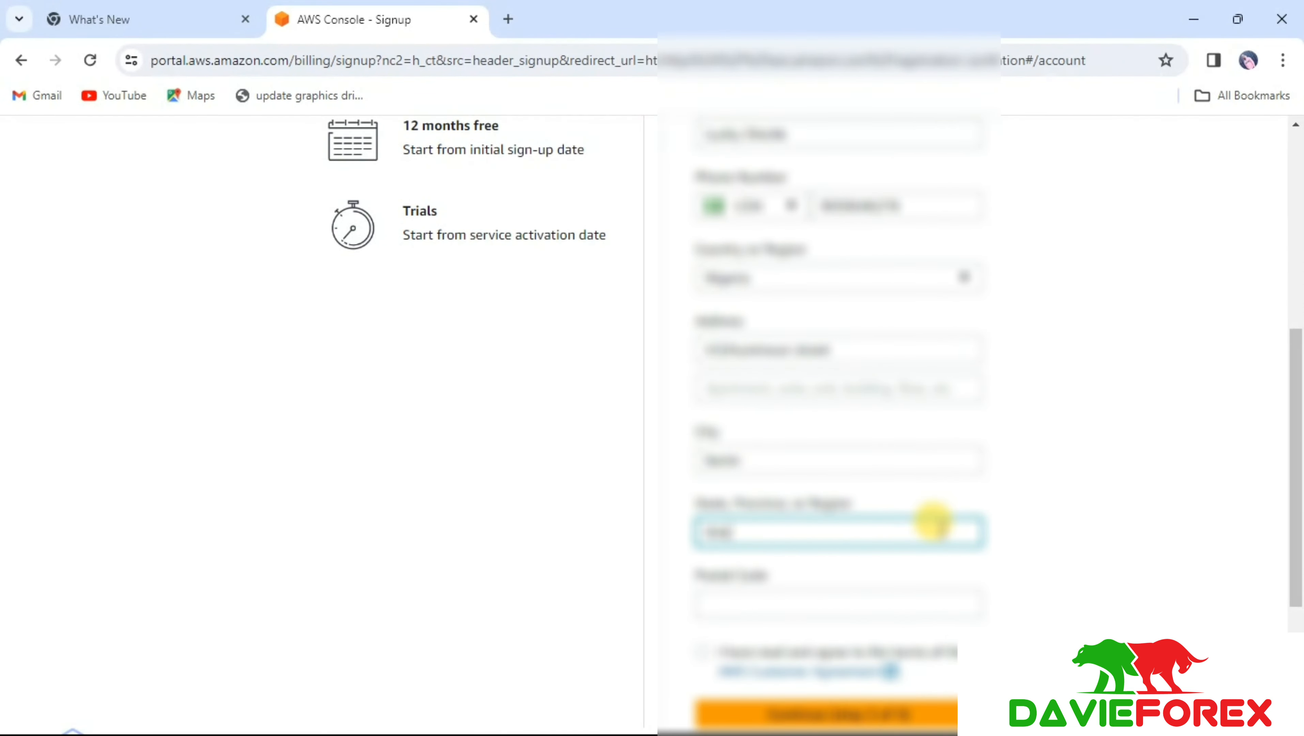
click(830, 598)
text(300001)
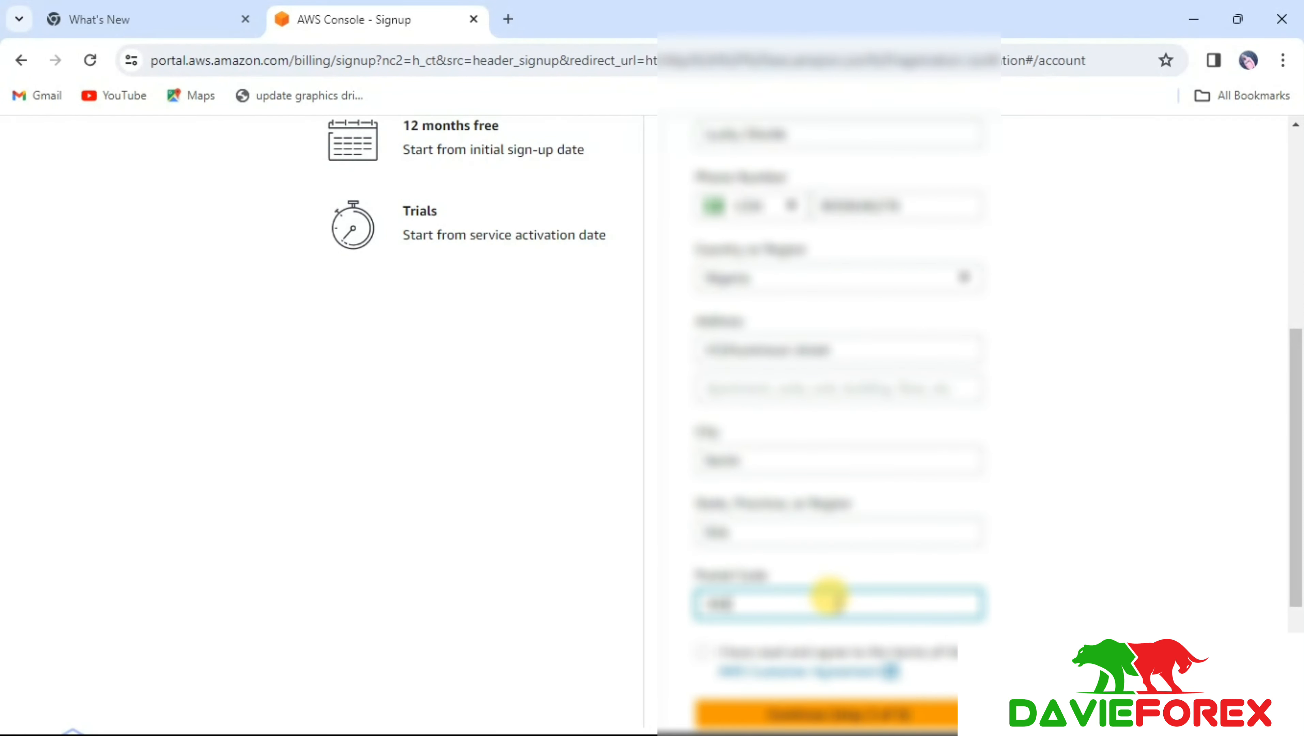
Accept the AWS Customer Agreement, continue, and decline saving the address in Chrome
click(701, 651)
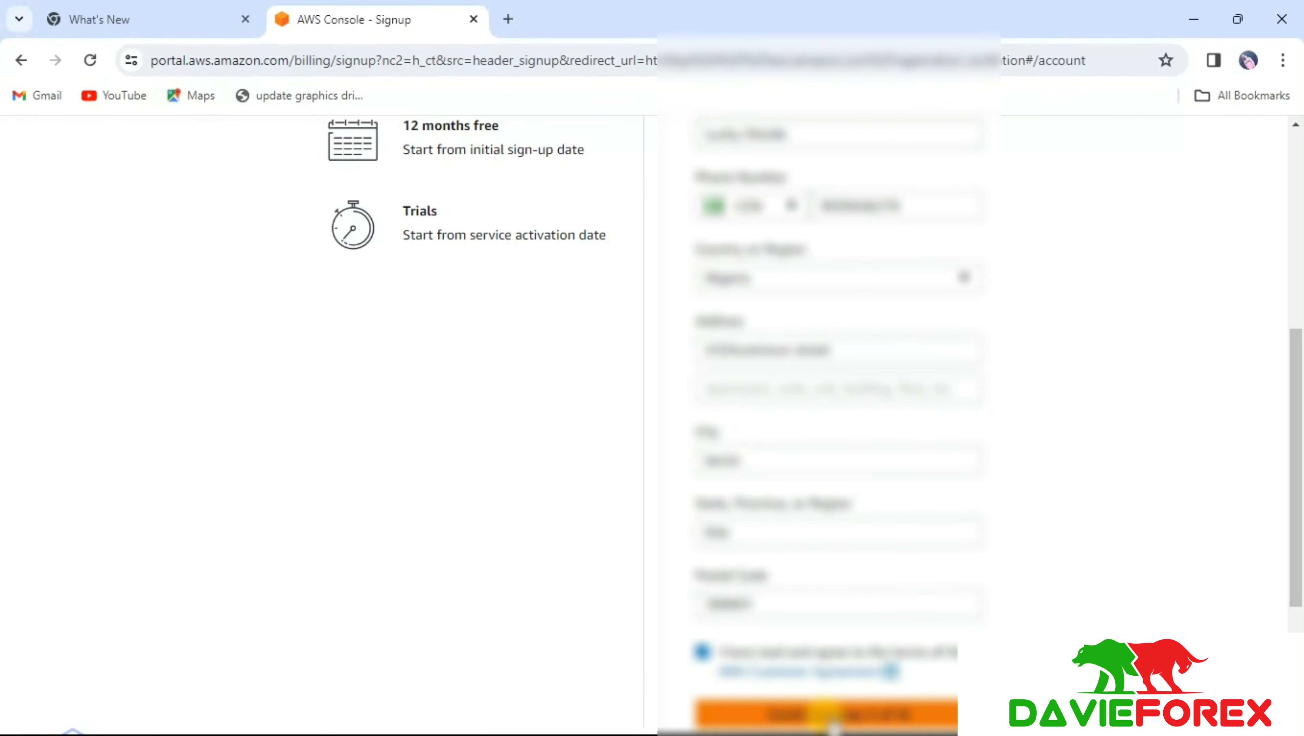
scroll(1252, 540, down, 3)
click(945, 611)
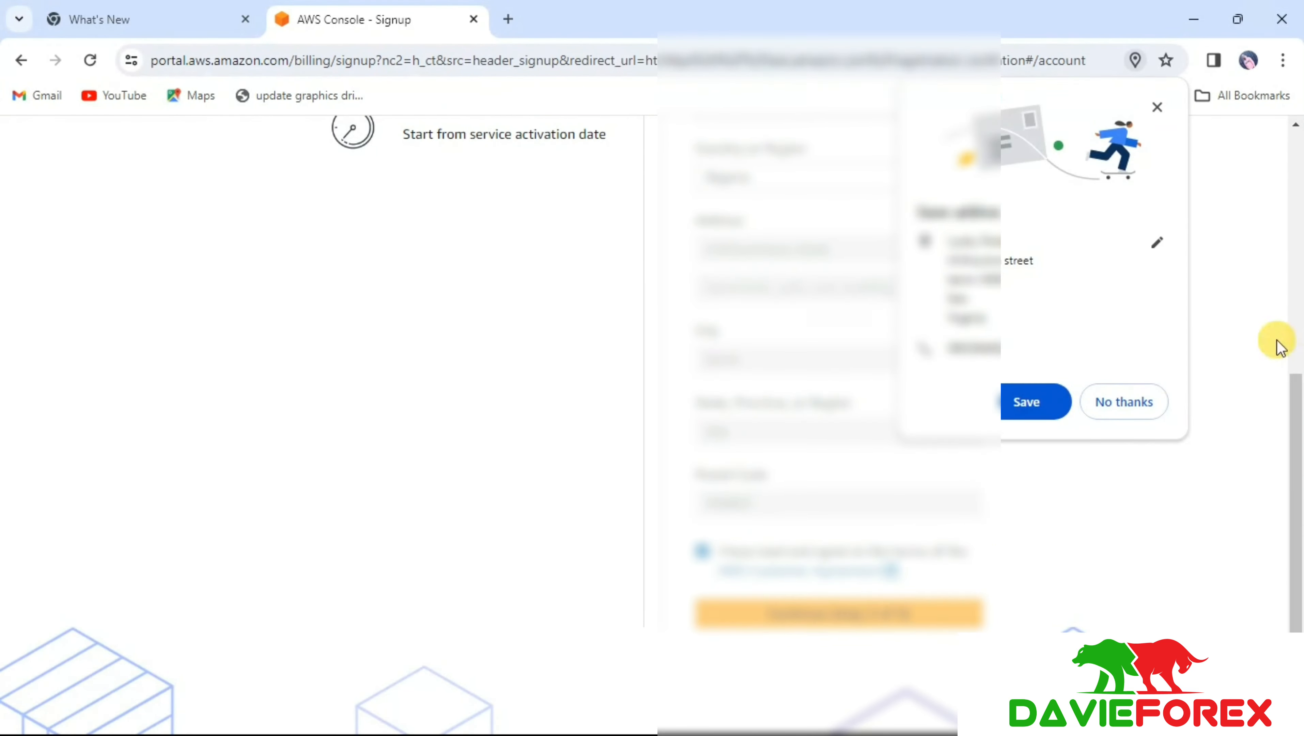
click(1099, 402)
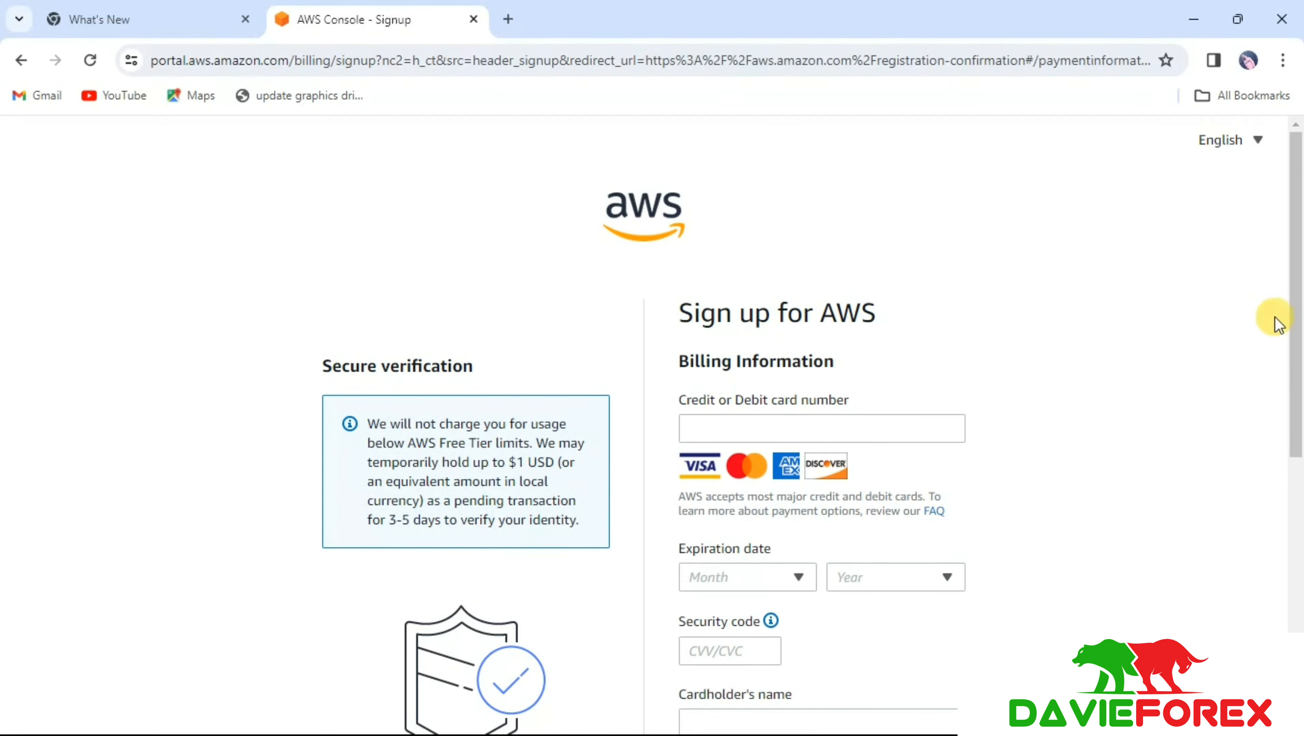
Enter the card number and set the expiration to April and the card's year
scroll(1284, 322, down, 2)
click(882, 332)
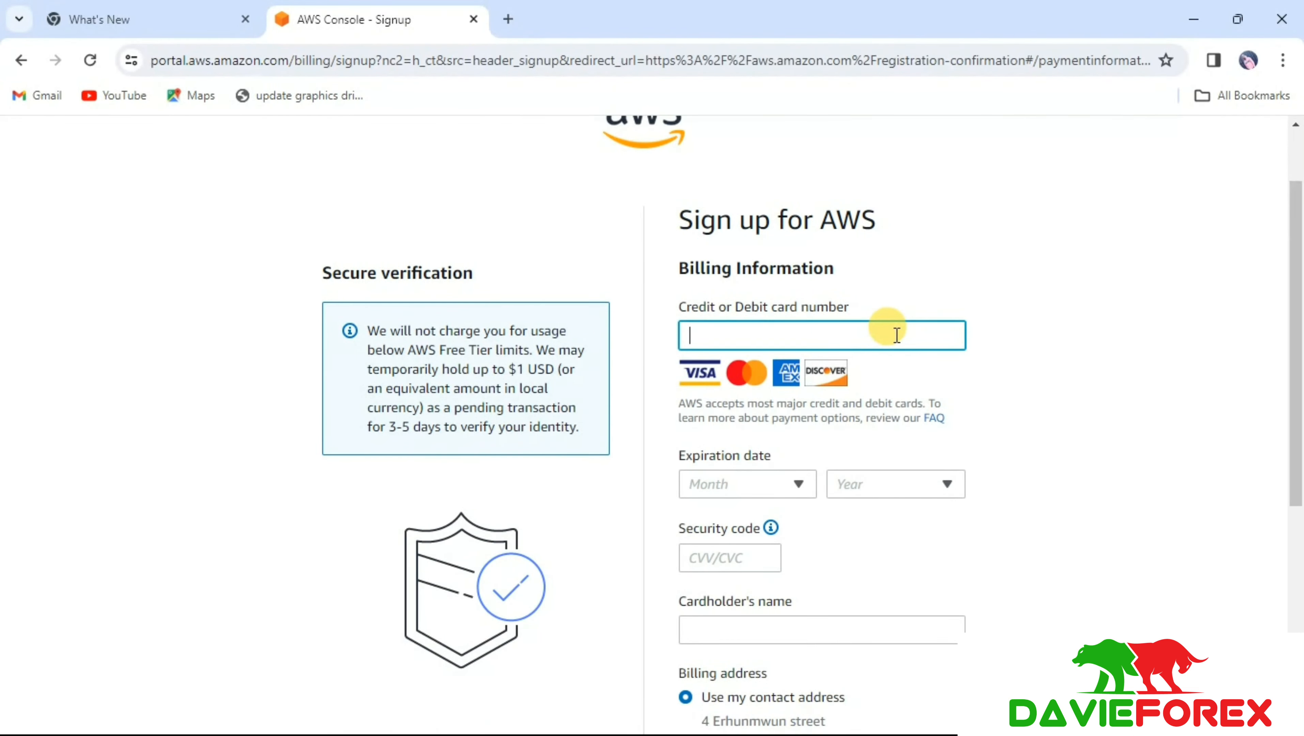
text(**)
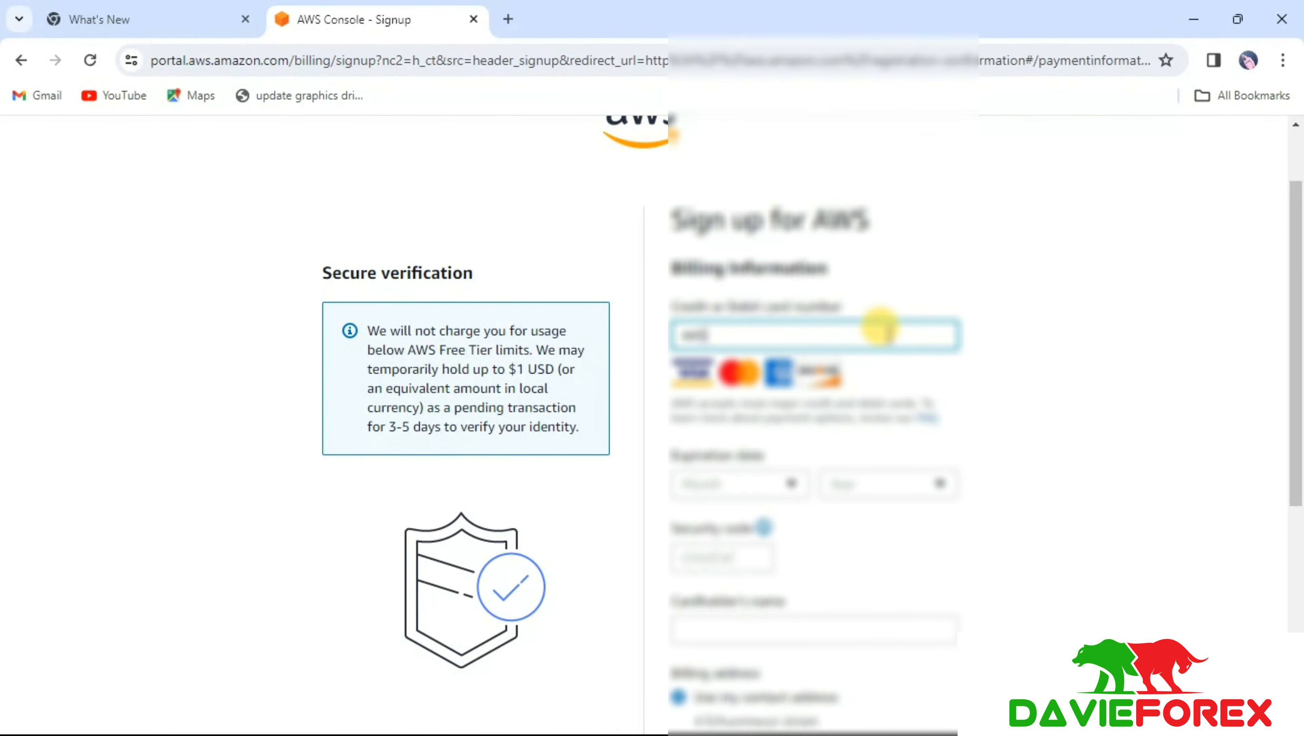
text(******)
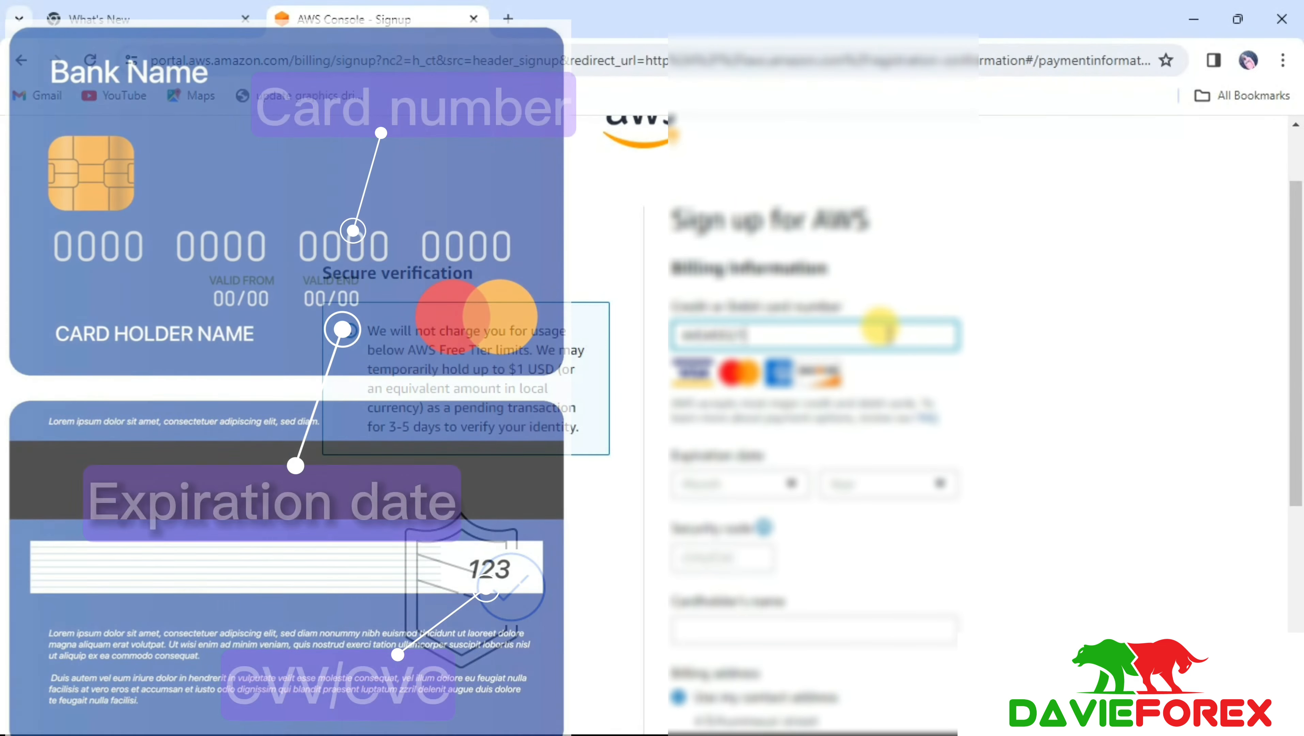
text(**)
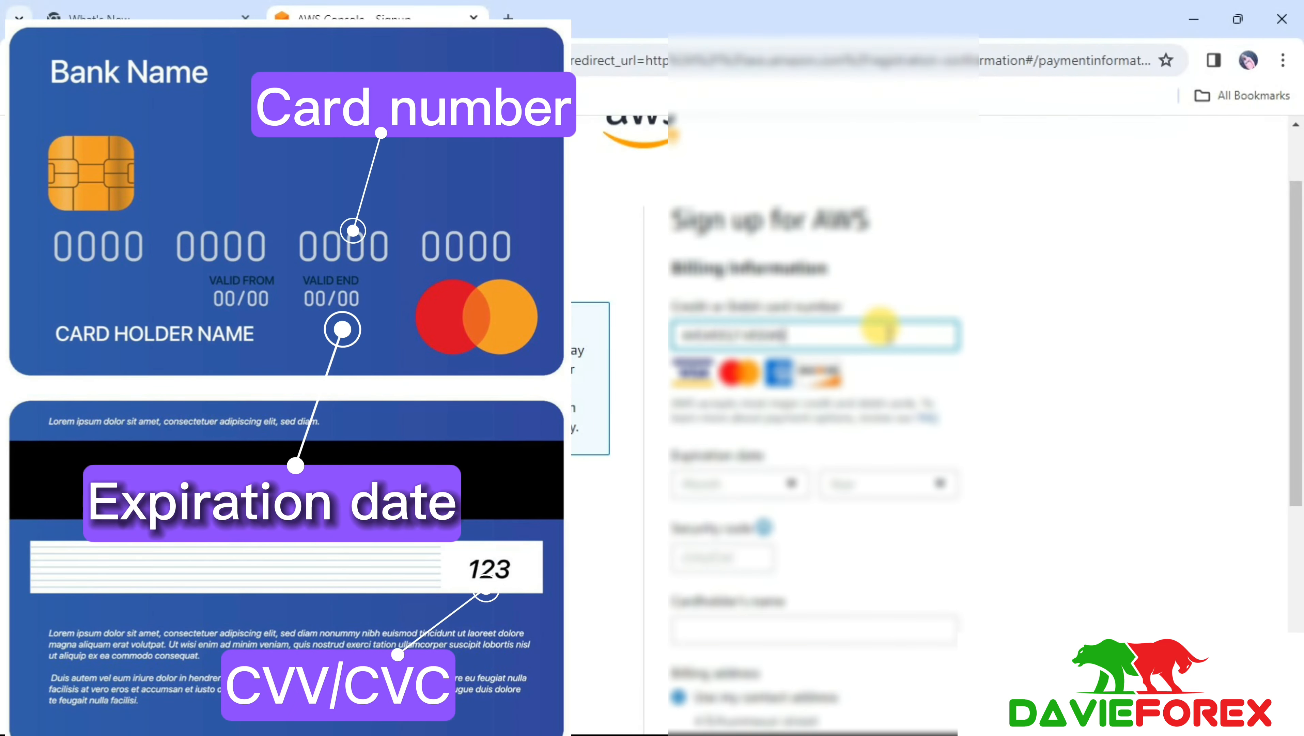
click(756, 481)
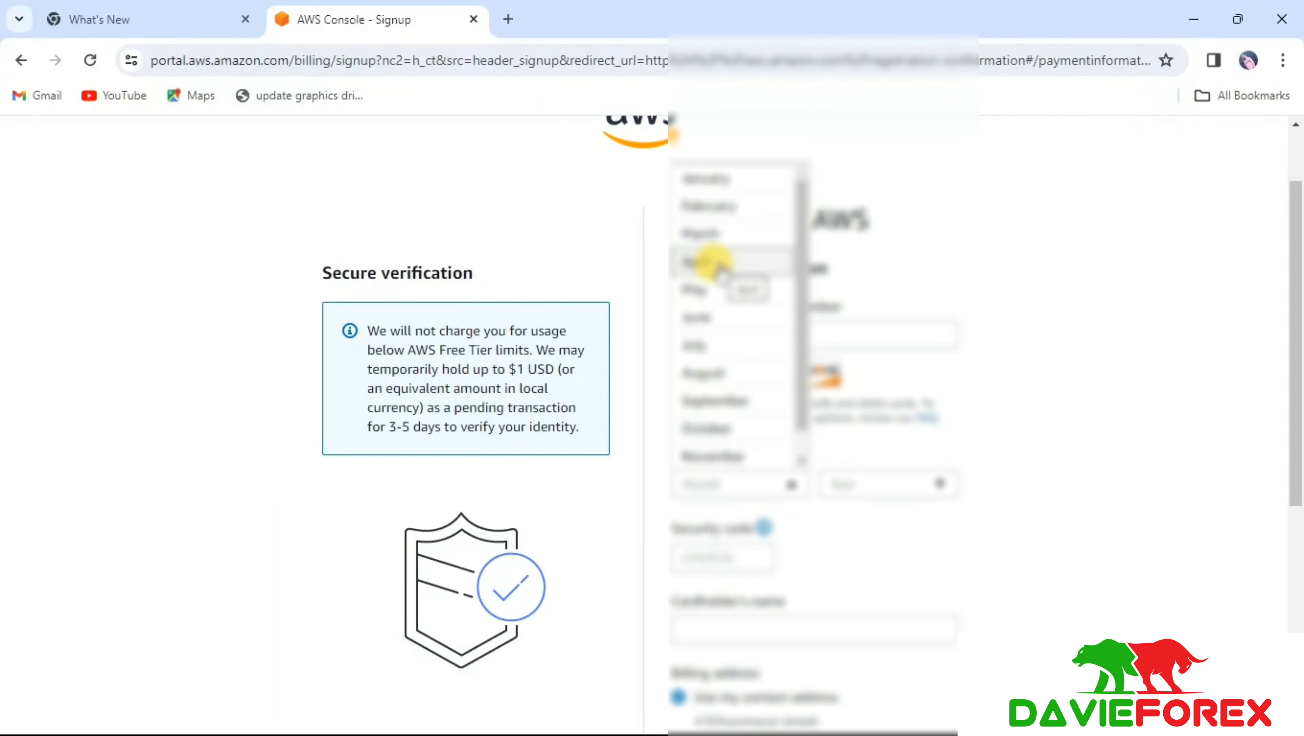
click(712, 268)
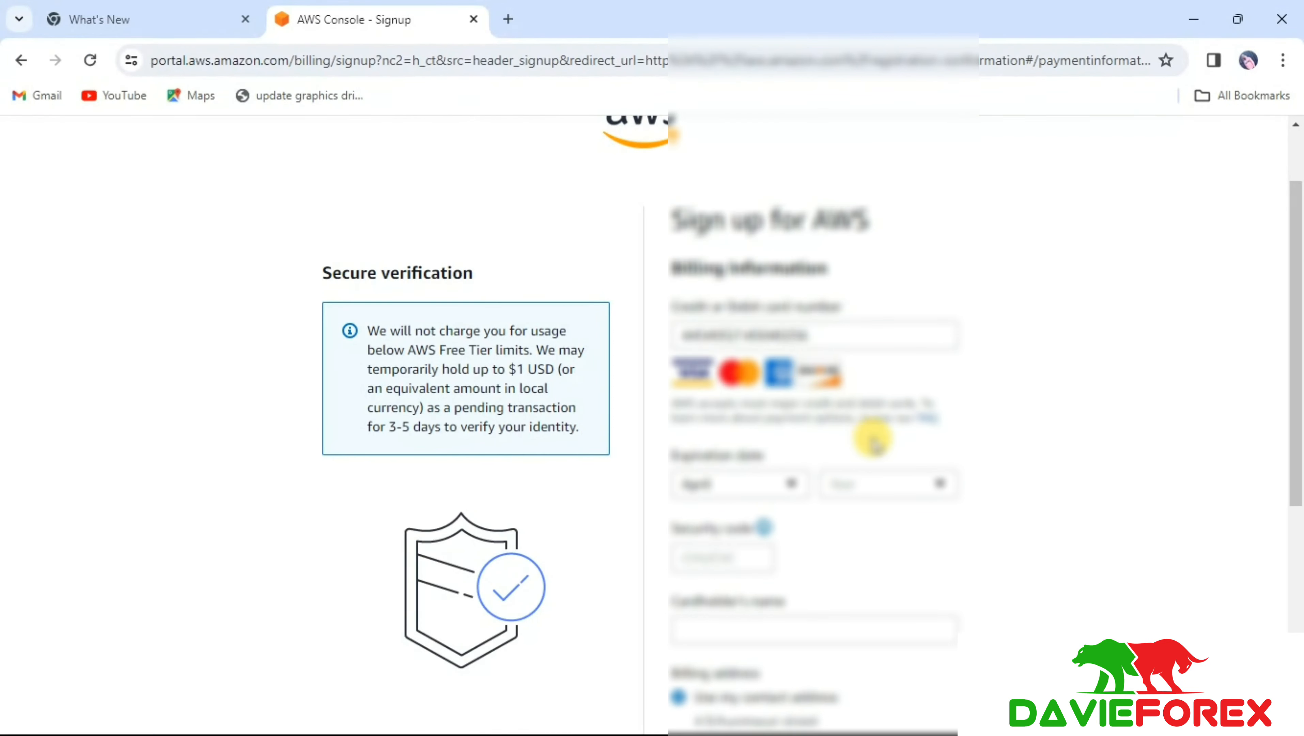
click(860, 481)
click(849, 238)
Enter the security code and cardholder's name, then Verify and Continue
click(711, 554)
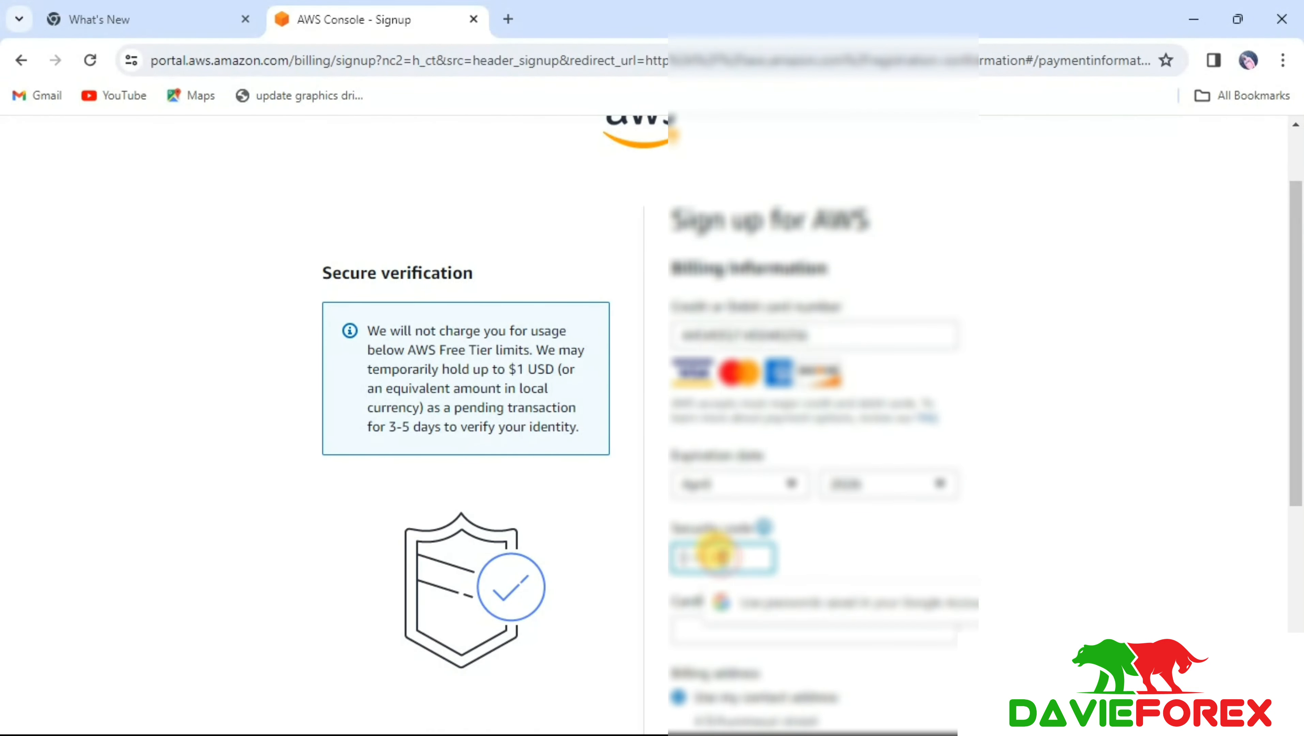
text(*)
click(758, 613)
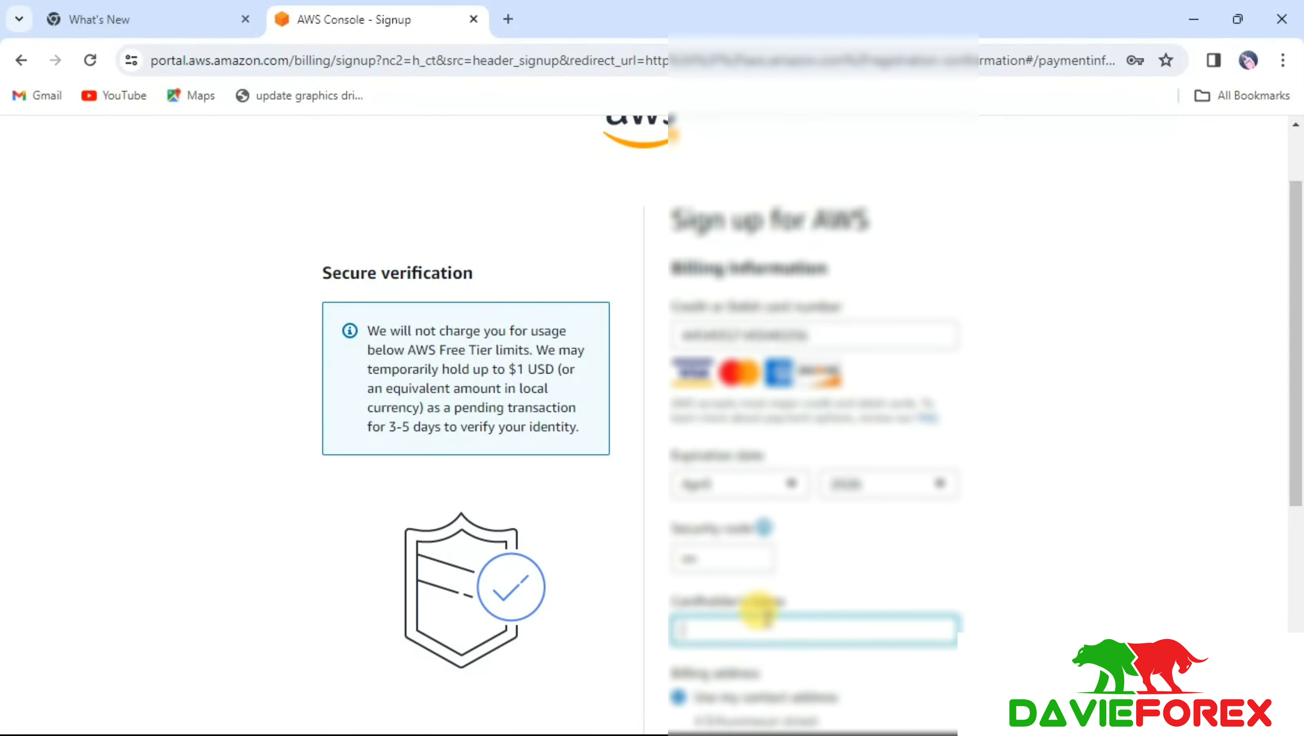
text(**********)
scroll(1187, 456, down, 3)
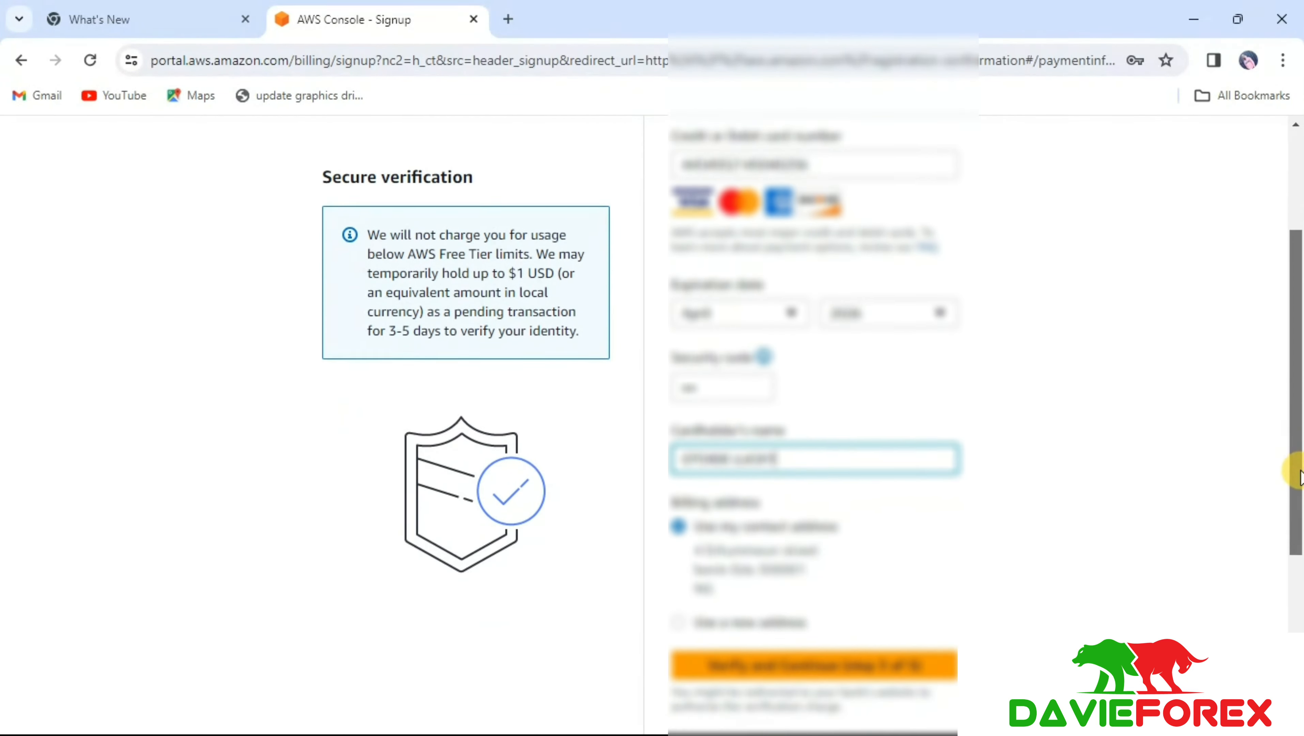
click(834, 655)
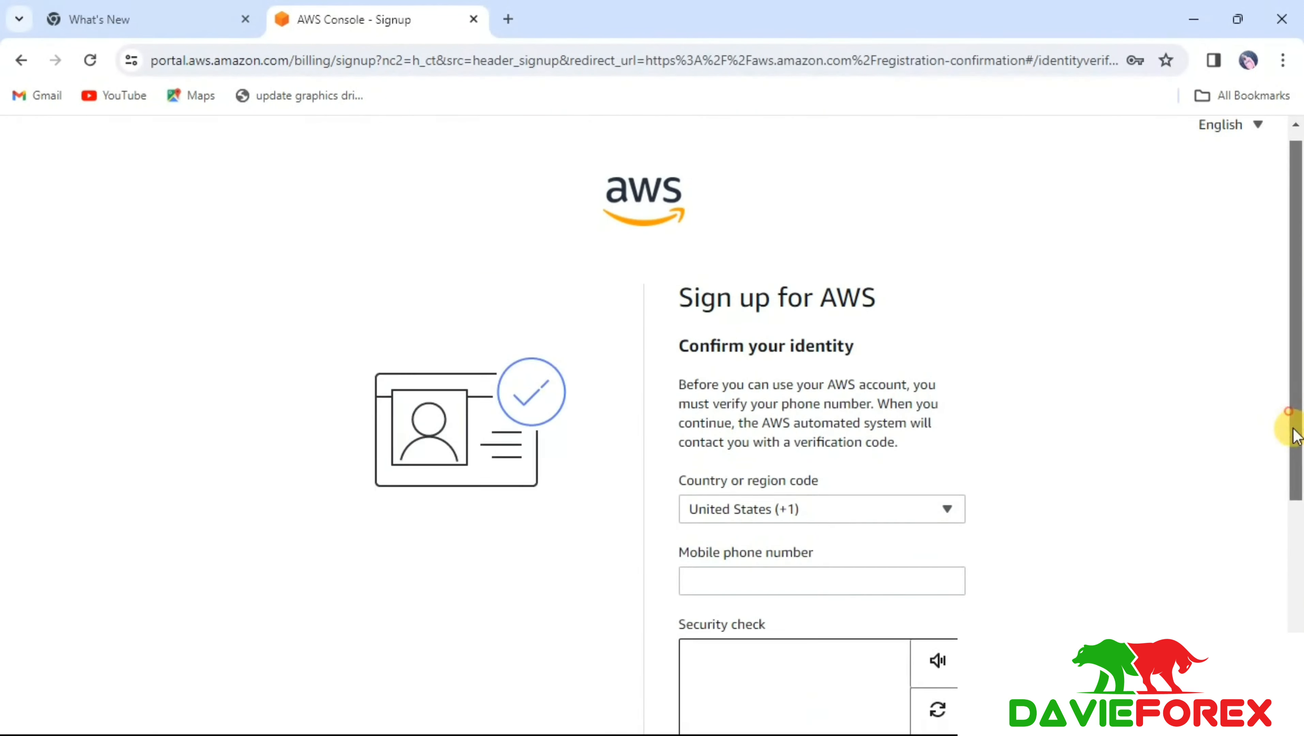
scroll(1288, 427, down, 2)
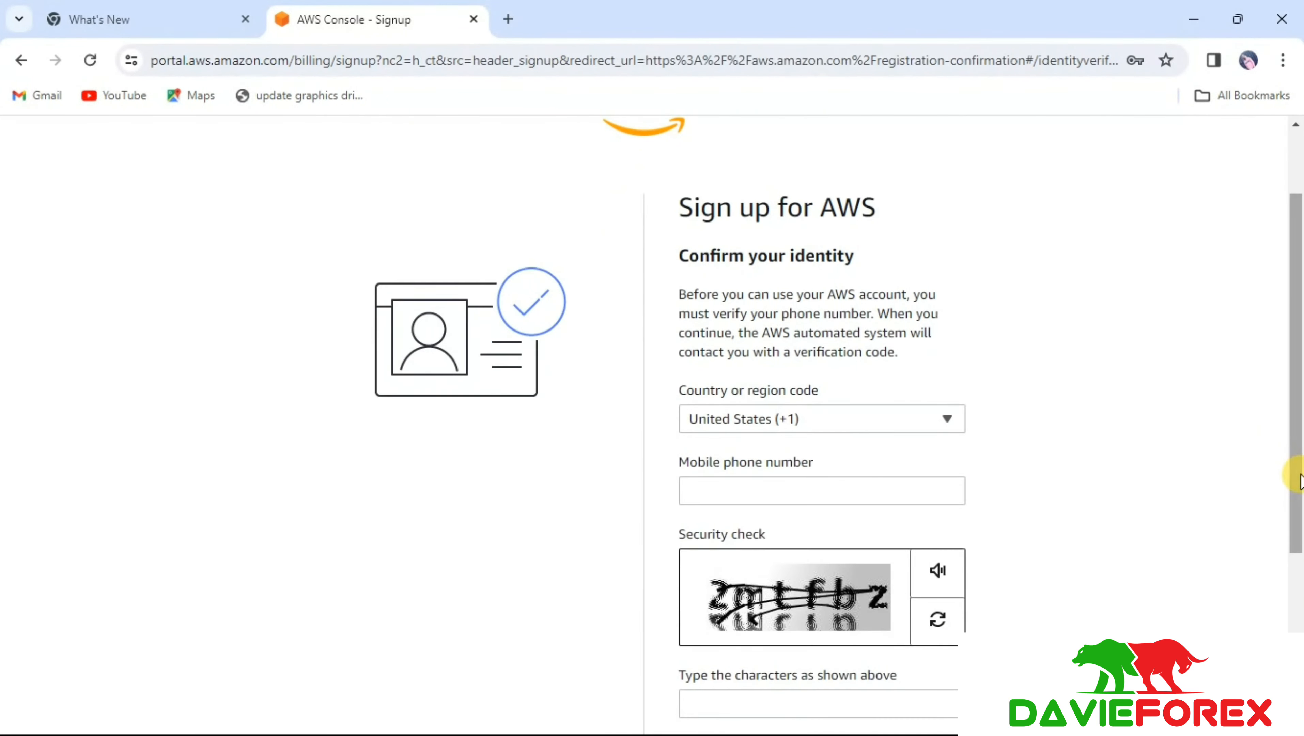
Choose Nigeria (+234) and fill in the saved mobile phone number
click(949, 420)
text(NI)
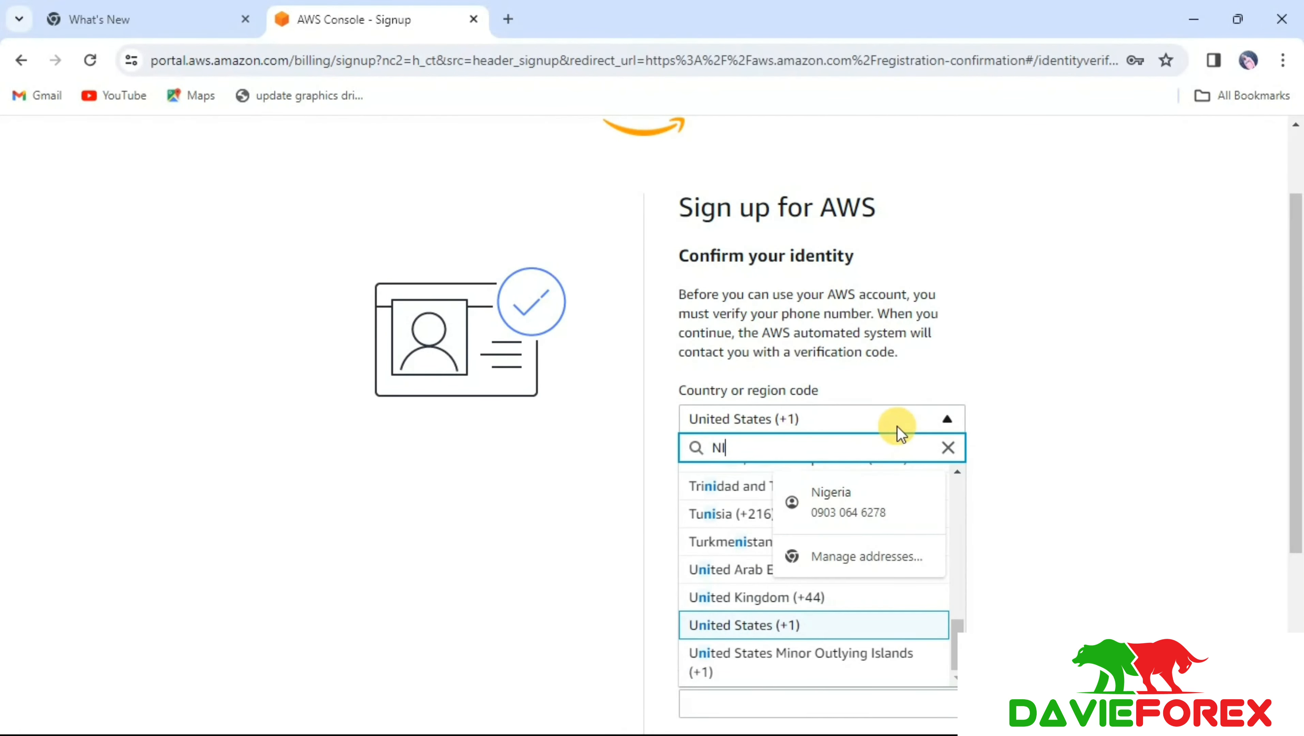
text(GE)
click(726, 504)
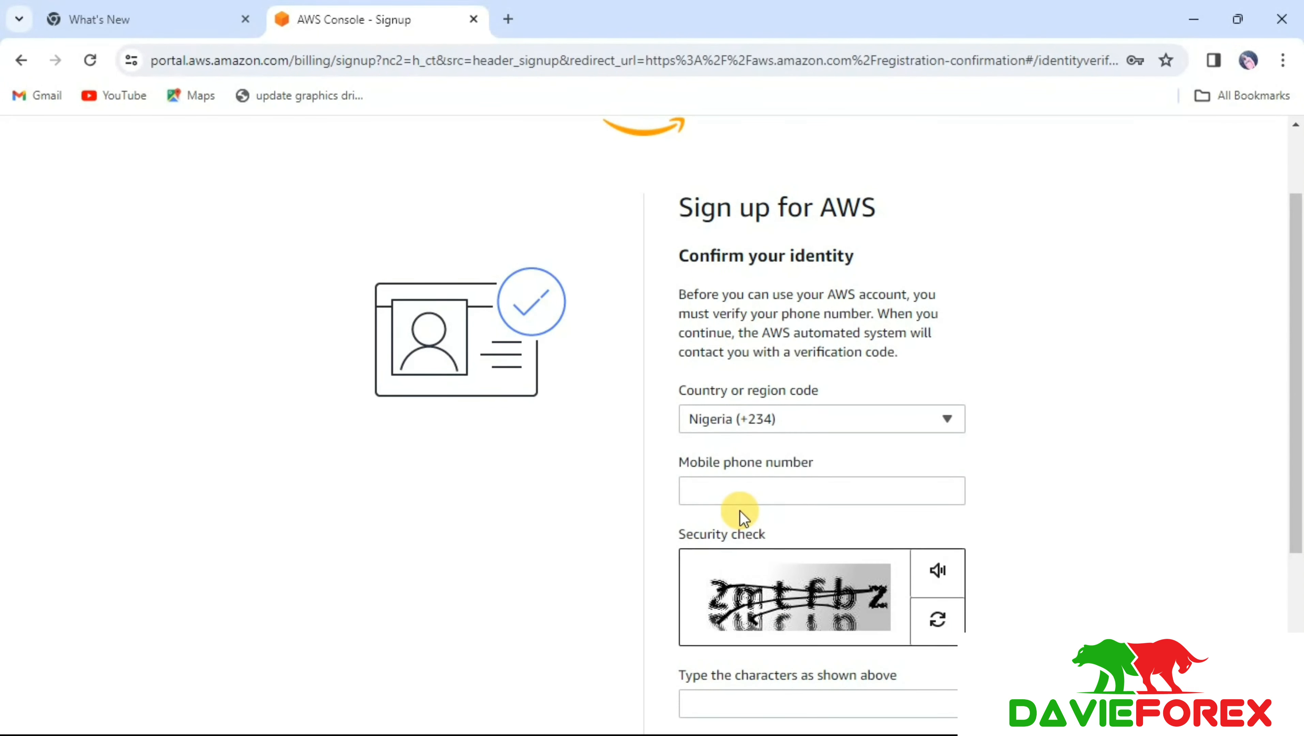
click(752, 498)
click(796, 534)
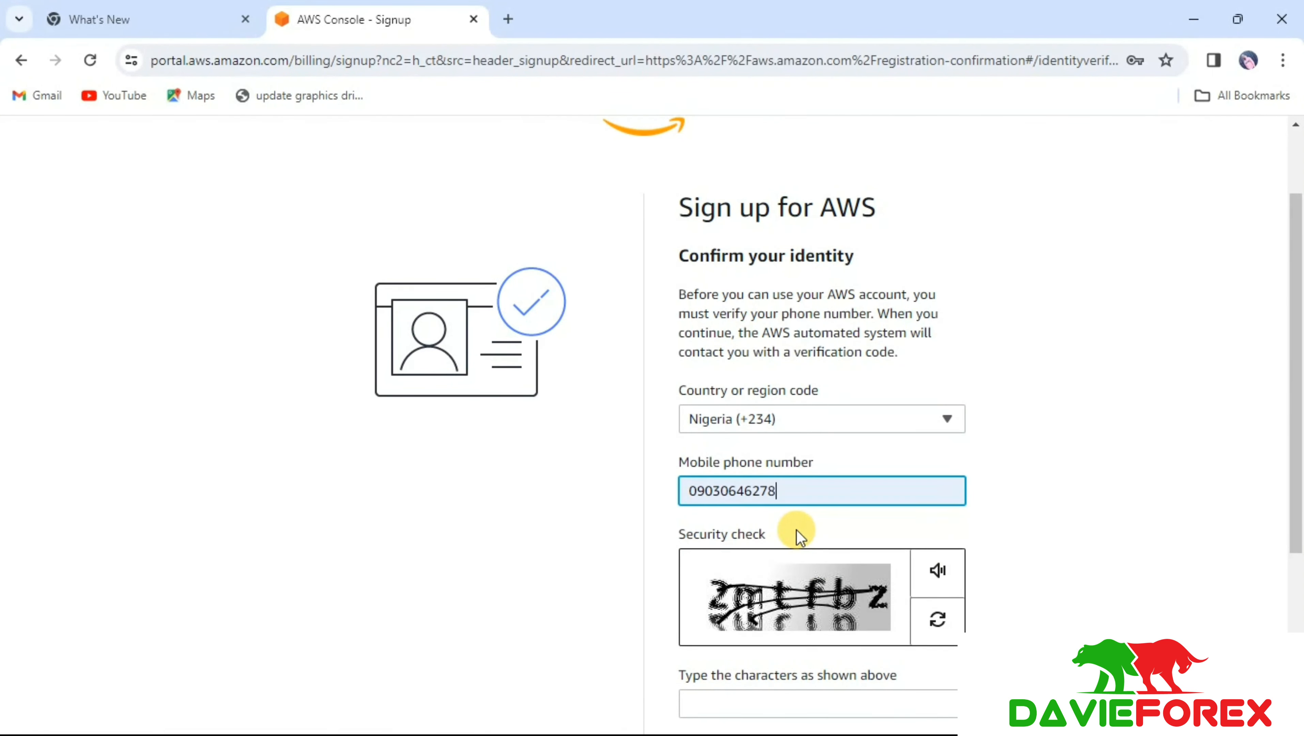
drag(1294, 454, 1294, 497)
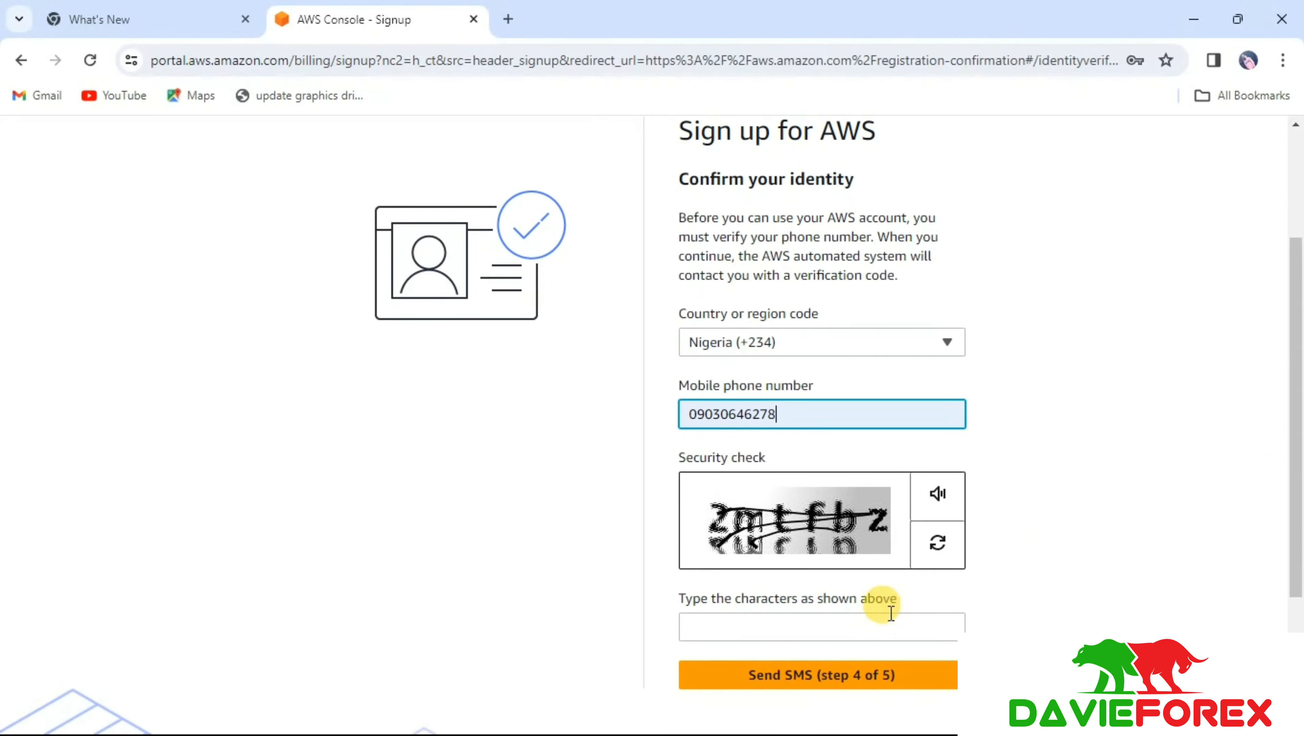
Enter the security check characters, send the SMS, and submit the received code
click(862, 626)
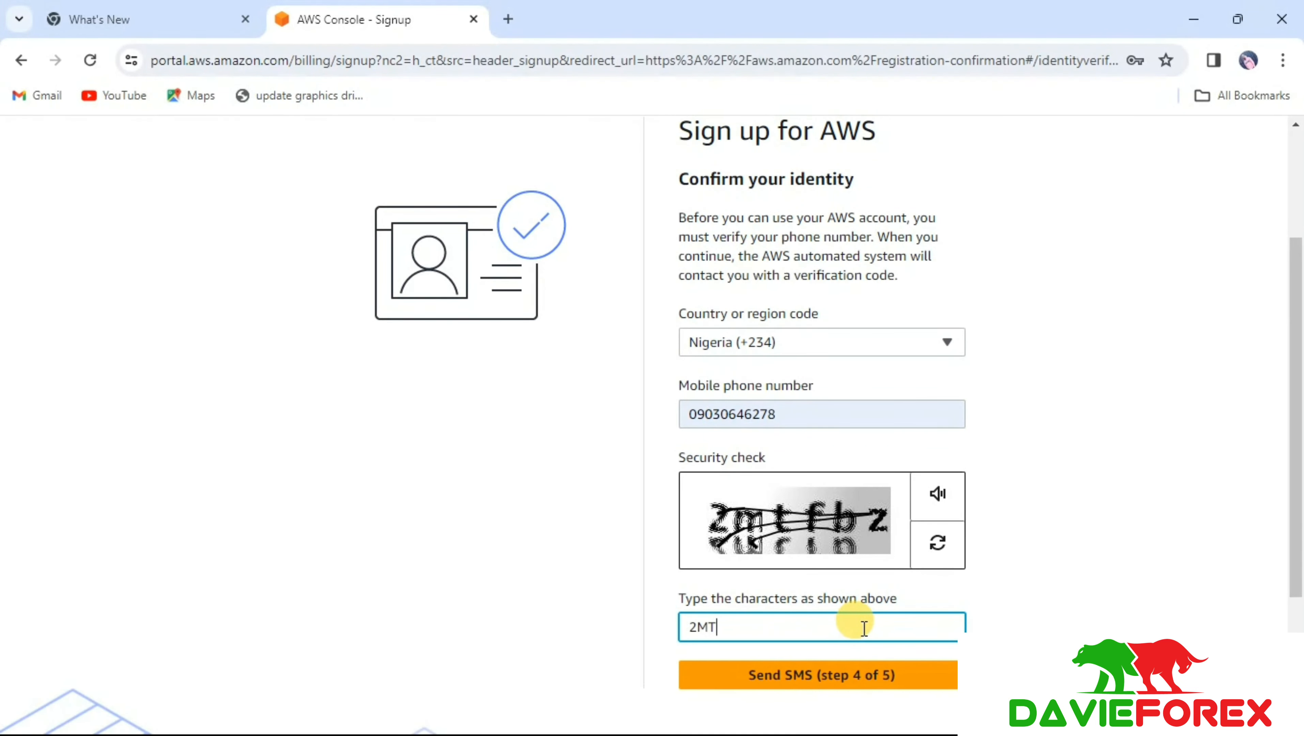
key(BackSpace)
key(BackSpace)
key(BackSpace)
key(BackSpace)
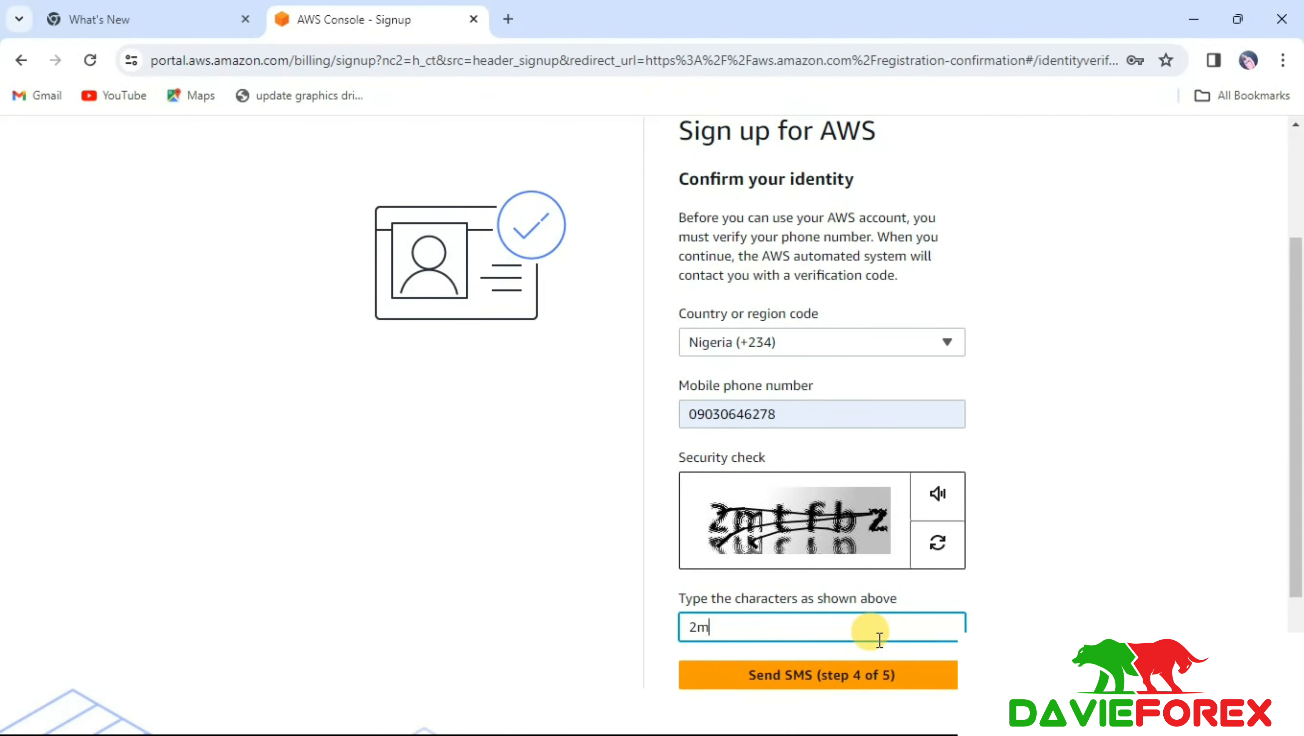
text(tfbz)
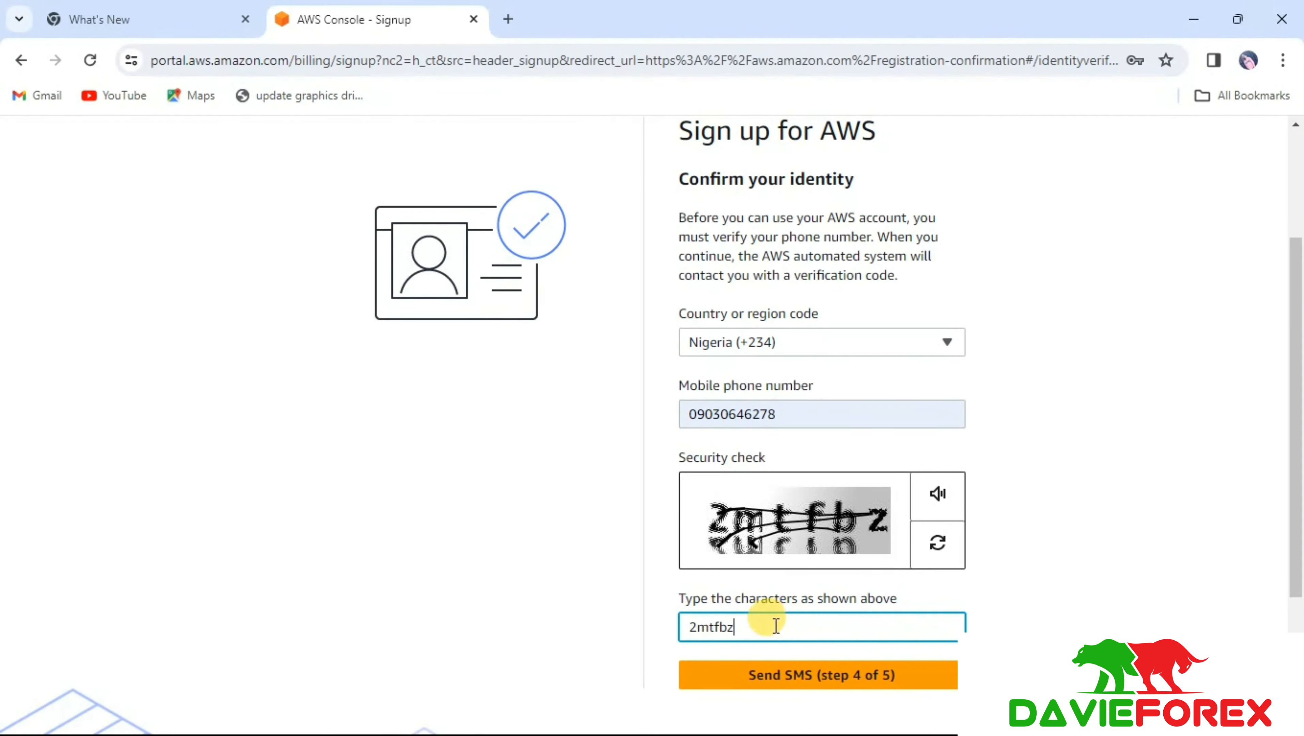
click(751, 676)
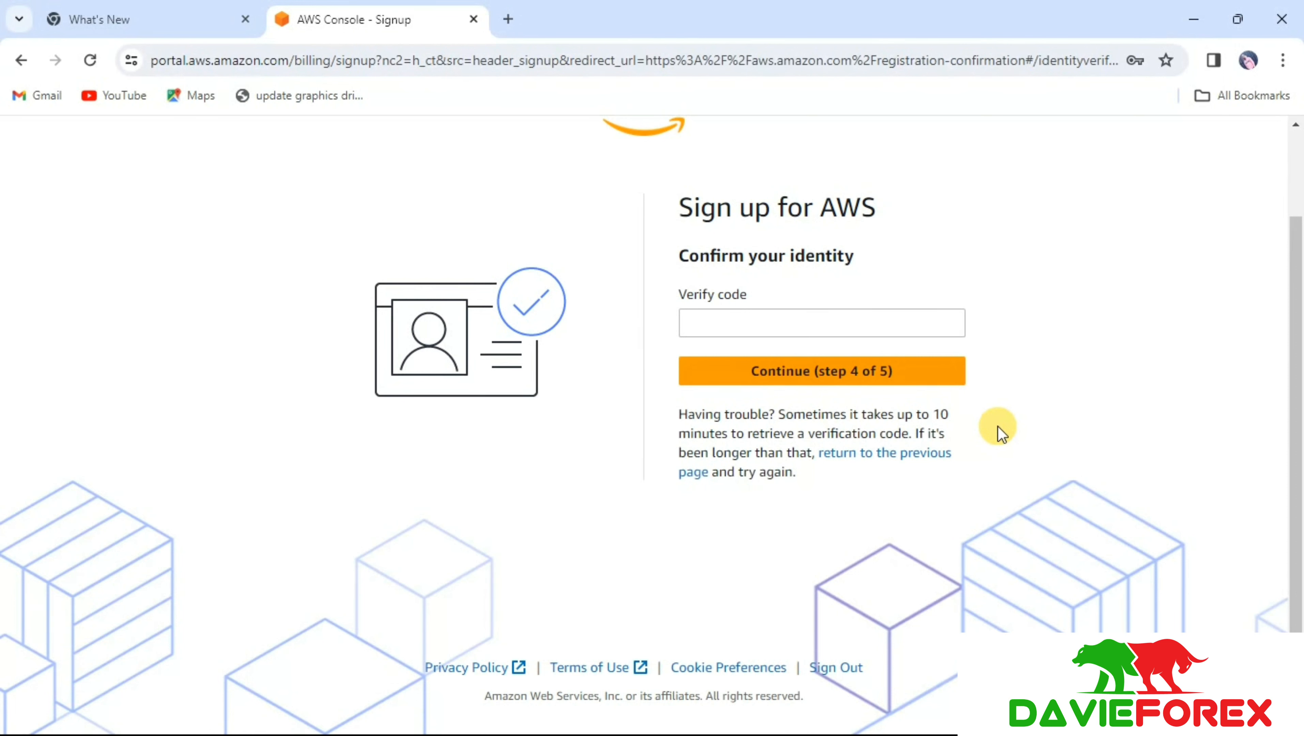
click(877, 319)
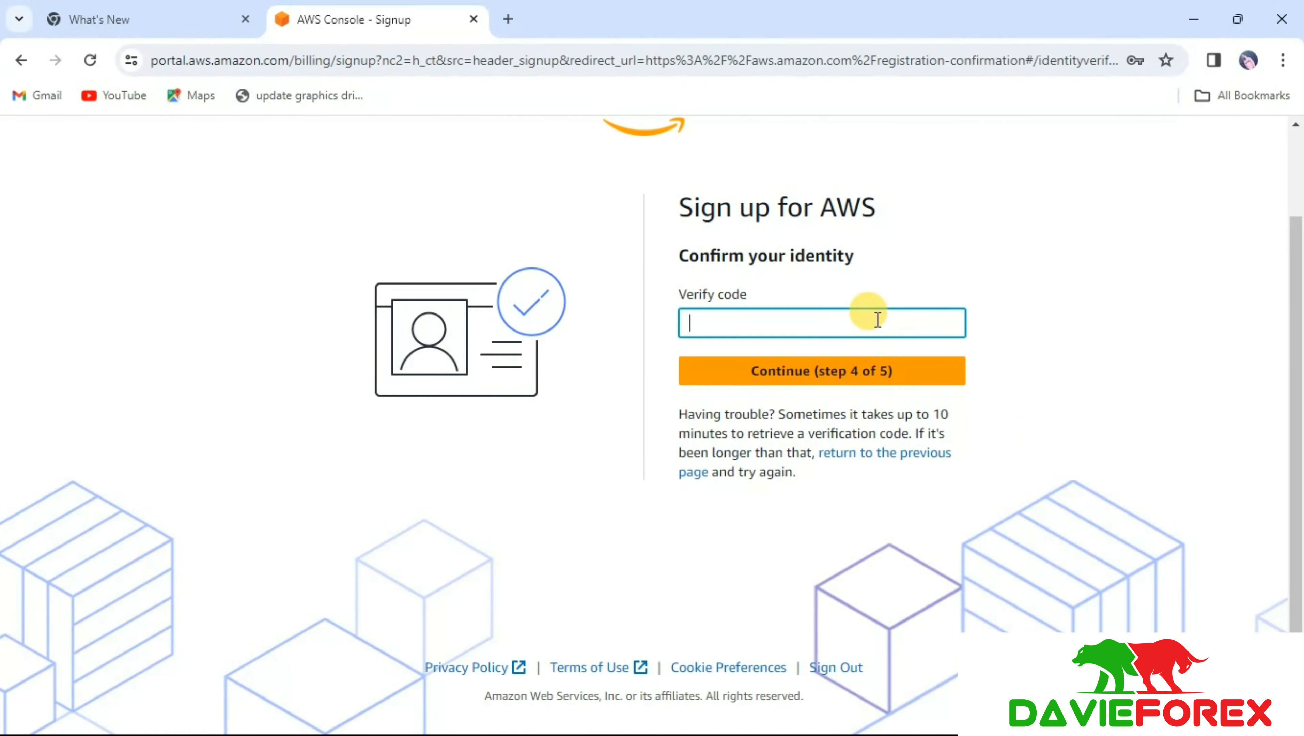
click(835, 369)
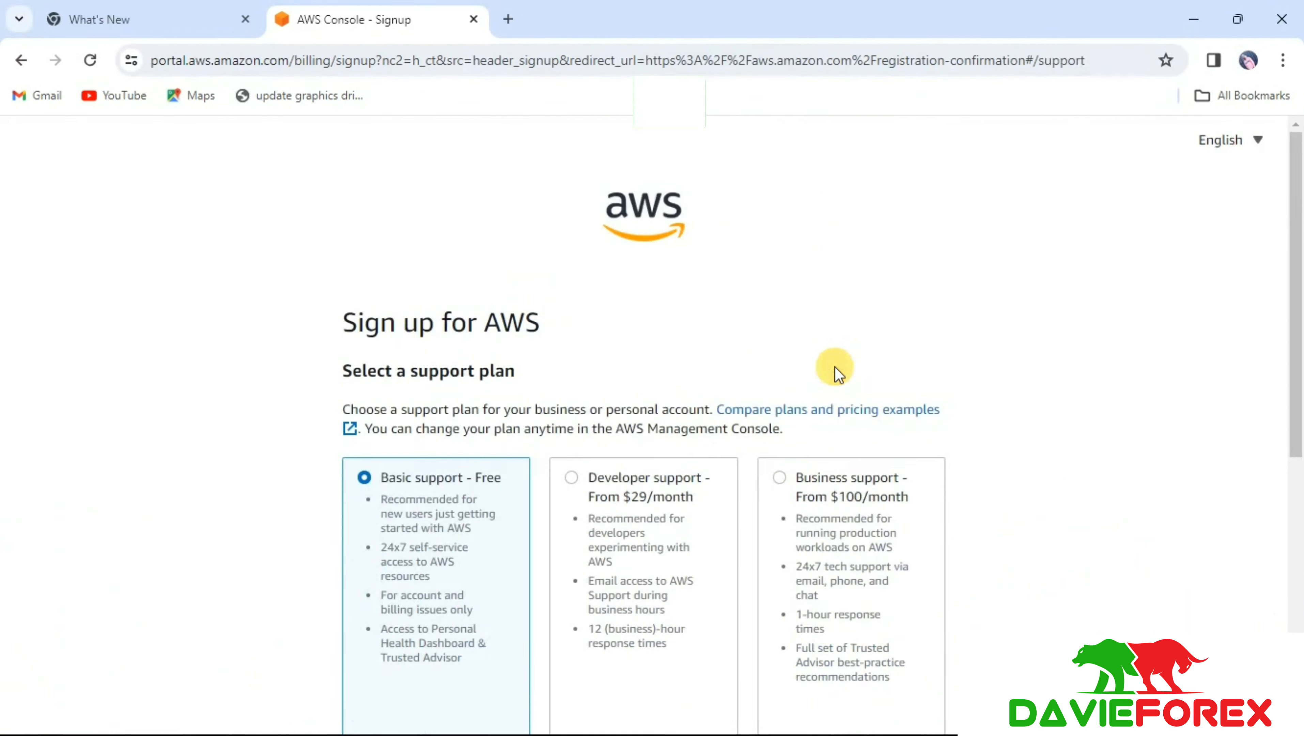
Keep Basic support - Free and click Complete sign up
drag(1294, 216, 1283, 282)
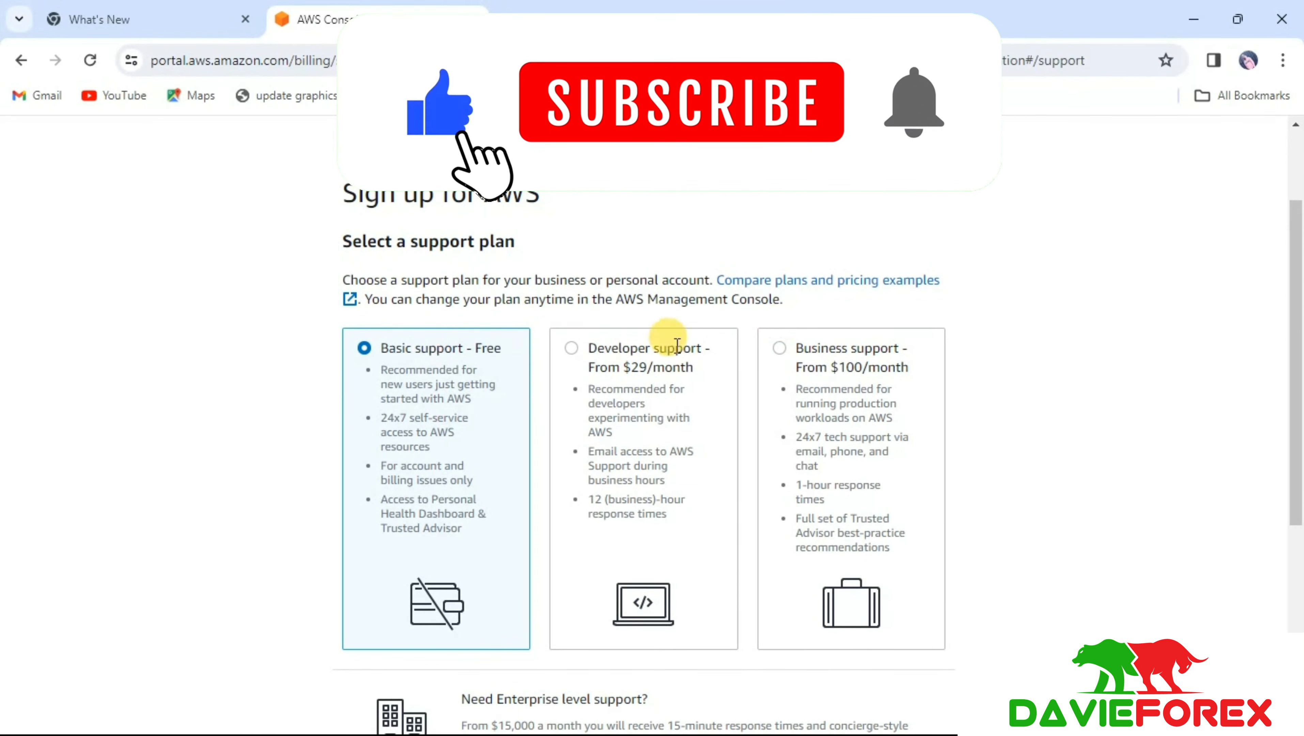
scroll(1289, 276, down, 3)
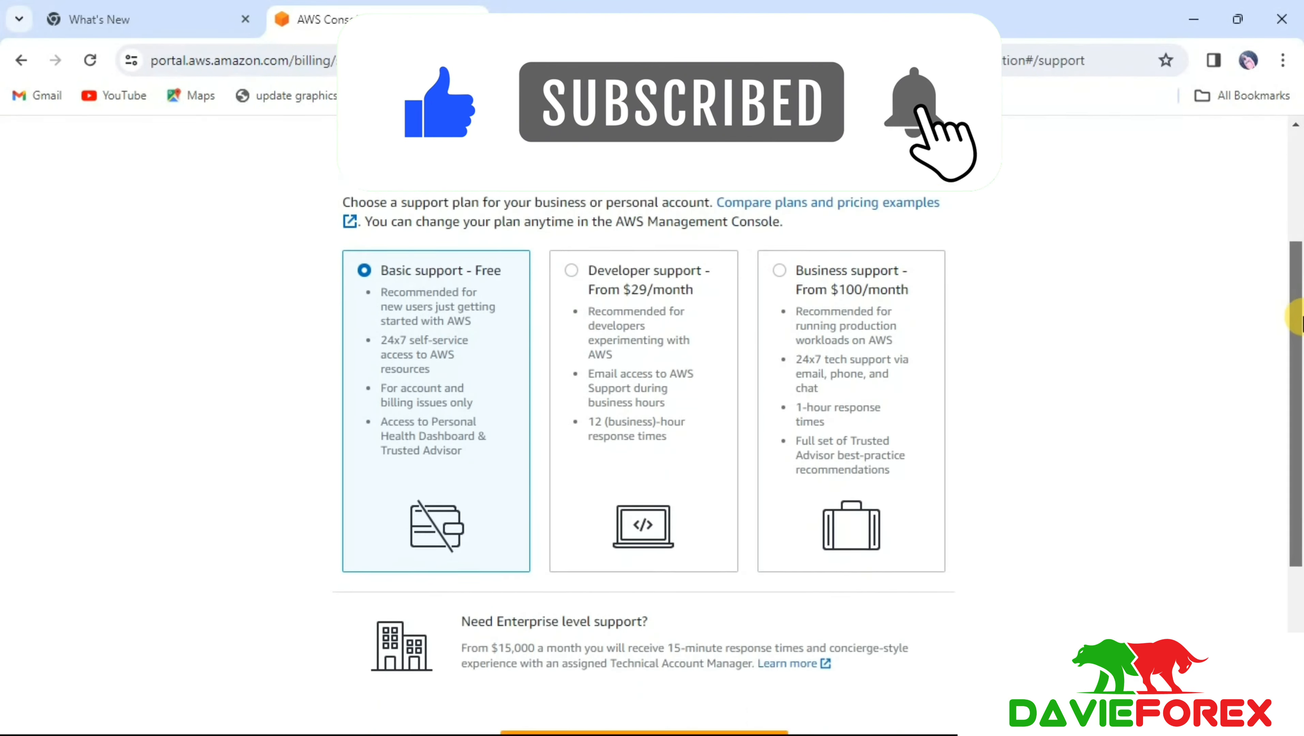
click(690, 641)
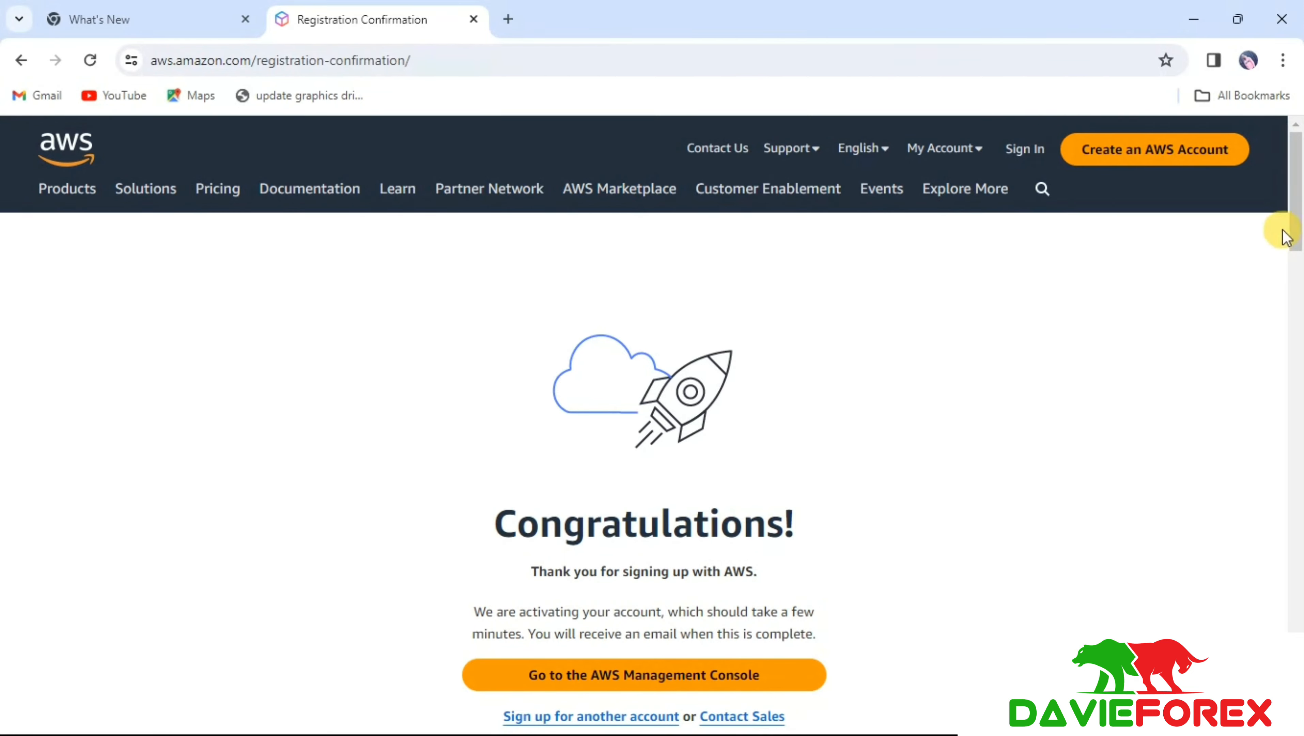
Scroll the Registration Confirmation page to view the 'Congratulations!' message
mouse_move(1292, 256)
mouse_down()
mouse_move(1293, 289)
mouse_move(1297, 248)
mouse_up()
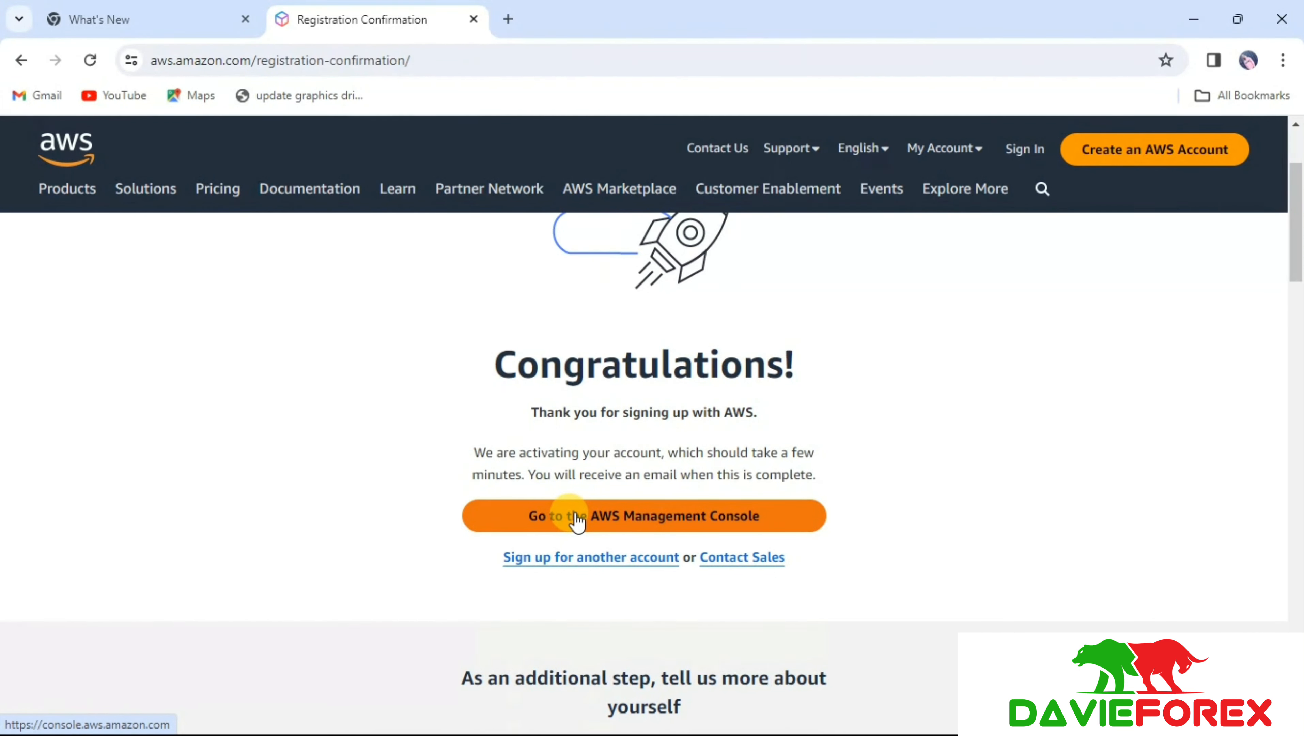
Sign in to the AWS console as root user with the account e-mail and password, declining to save it
click(575, 515)
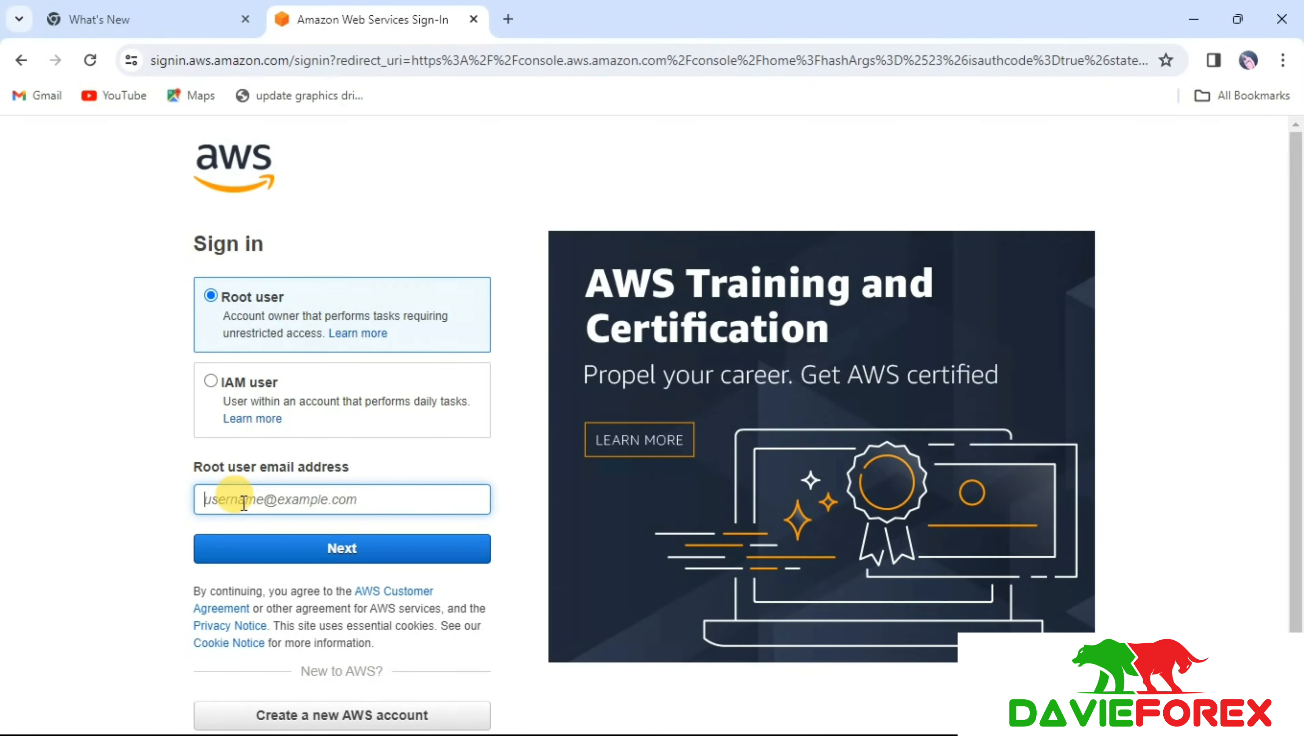
text(d)
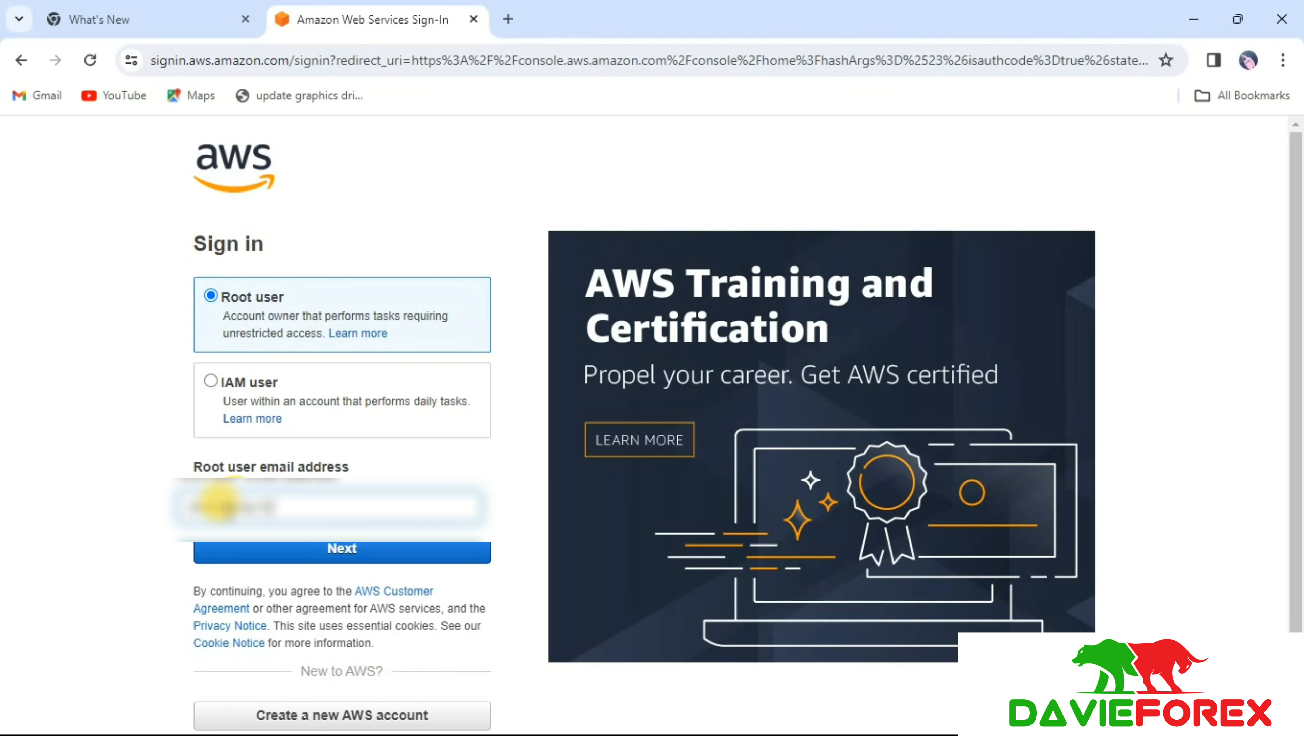
text(@gma)
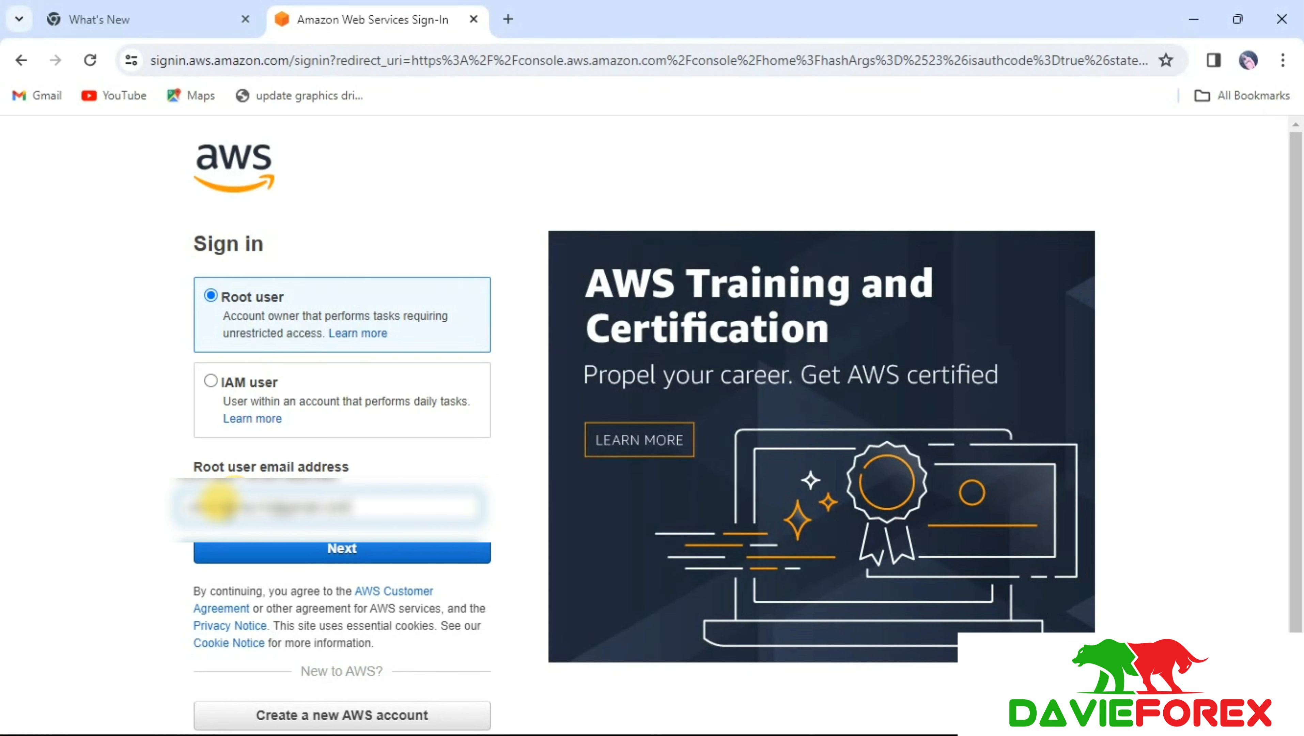
click(298, 542)
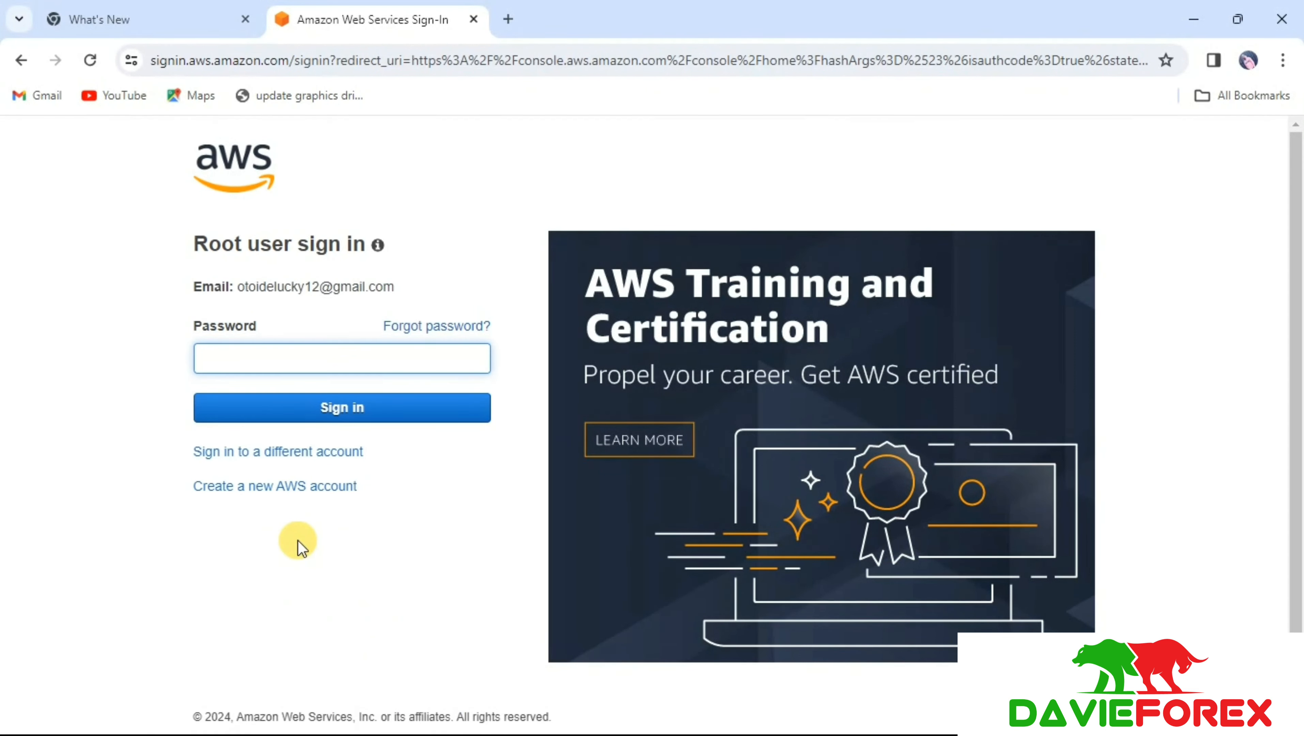
text(••••••••••••••)
click(407, 413)
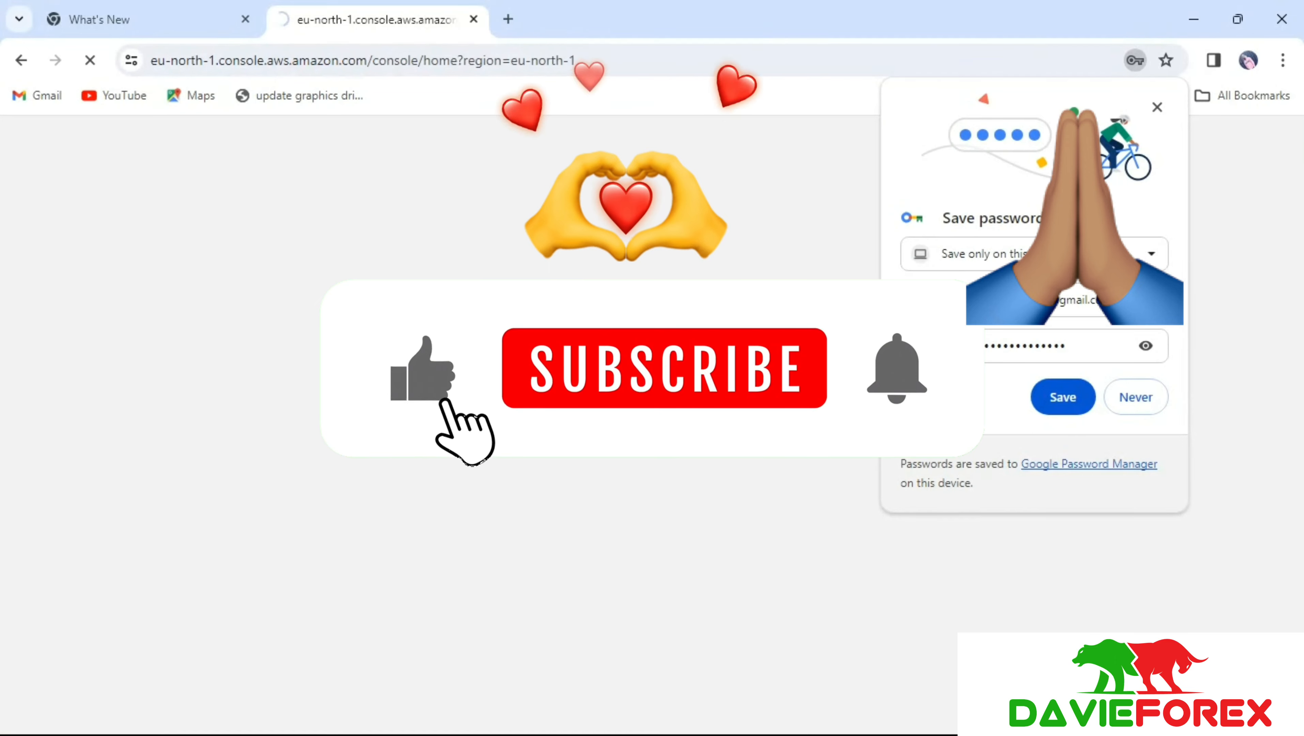
click(1056, 394)
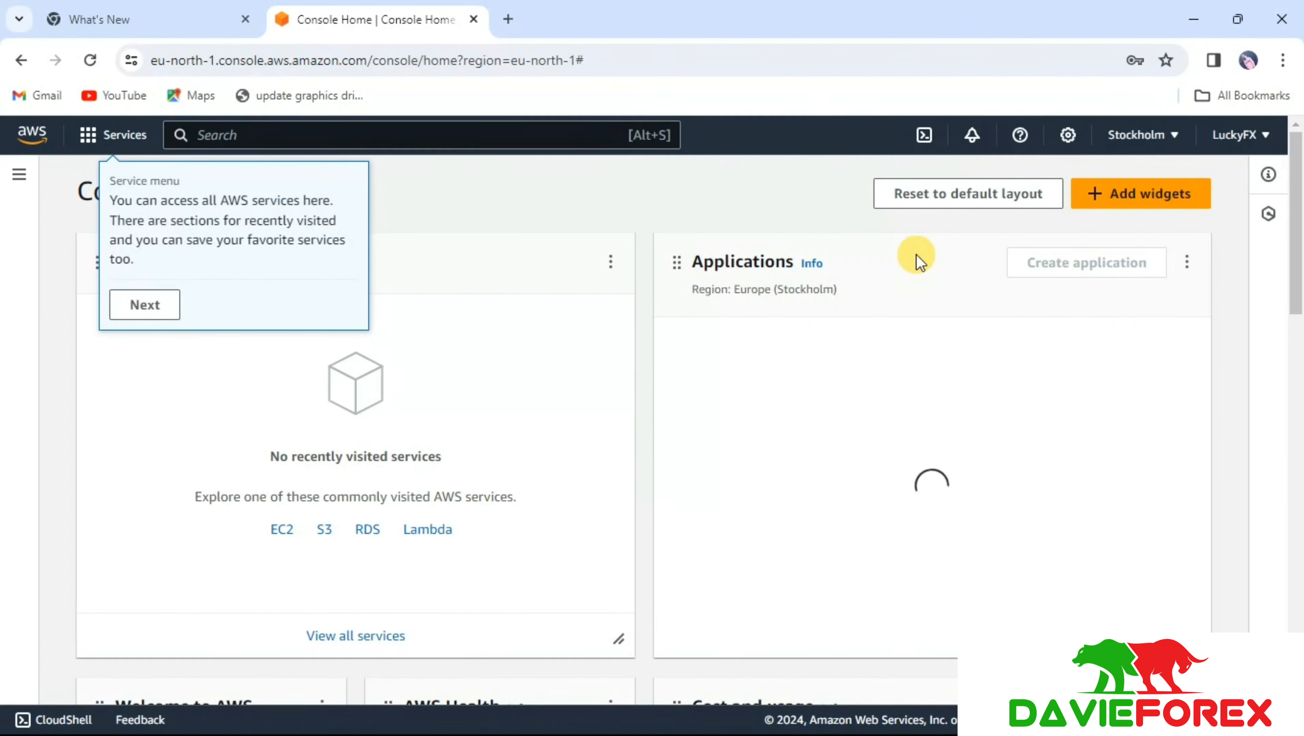
Close the four console welcome-tour tips and search the services bar for EC2
click(153, 303)
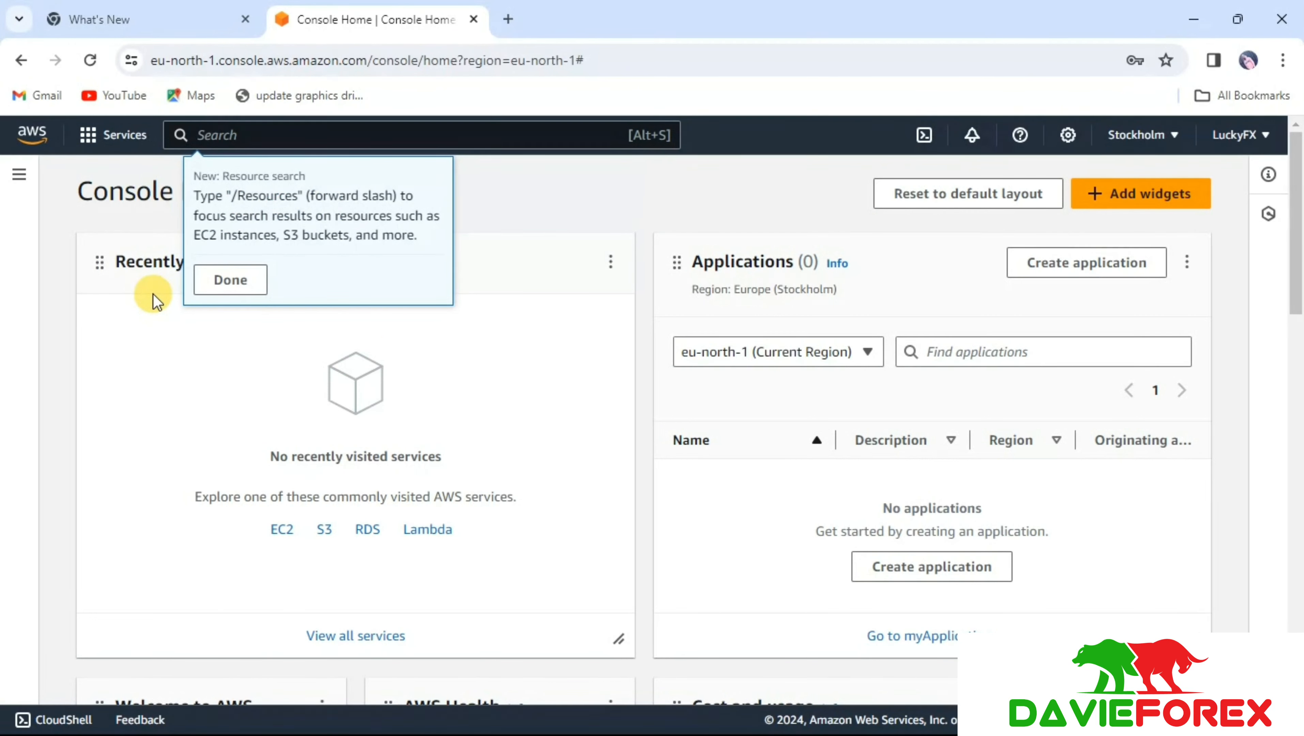
click(226, 280)
click(1004, 292)
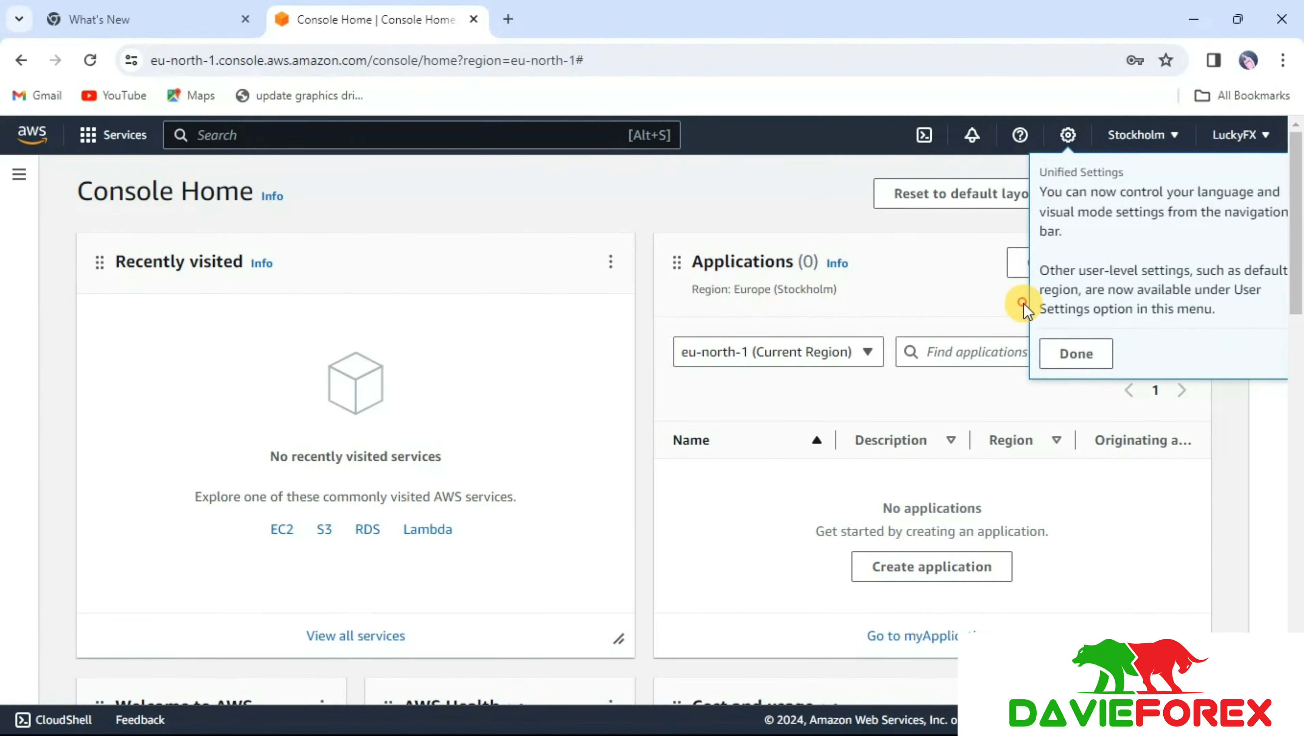
click(1072, 352)
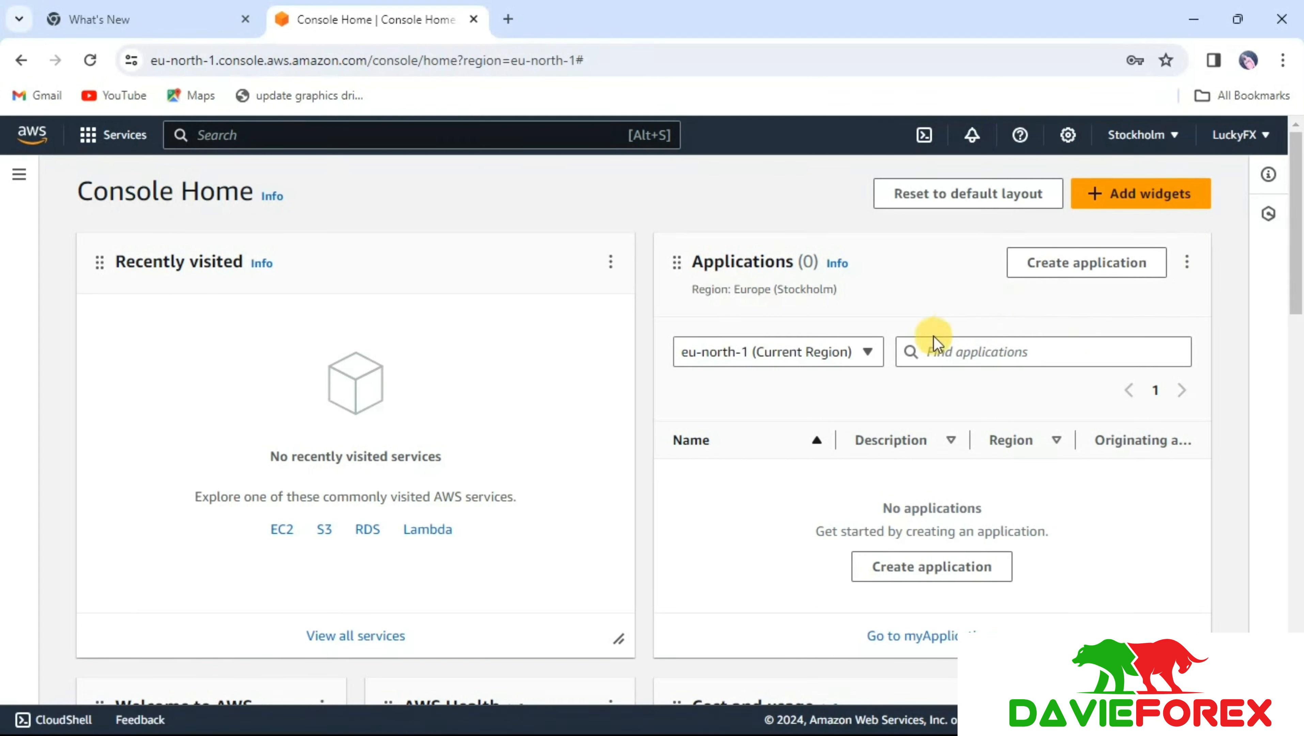
click(357, 133)
text(E)
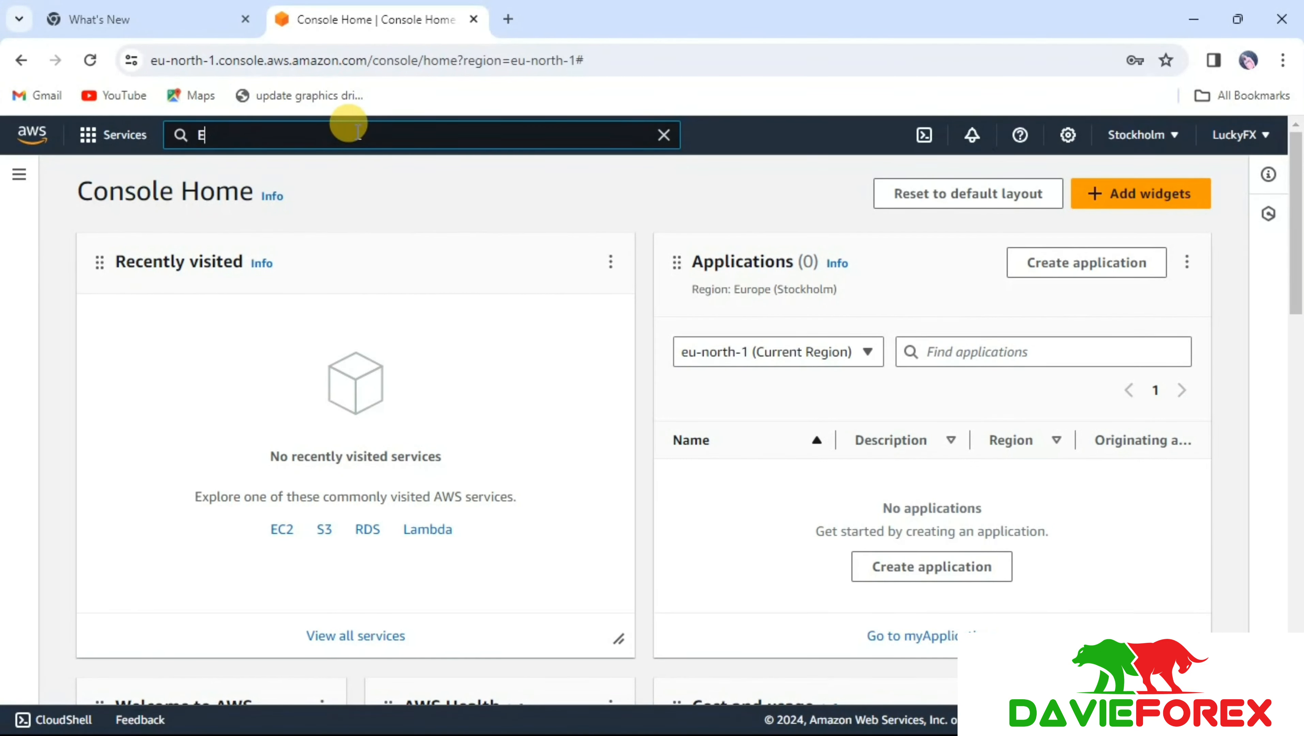
text(C)
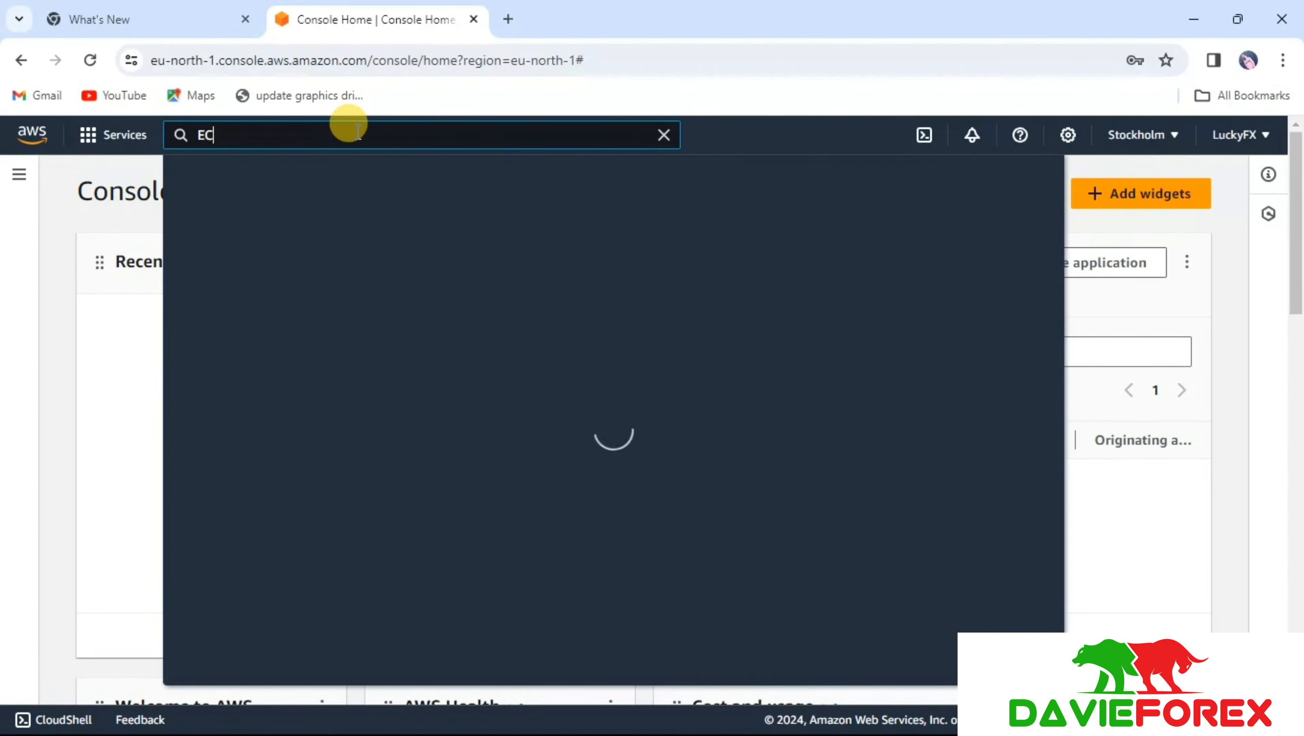
text(2)
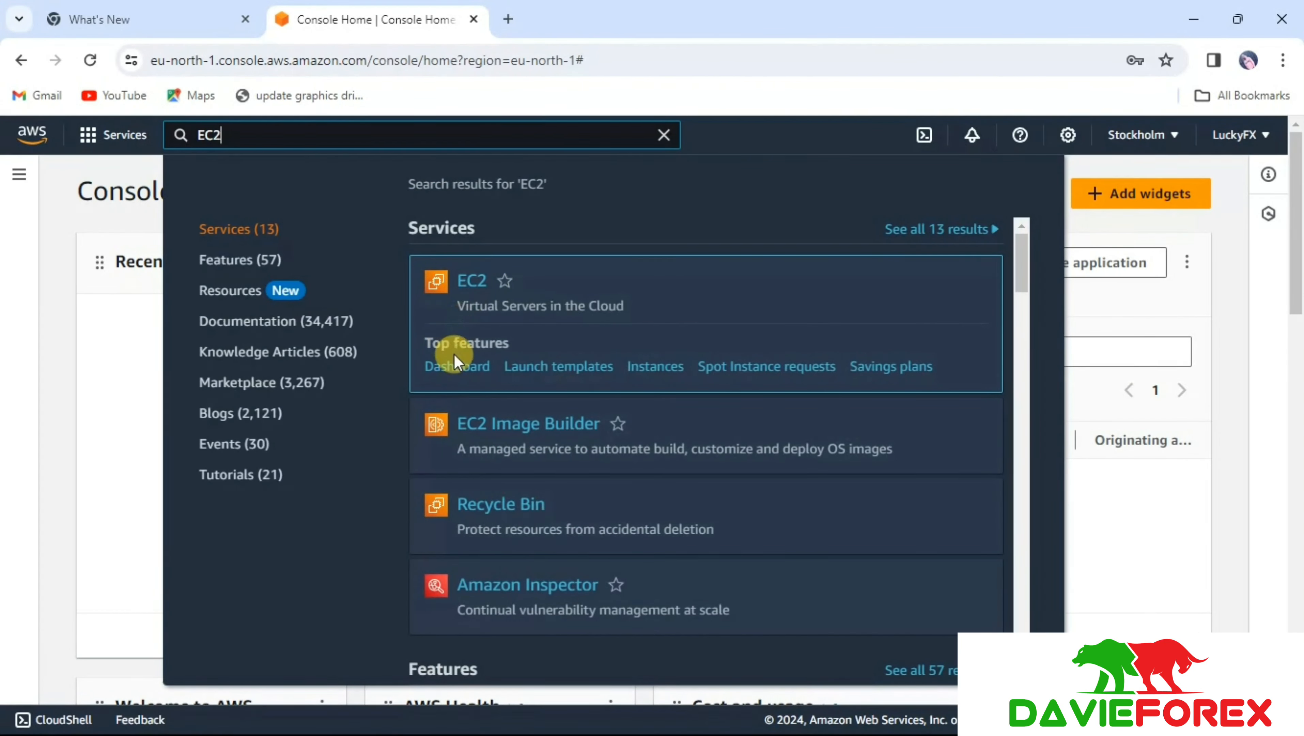
Go to the EC2 Dashboard from the search results and start Launch instance
click(456, 367)
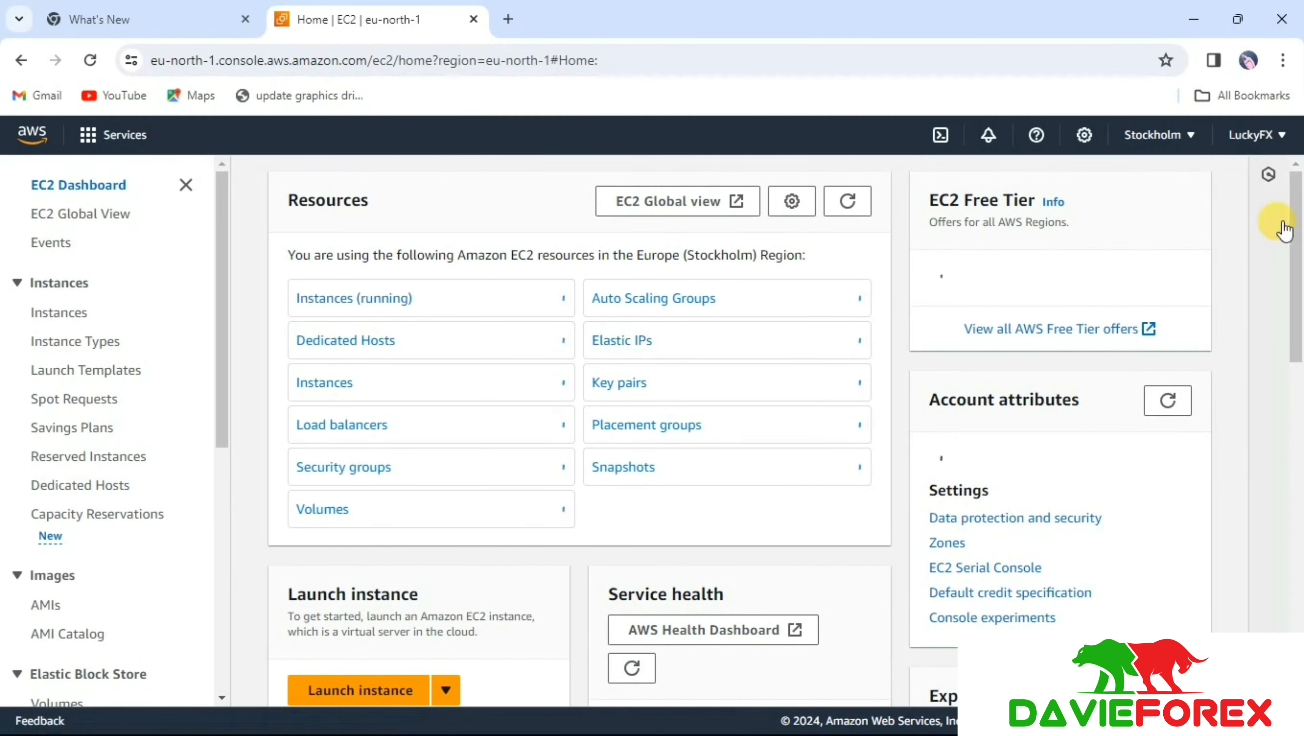
scroll(1296, 236, down, 1)
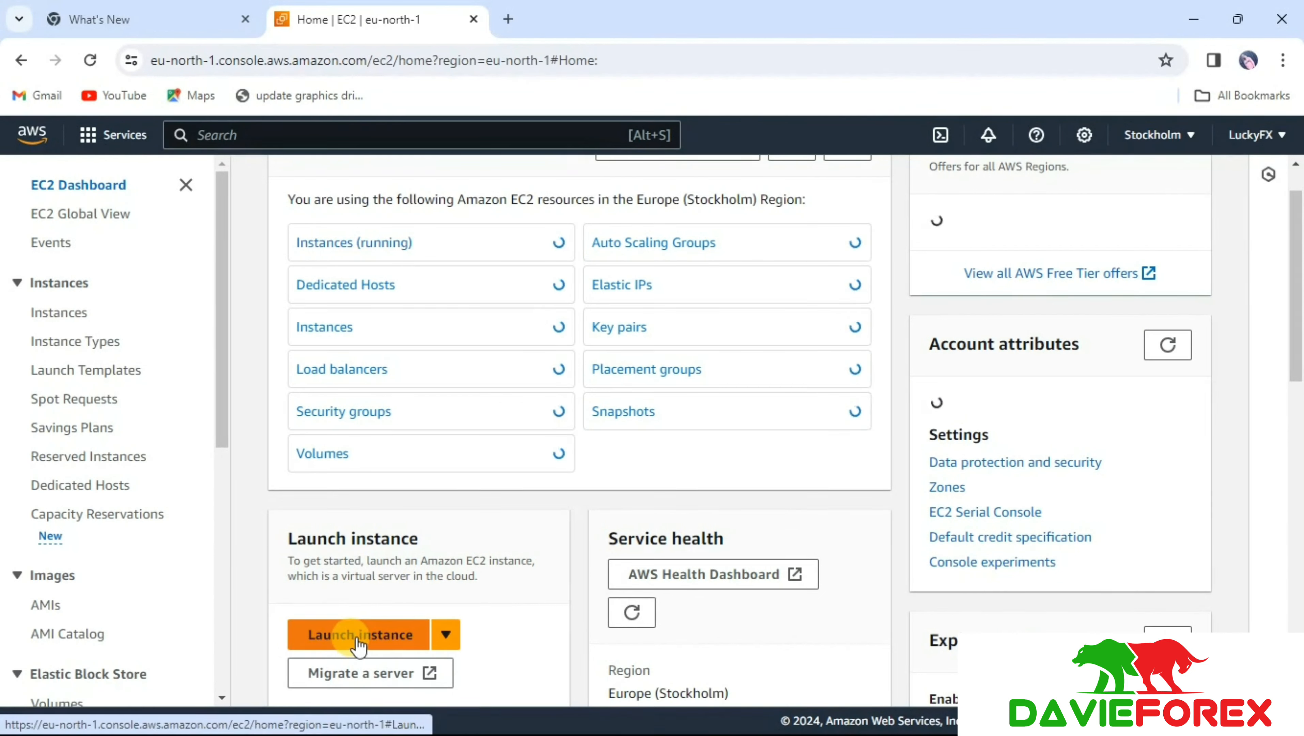
click(358, 639)
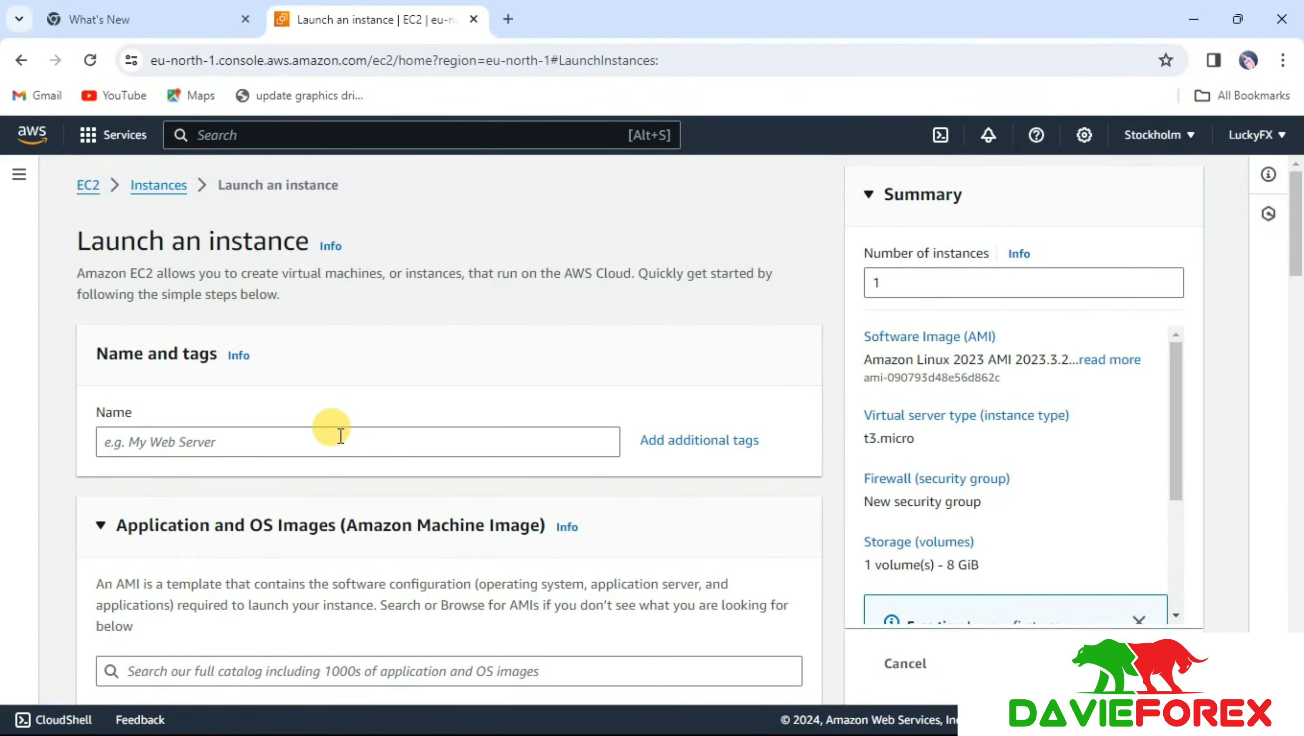
Name the instance RDPONE and enlarge the page, scrolling down toward the AMI section
click(340, 436)
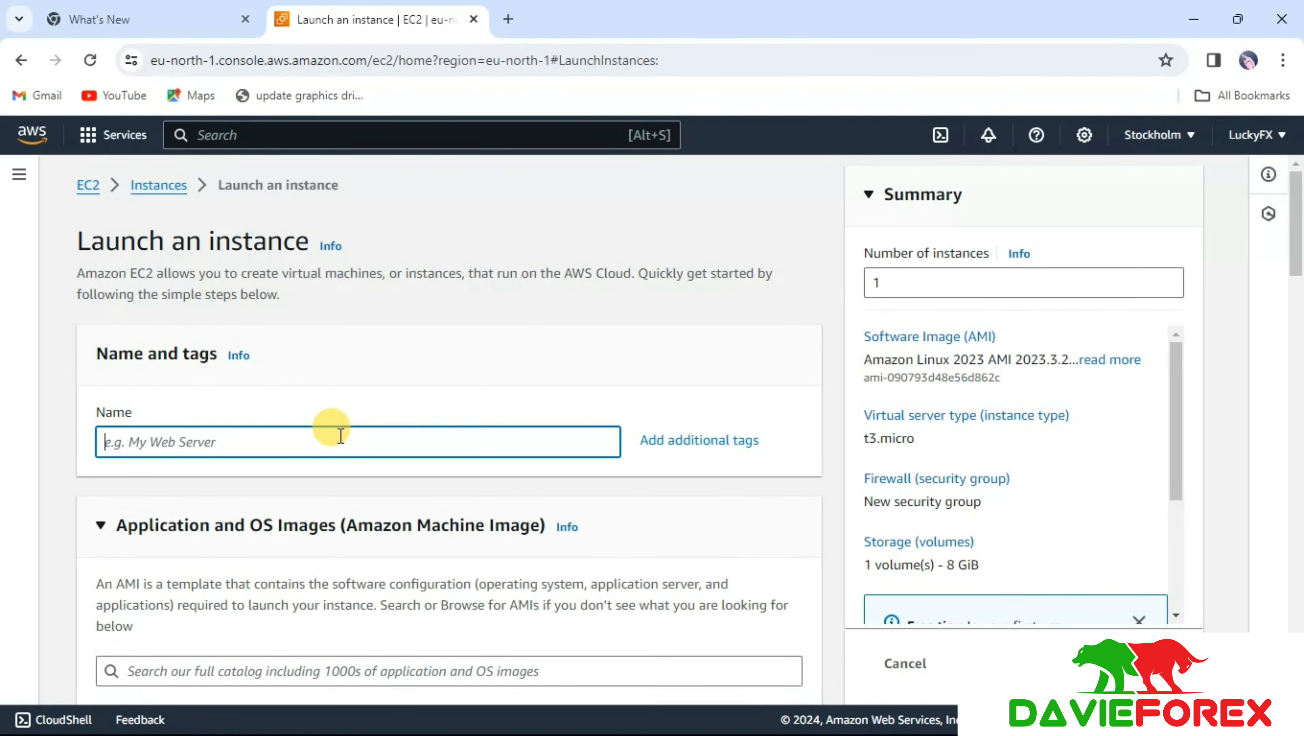
text(RDPONE)
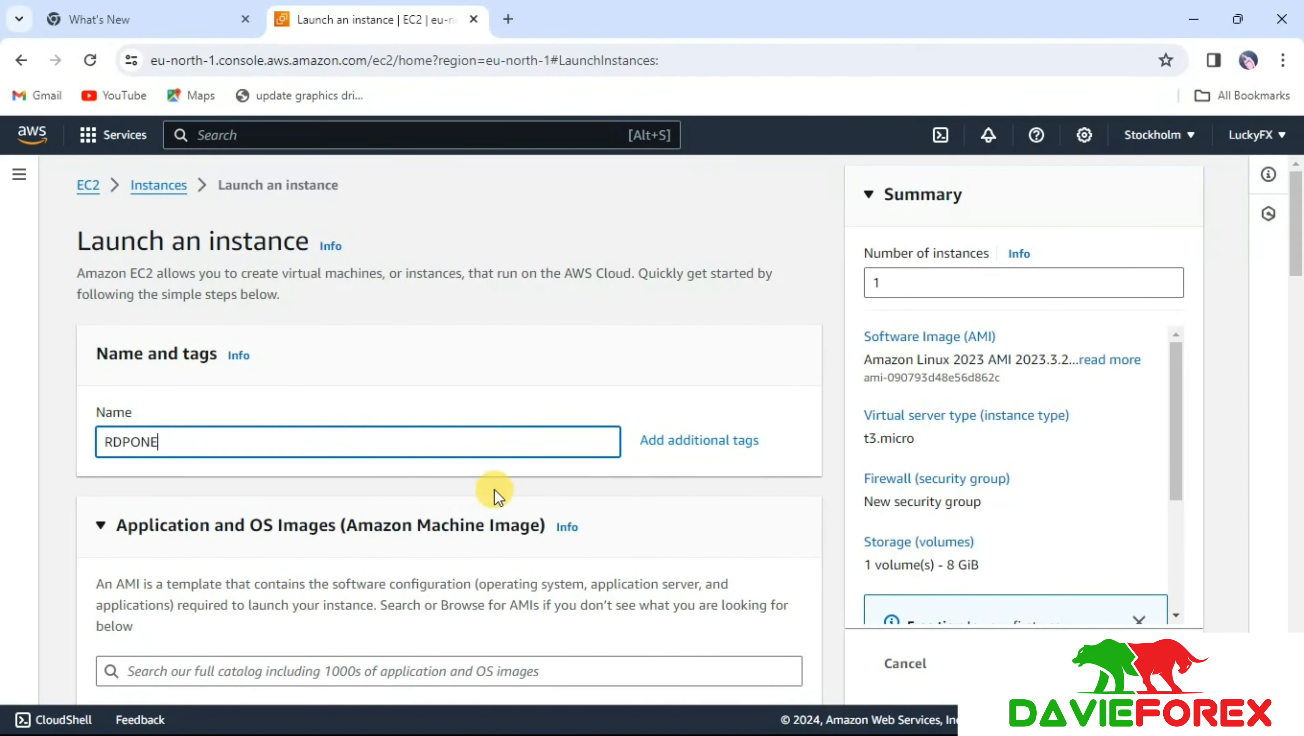
key(ctrl+plus)
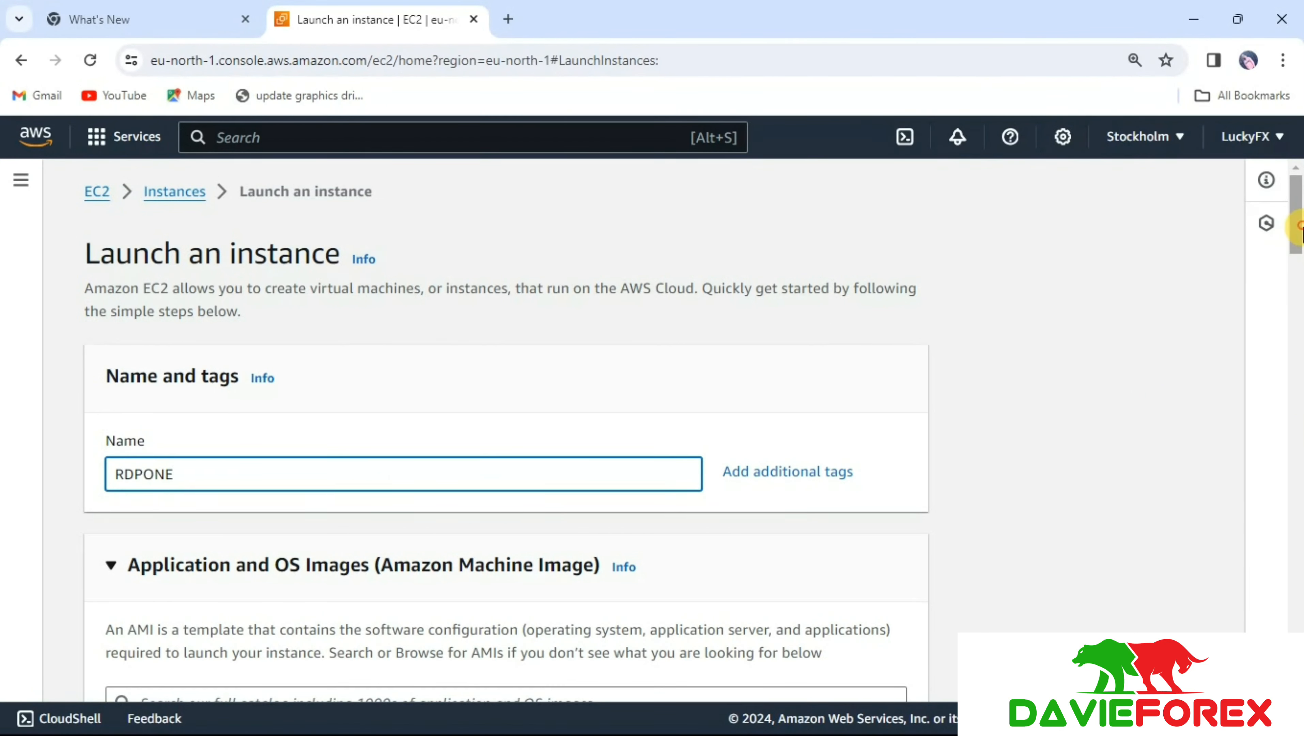
drag(1298, 229, 1300, 268)
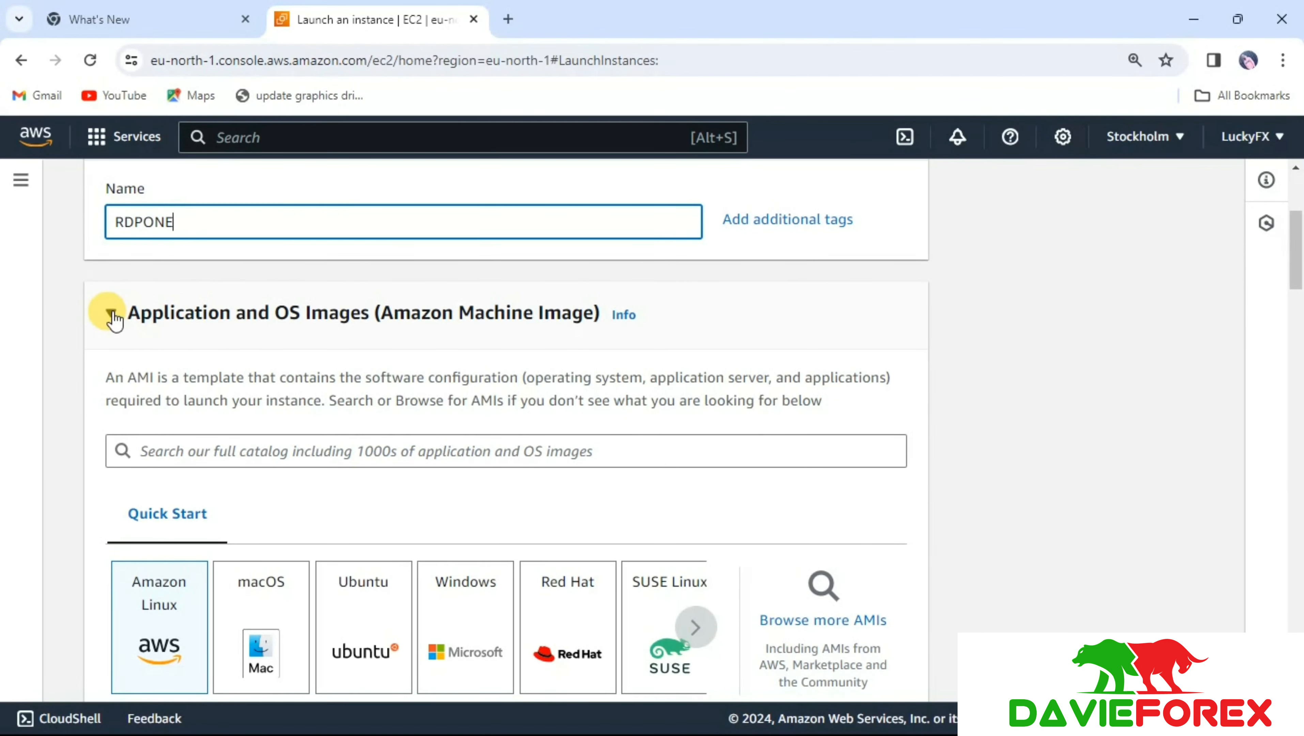
drag(1298, 291, 1298, 319)
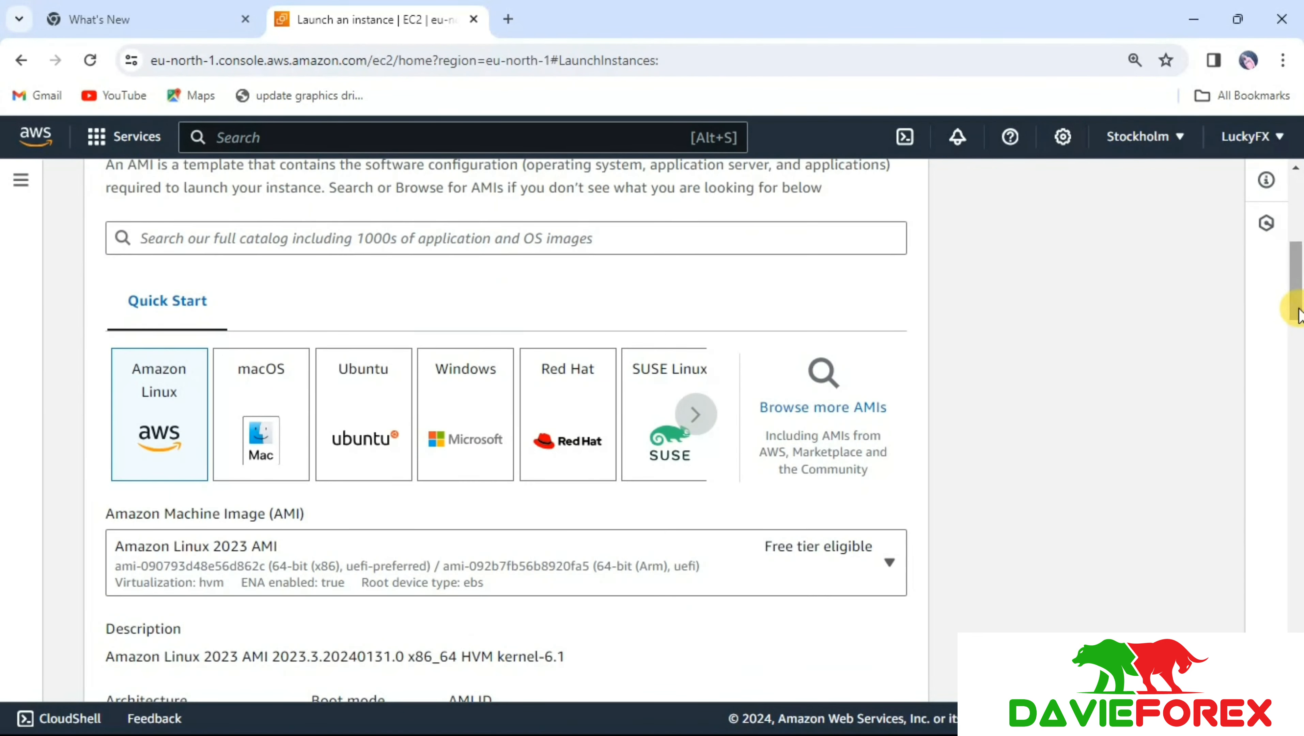
Pick the Windows Quick Start AMI (Windows Server 2022 Base), keeping the t3.micro instance type
click(478, 420)
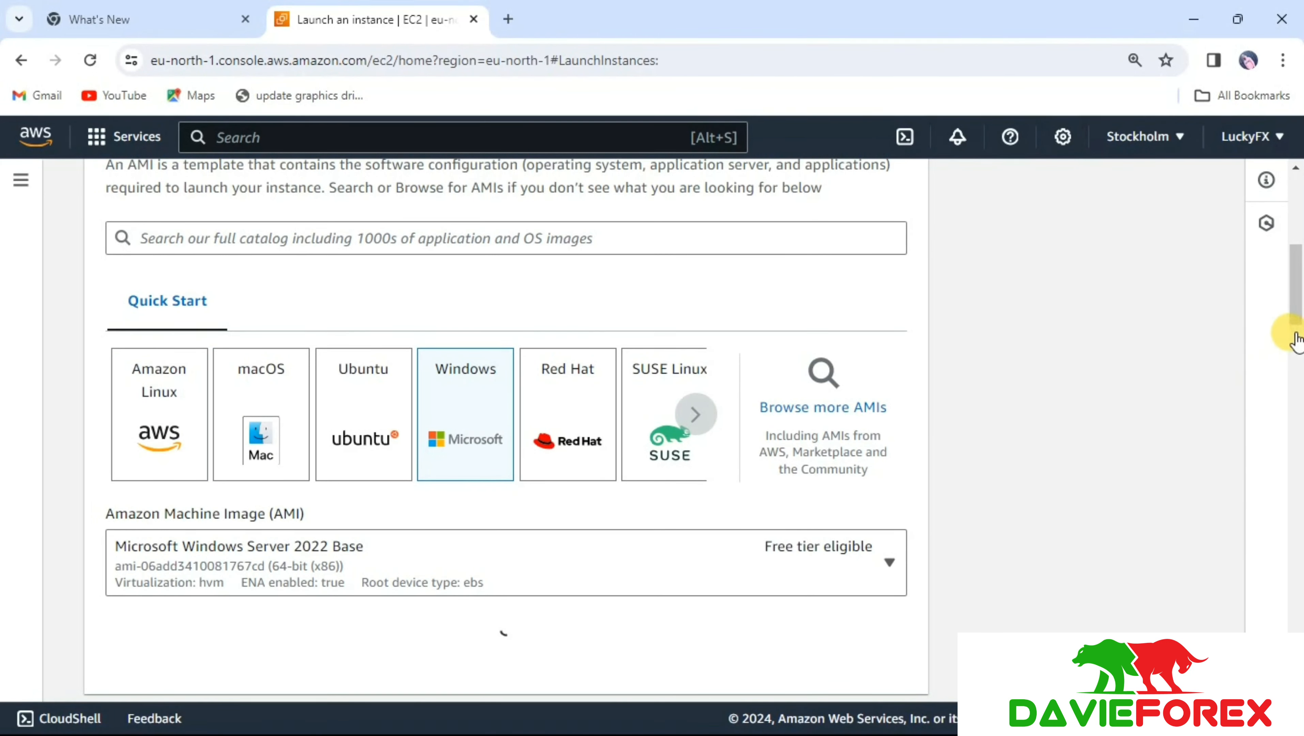
scroll(1295, 314, down, 4)
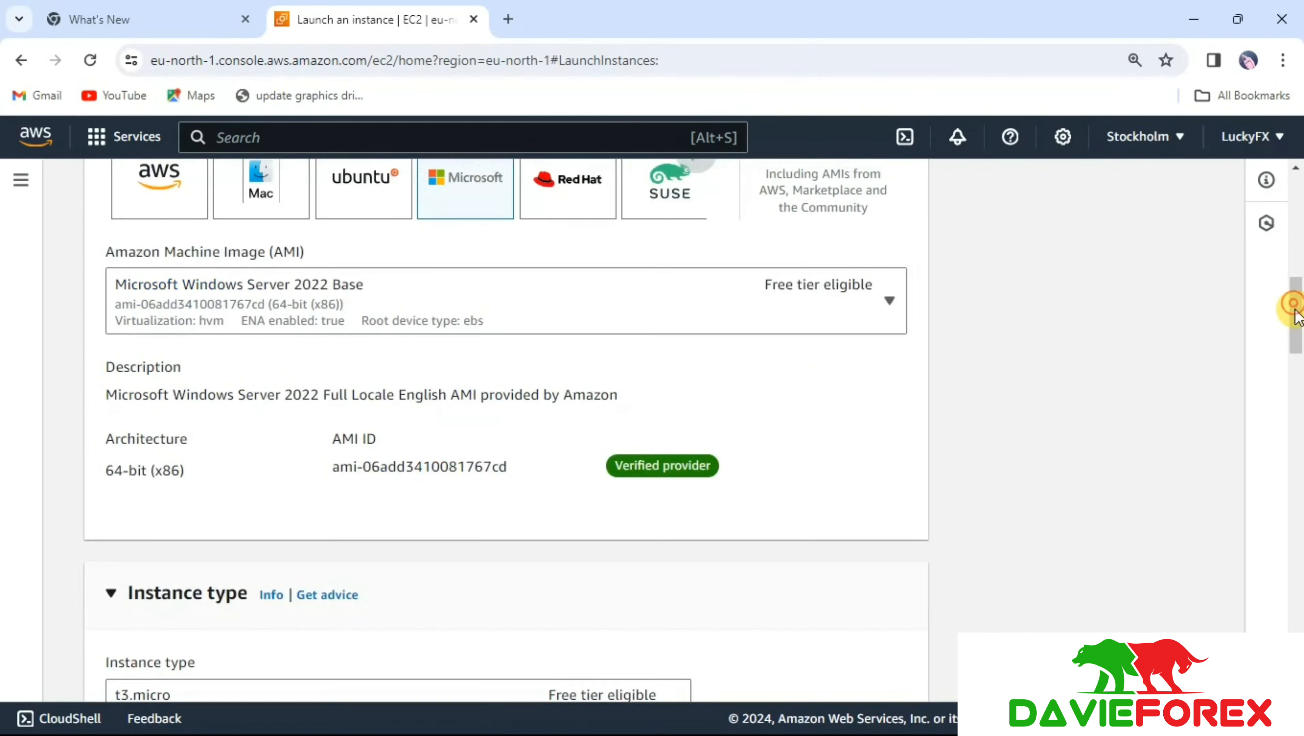
scroll(1293, 283, up, 7)
scroll(1294, 279, down, 6)
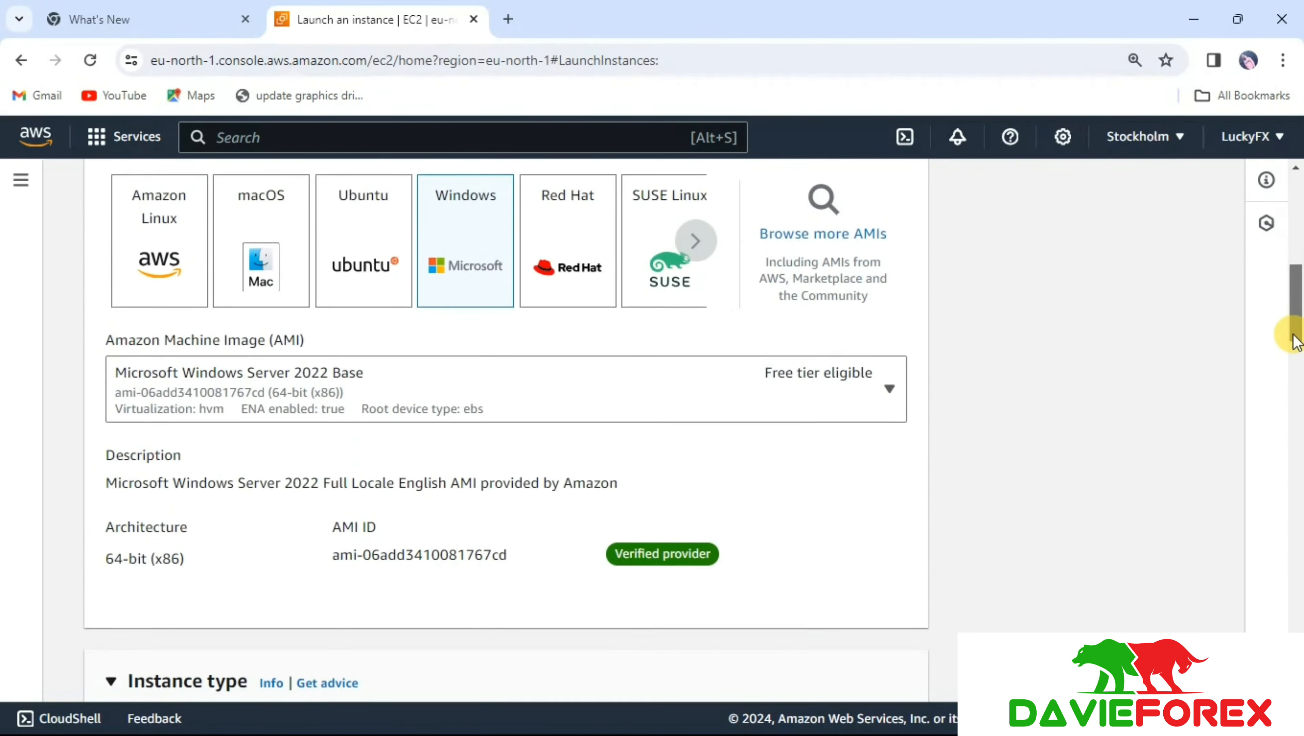
scroll(1293, 337, down, 2)
scroll(1283, 319, up, 4)
scroll(1285, 314, down, 2)
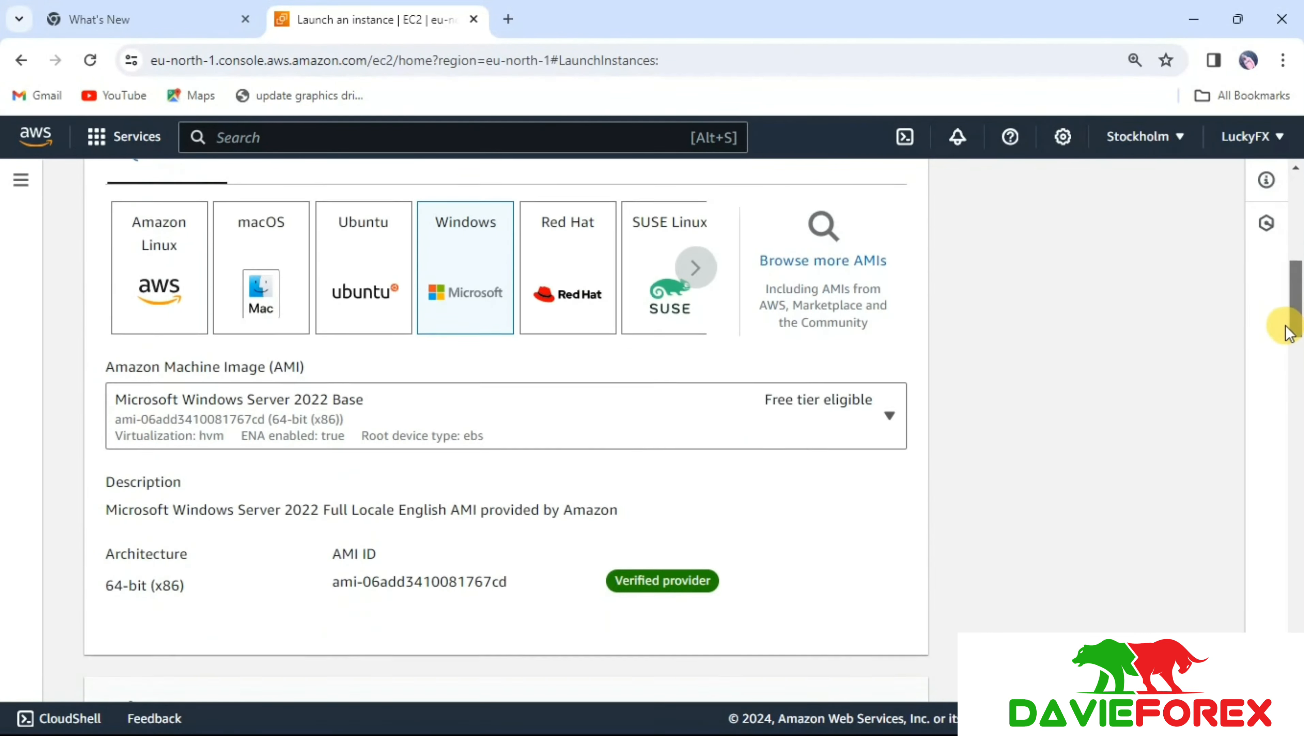
drag(1285, 330, 1294, 356)
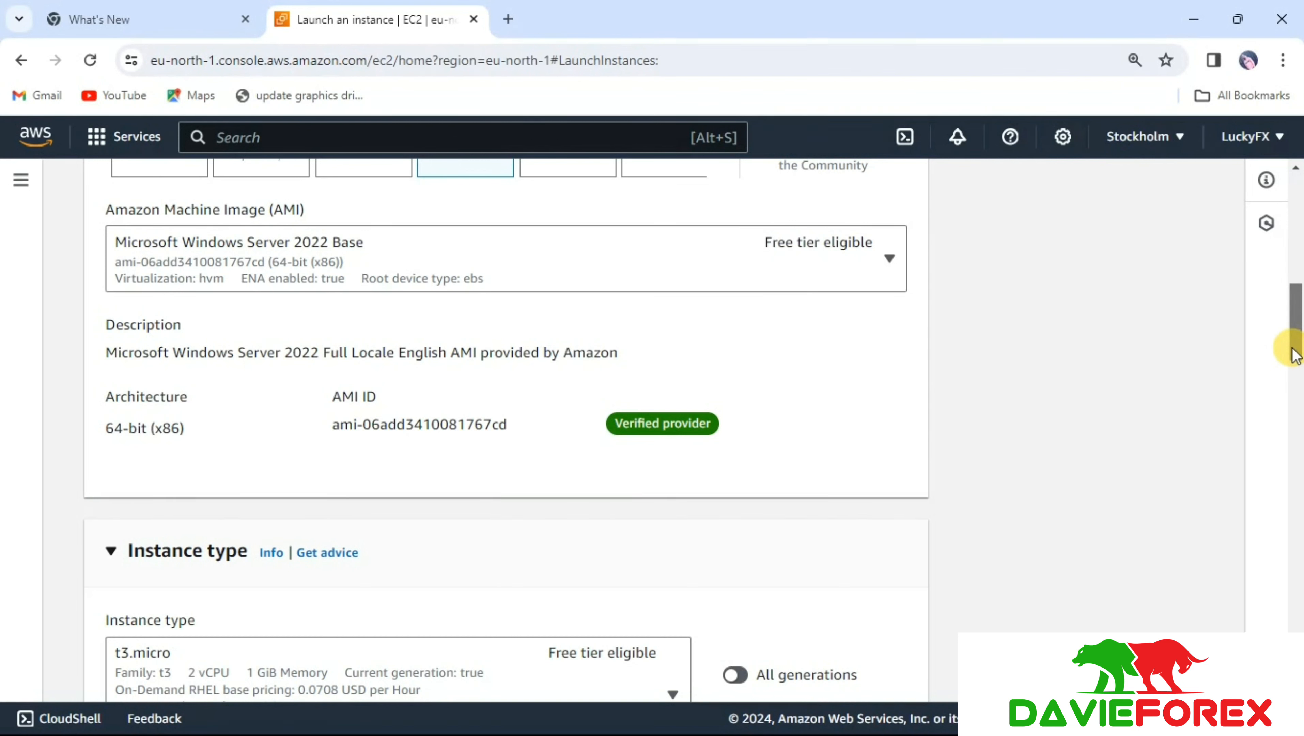
scroll(1114, 335, up, 1)
drag(1301, 324, 1301, 412)
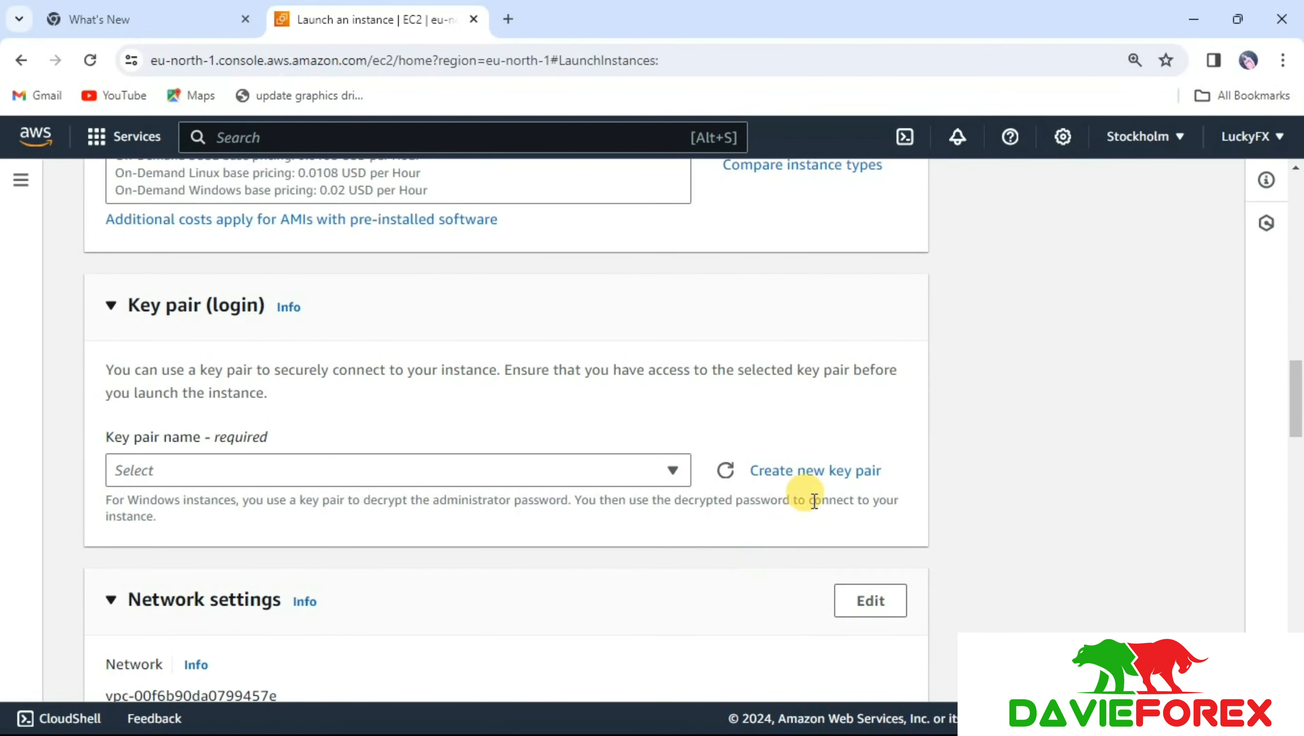
Create and download an RSA .pem key pair named RDPONE, then dismiss the Nox update popup
click(788, 471)
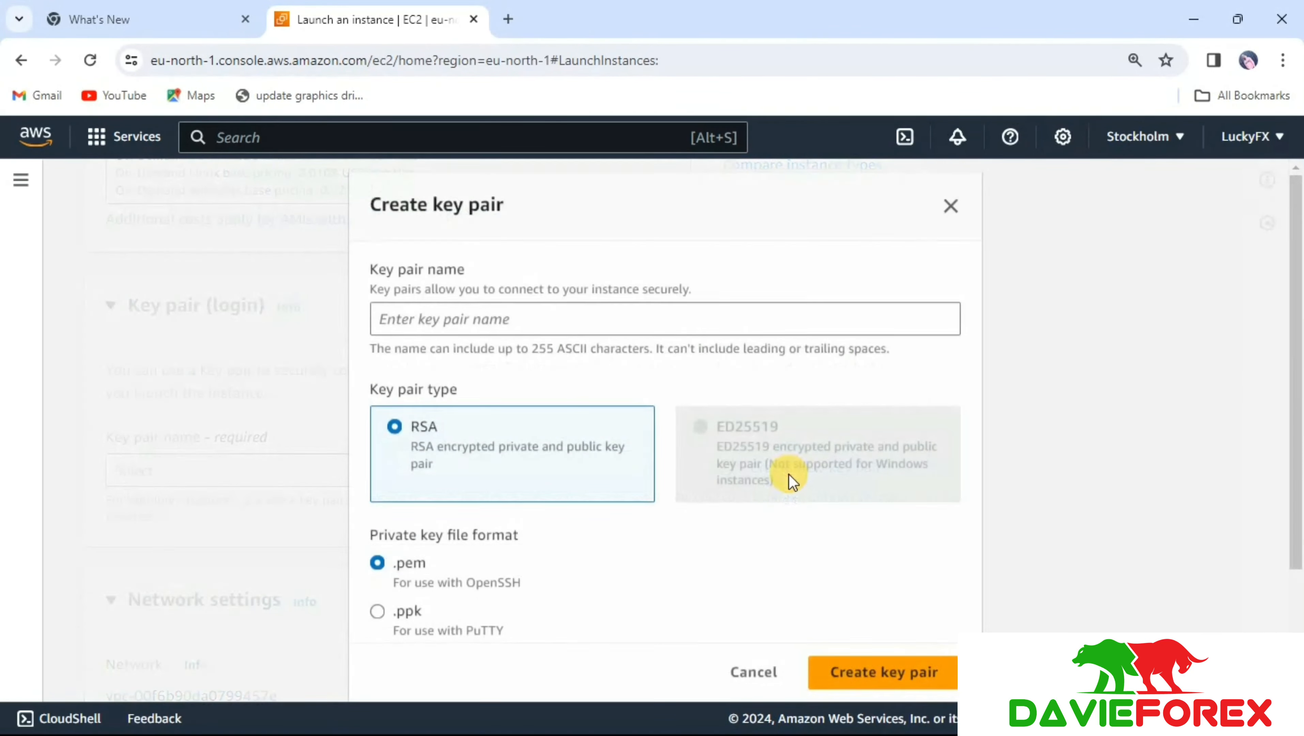
click(560, 321)
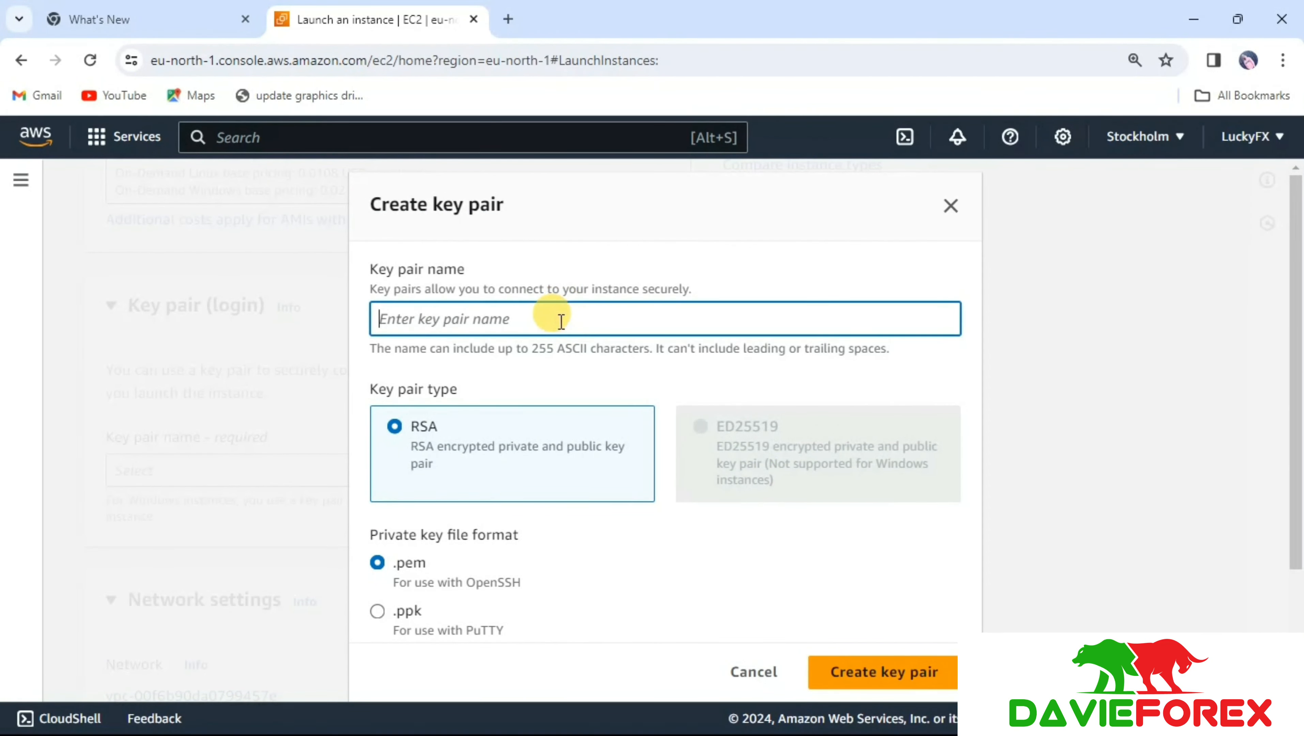
text(RDPONE)
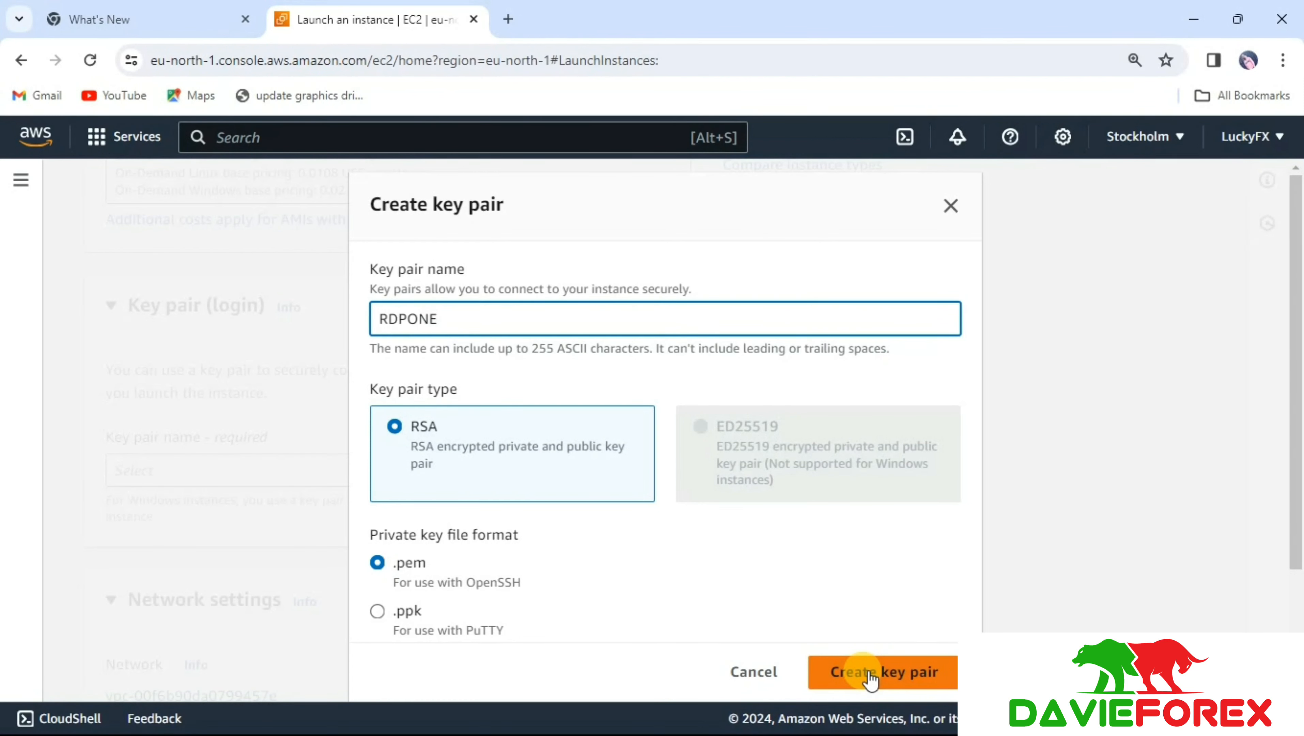
click(909, 679)
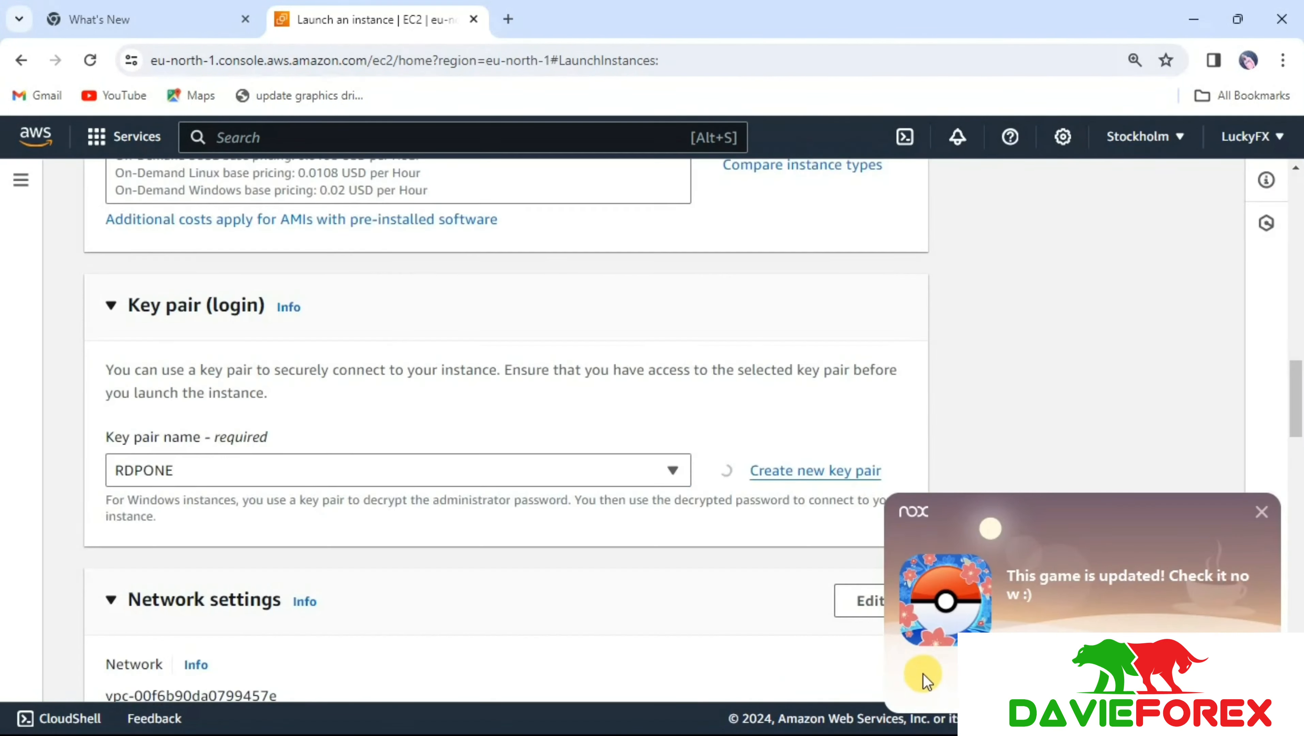
click(1260, 513)
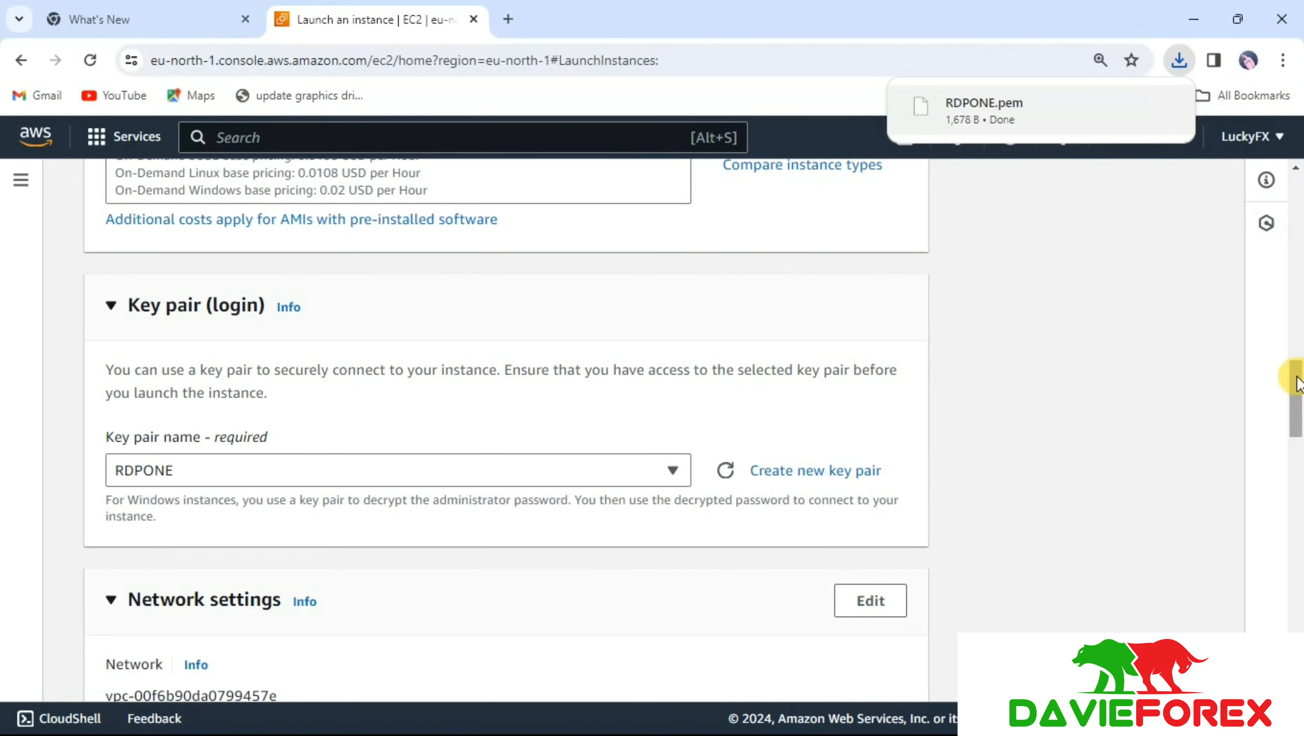
Tick Allow HTTP traffic from the internet in Network settings and launch the instance
scroll(1296, 384, down, 4)
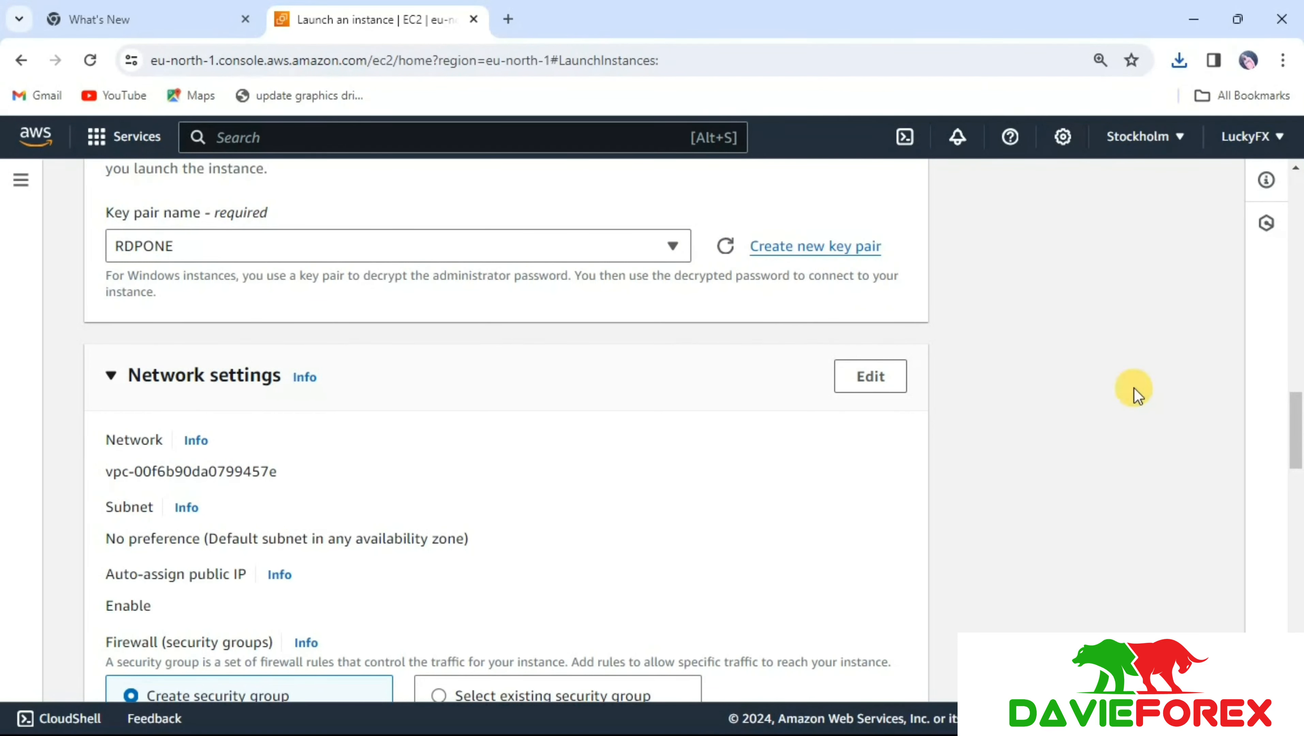
scroll(1296, 407, down, 9)
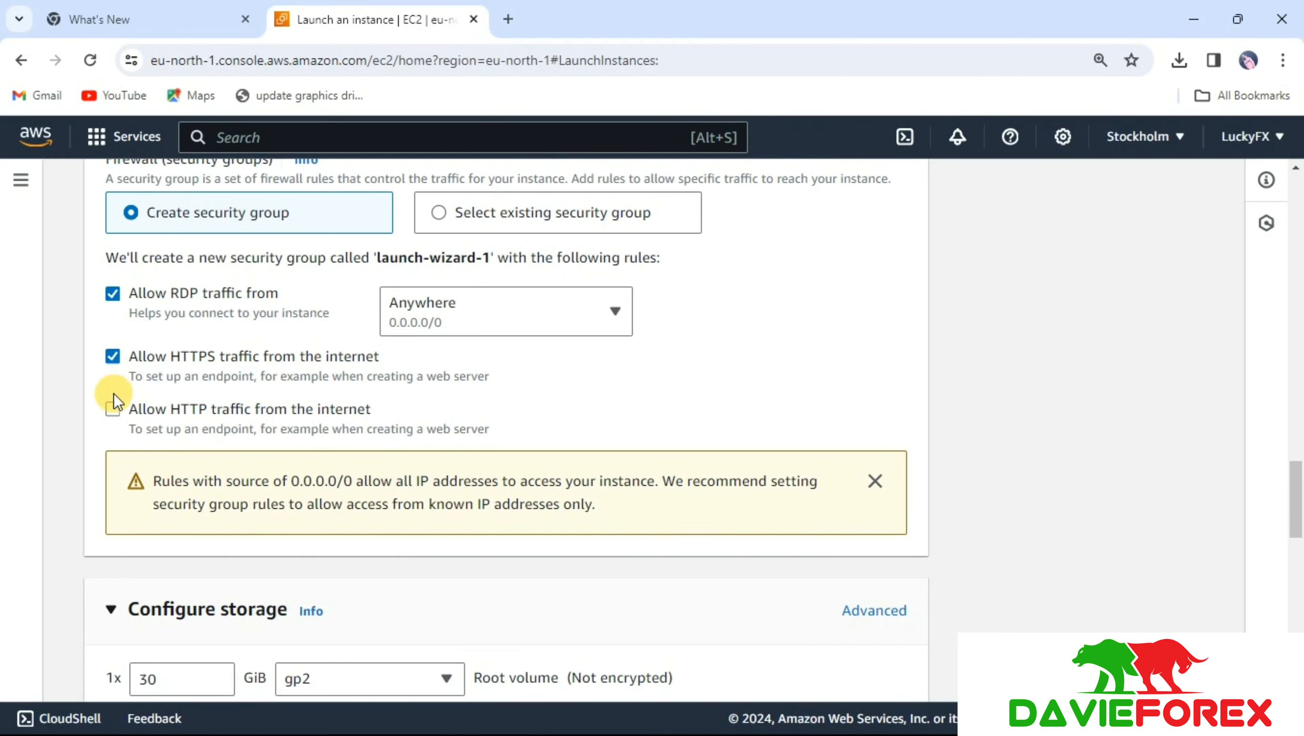
click(114, 409)
scroll(405, 376, up, 1)
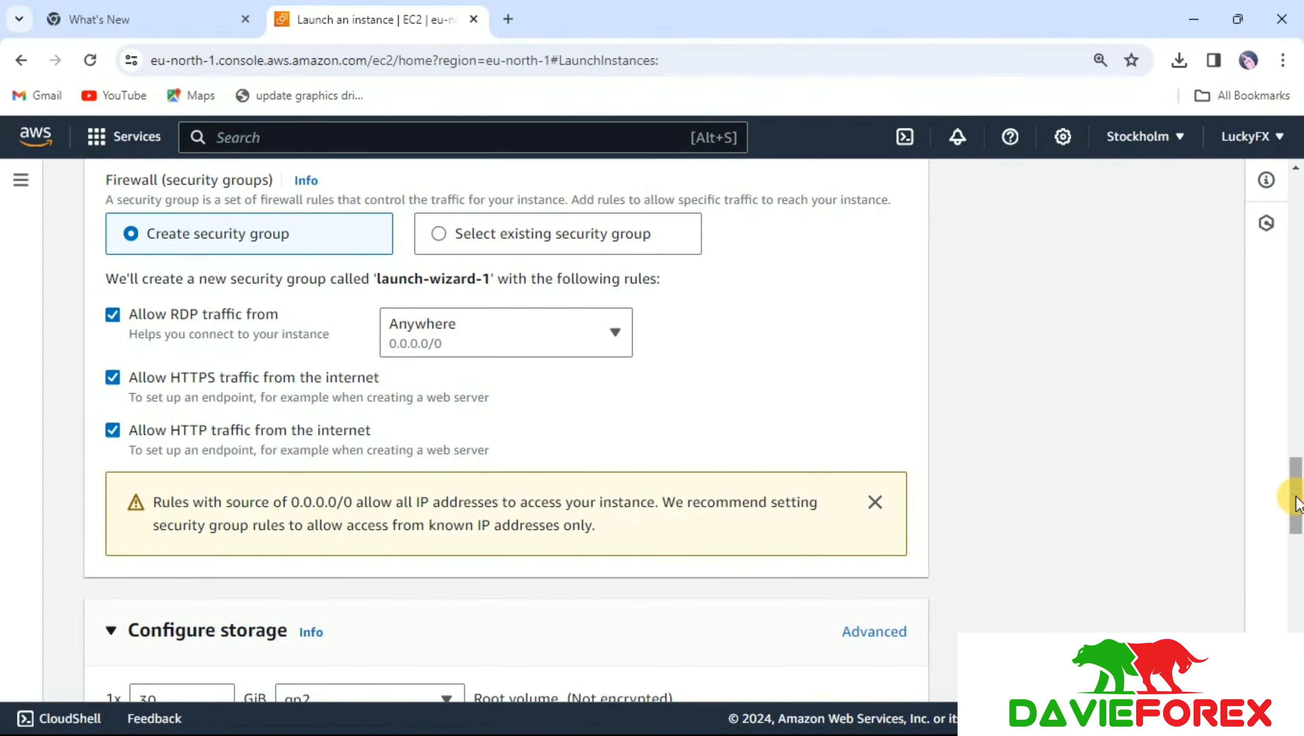
scroll(1297, 518, down, 2)
drag(1298, 518, 1298, 628)
click(881, 612)
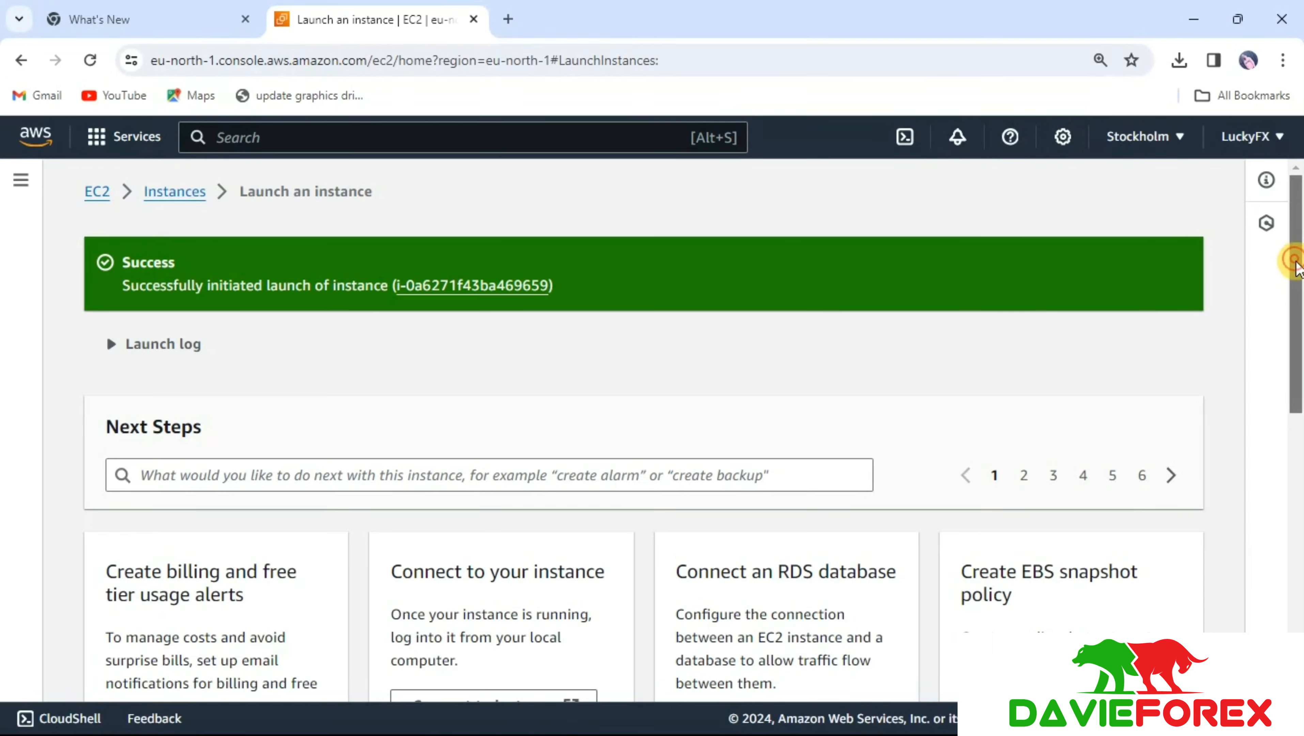
From the Instances list, select the RDPONE instance and open its Connect page
scroll(1294, 267, down, 5)
scroll(1290, 269, up, 5)
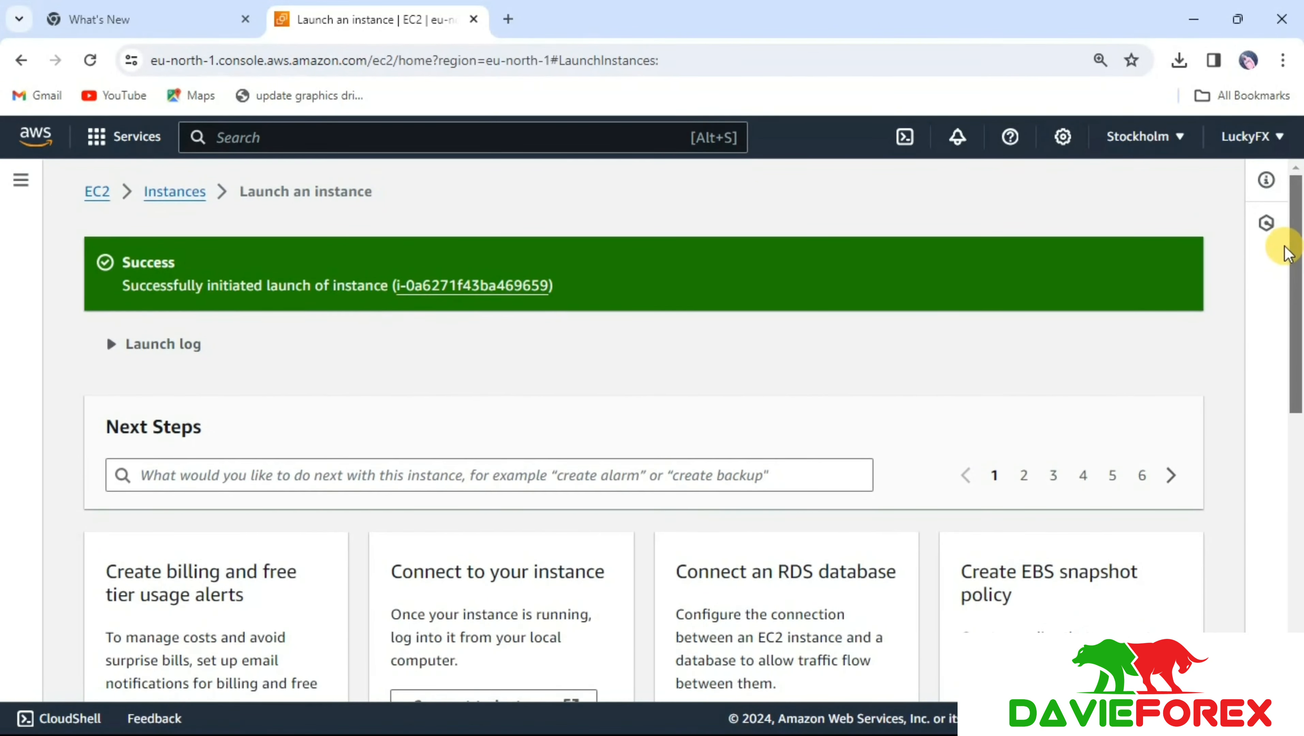
click(210, 206)
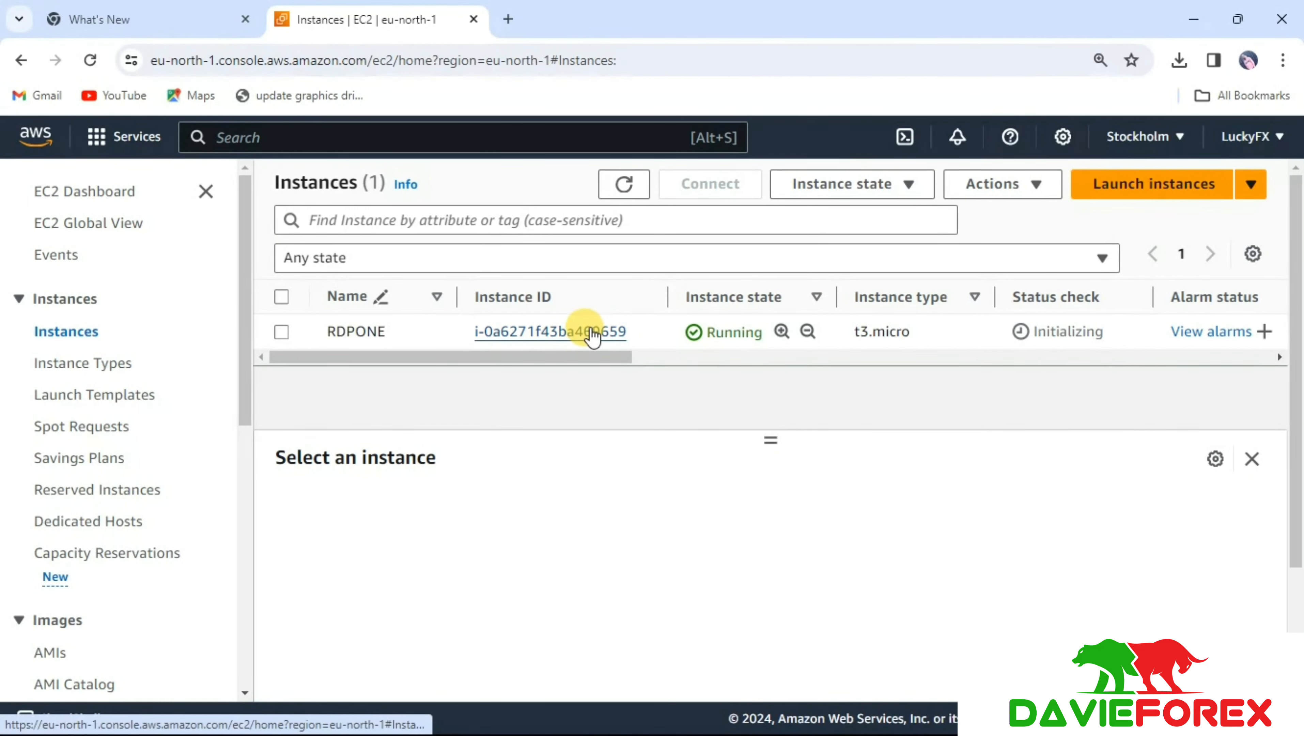
click(282, 332)
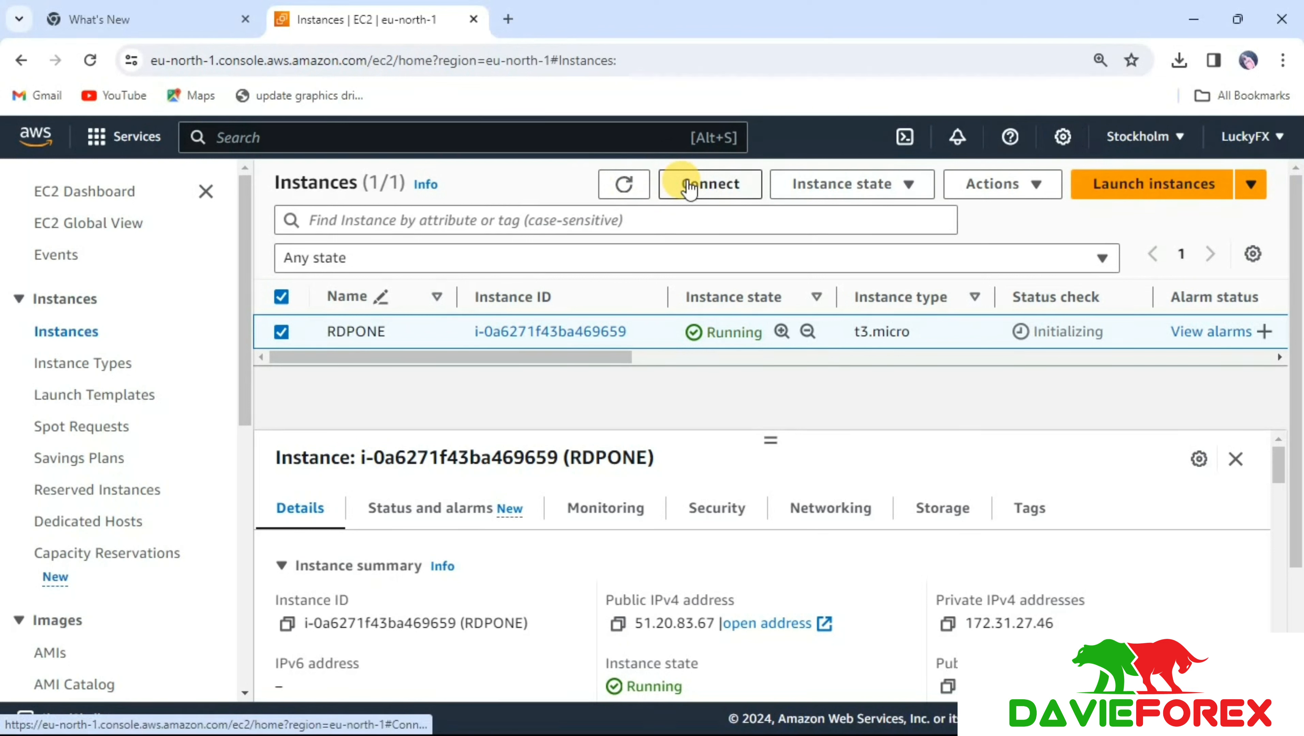
click(689, 187)
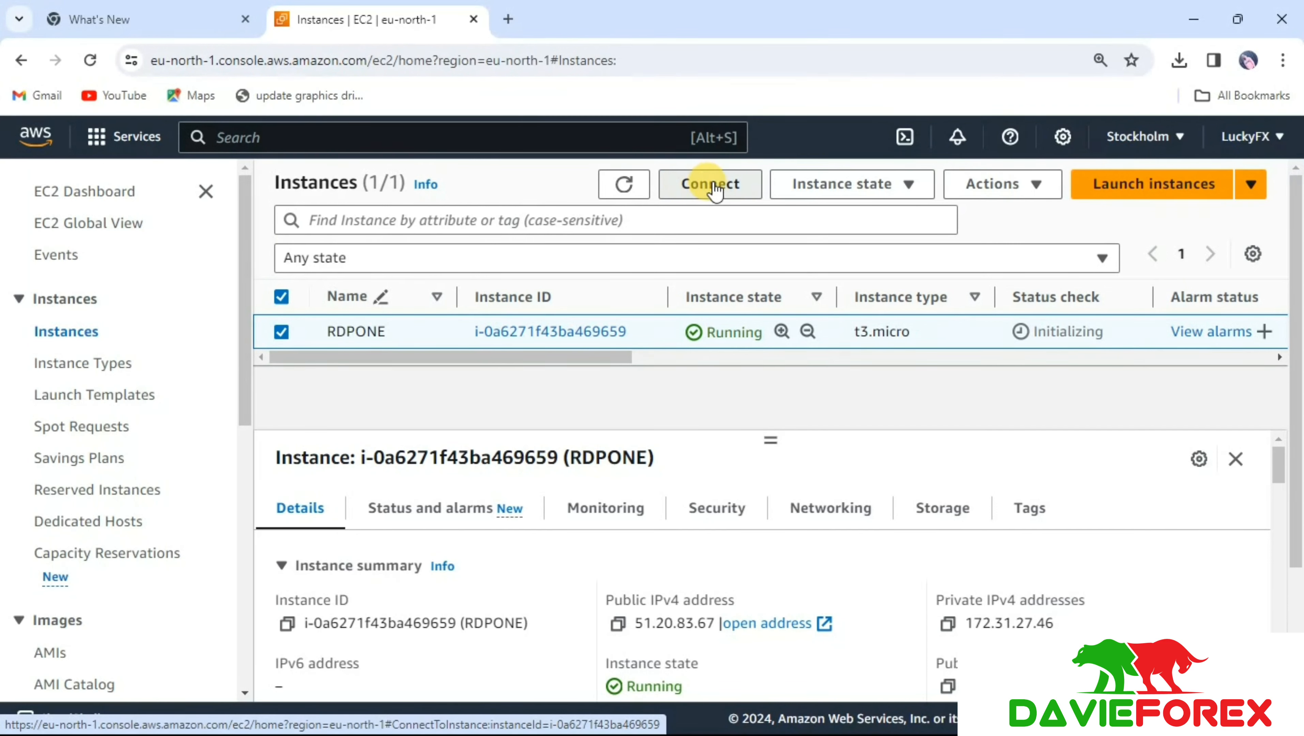
click(689, 186)
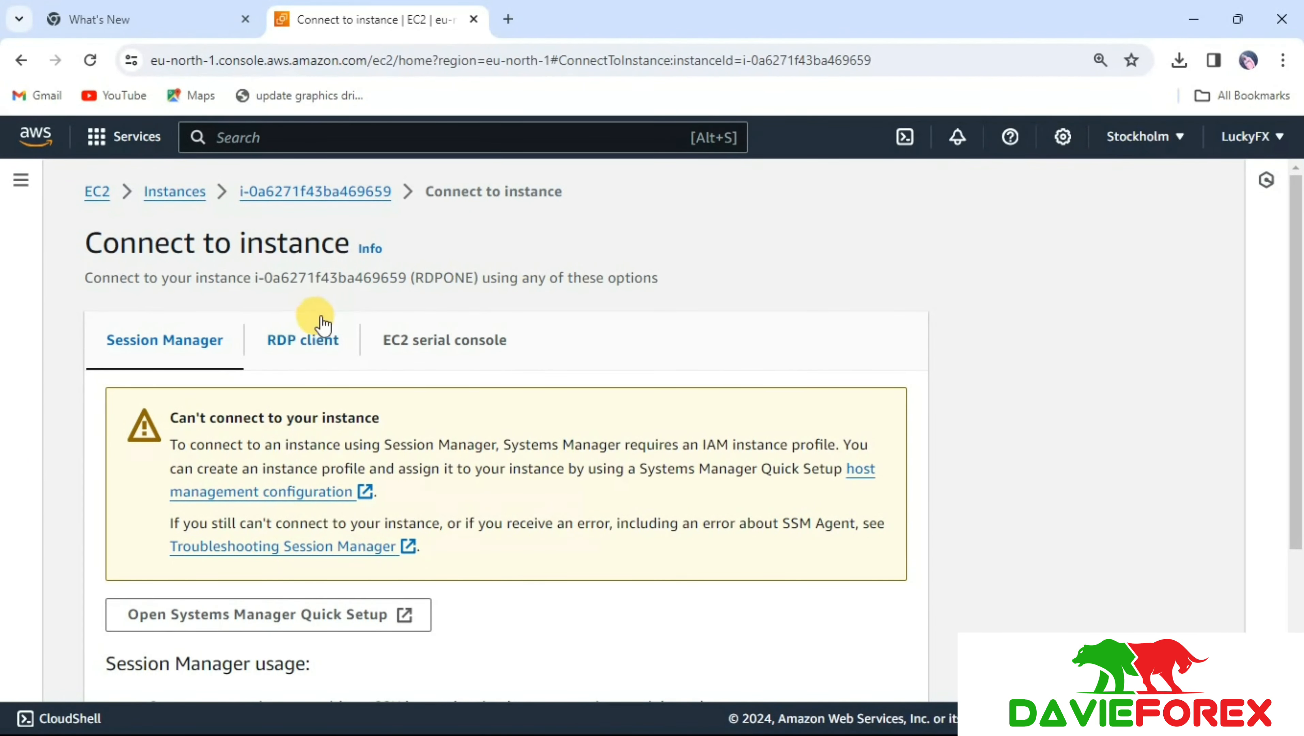
On the RDP client tab, copy RDPONE's Public DNS address; the username is Administrator
click(297, 336)
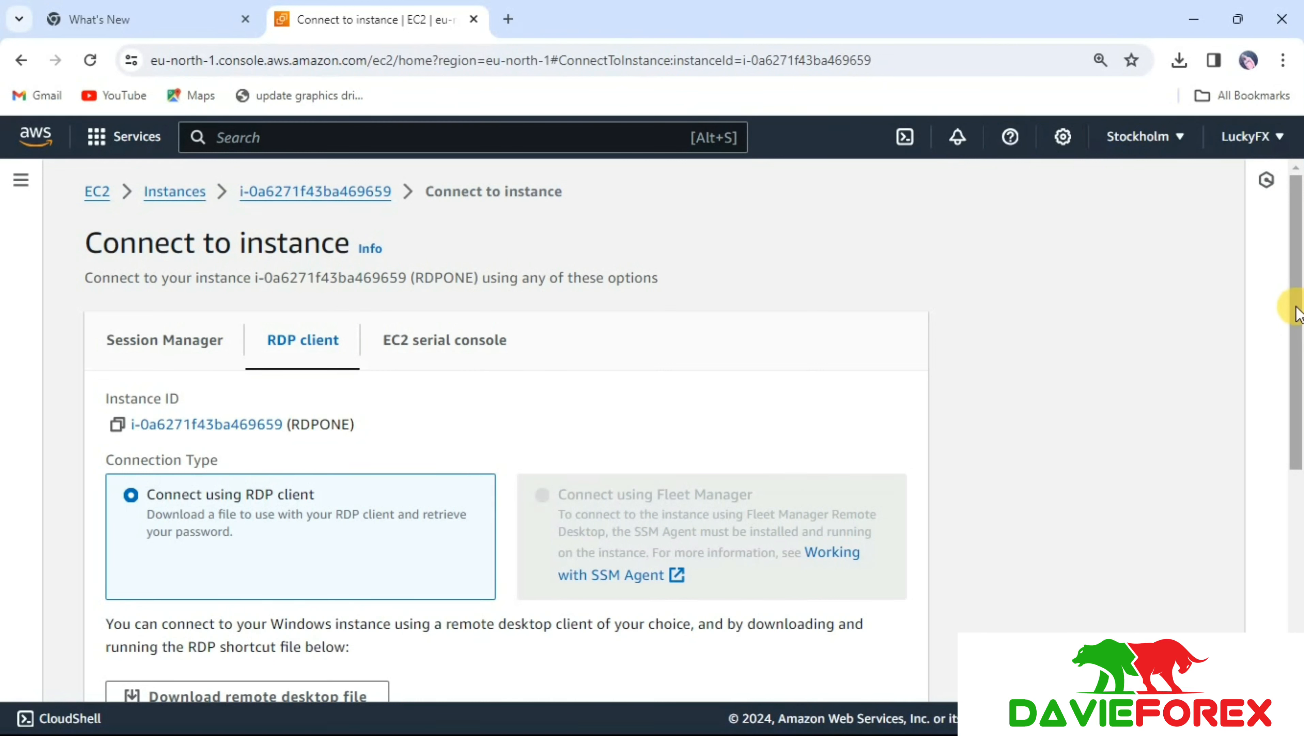
drag(1295, 312, 1298, 481)
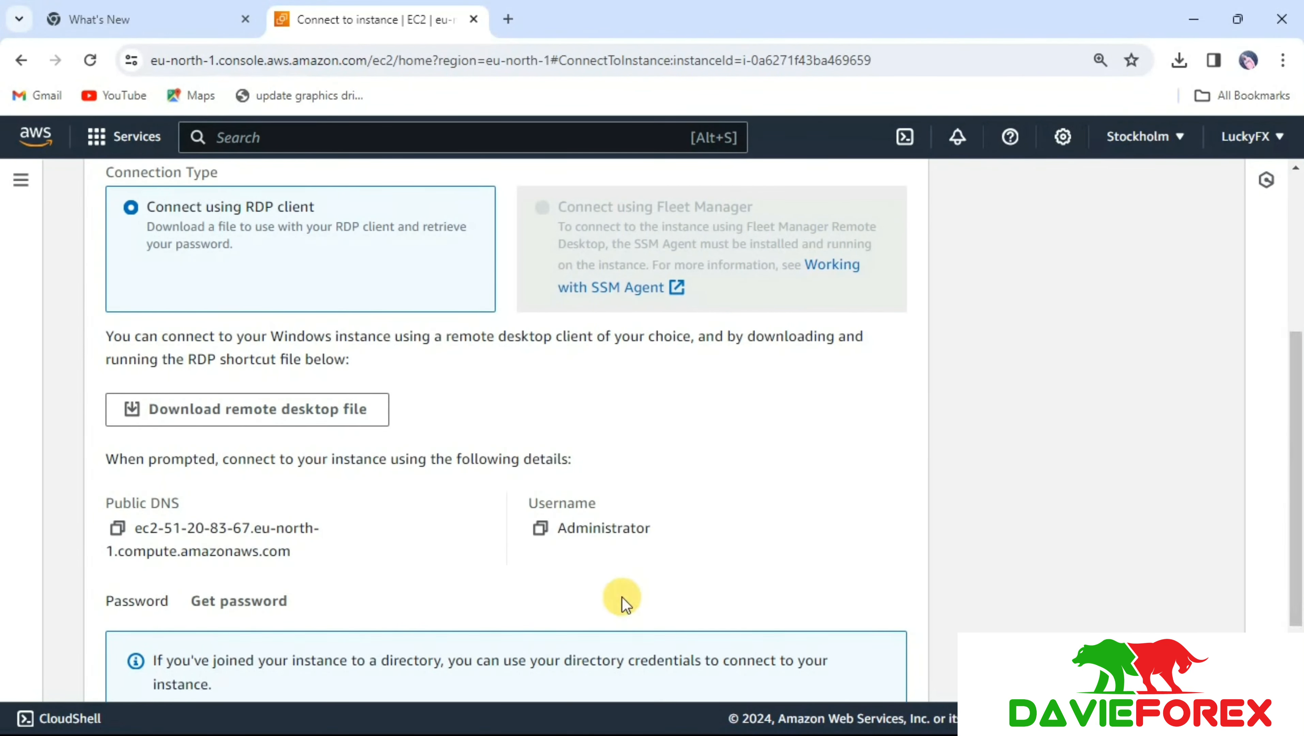
click(119, 528)
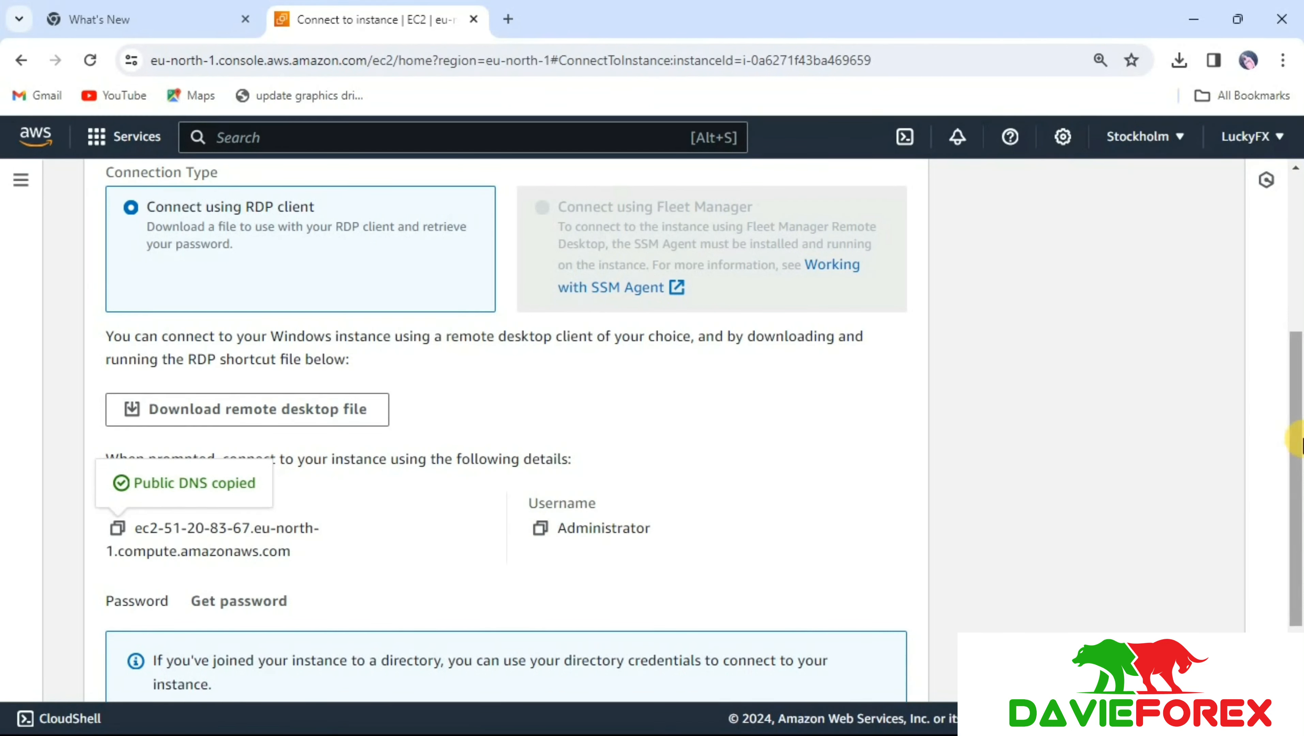
scroll(1297, 438, down, 1)
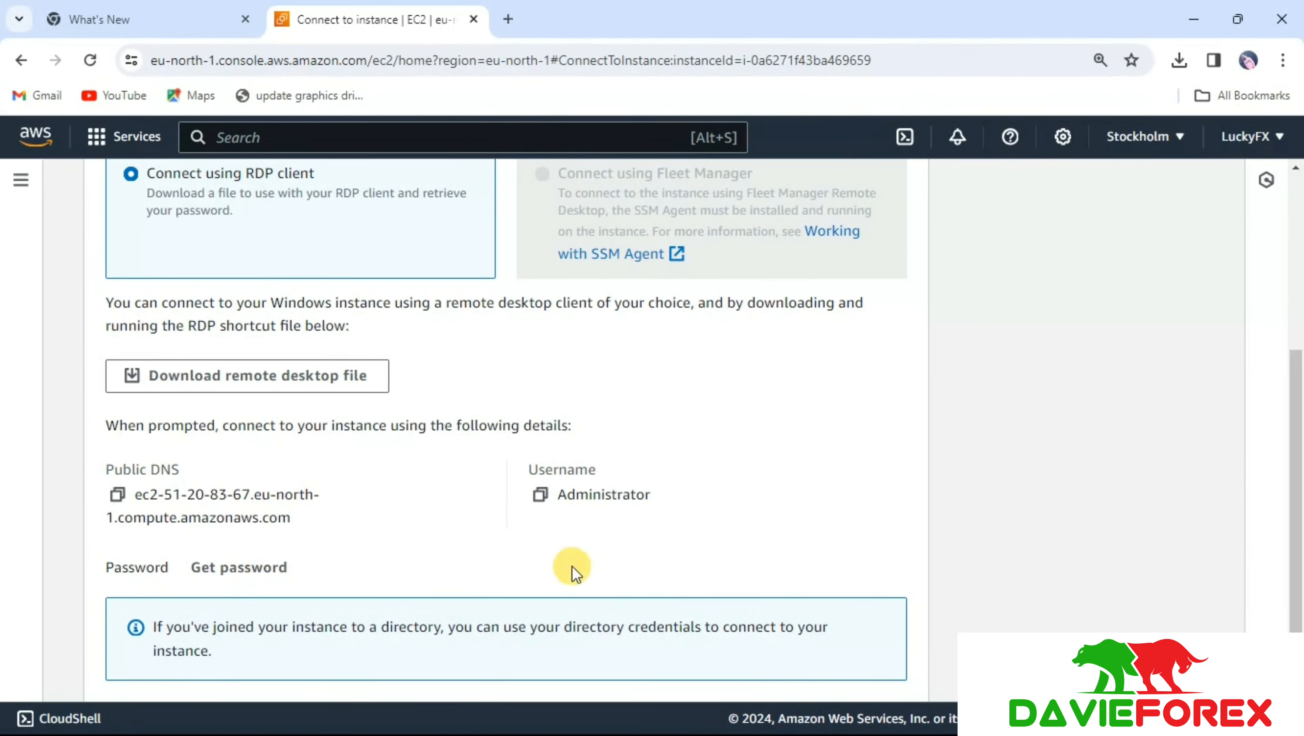
Upload Downloads/RDPONE.pem under Get password and decrypt the Administrator password
click(252, 565)
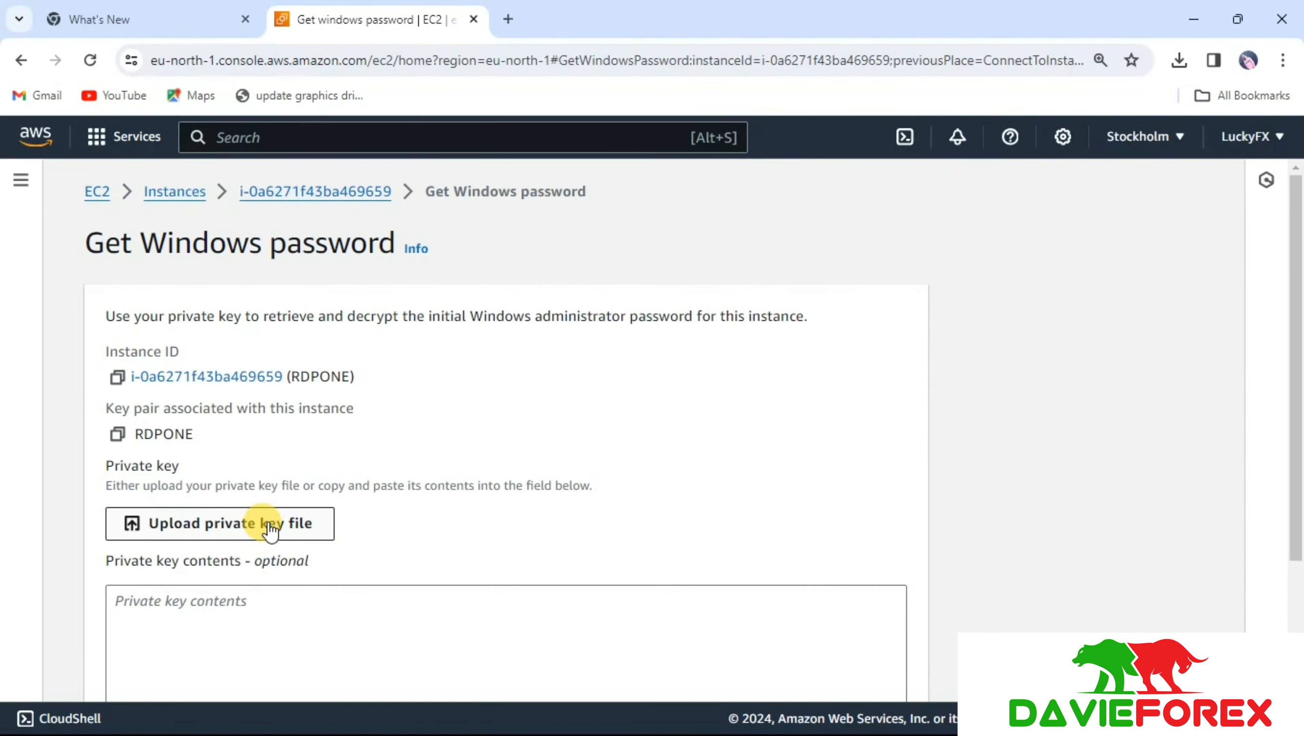
click(270, 527)
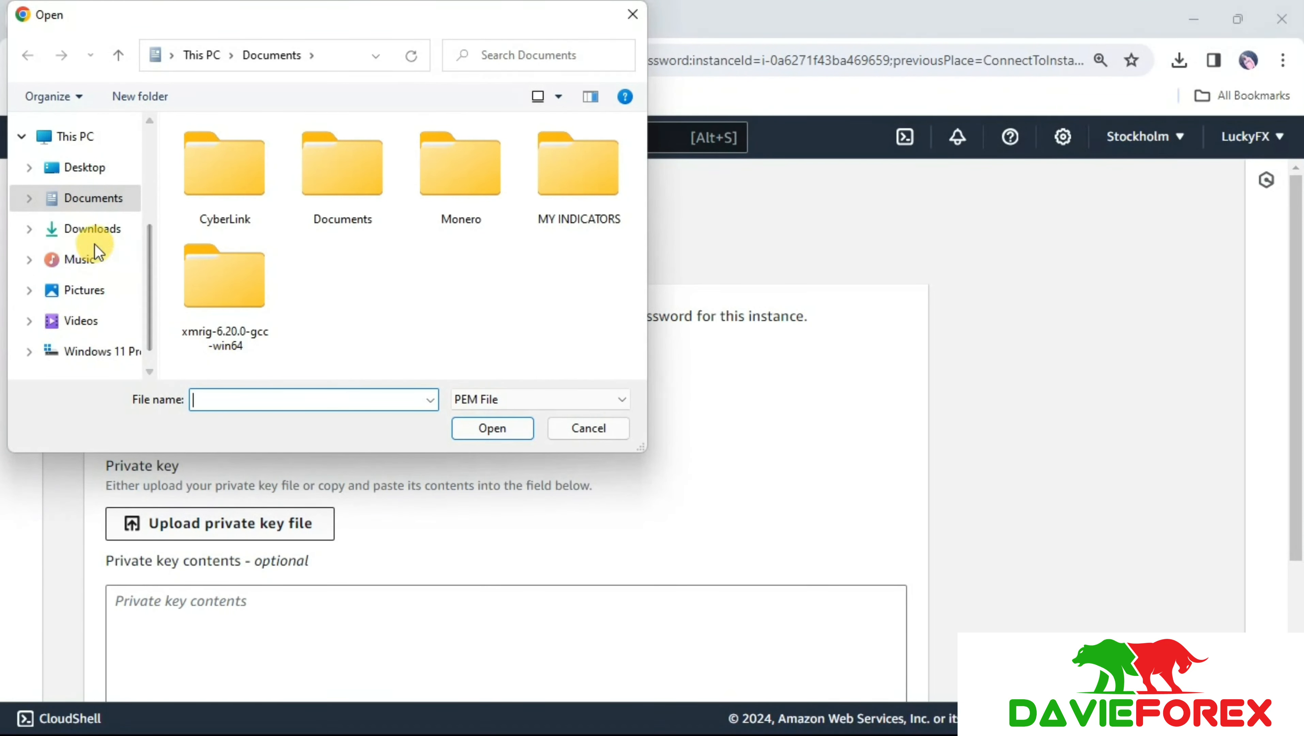
click(92, 222)
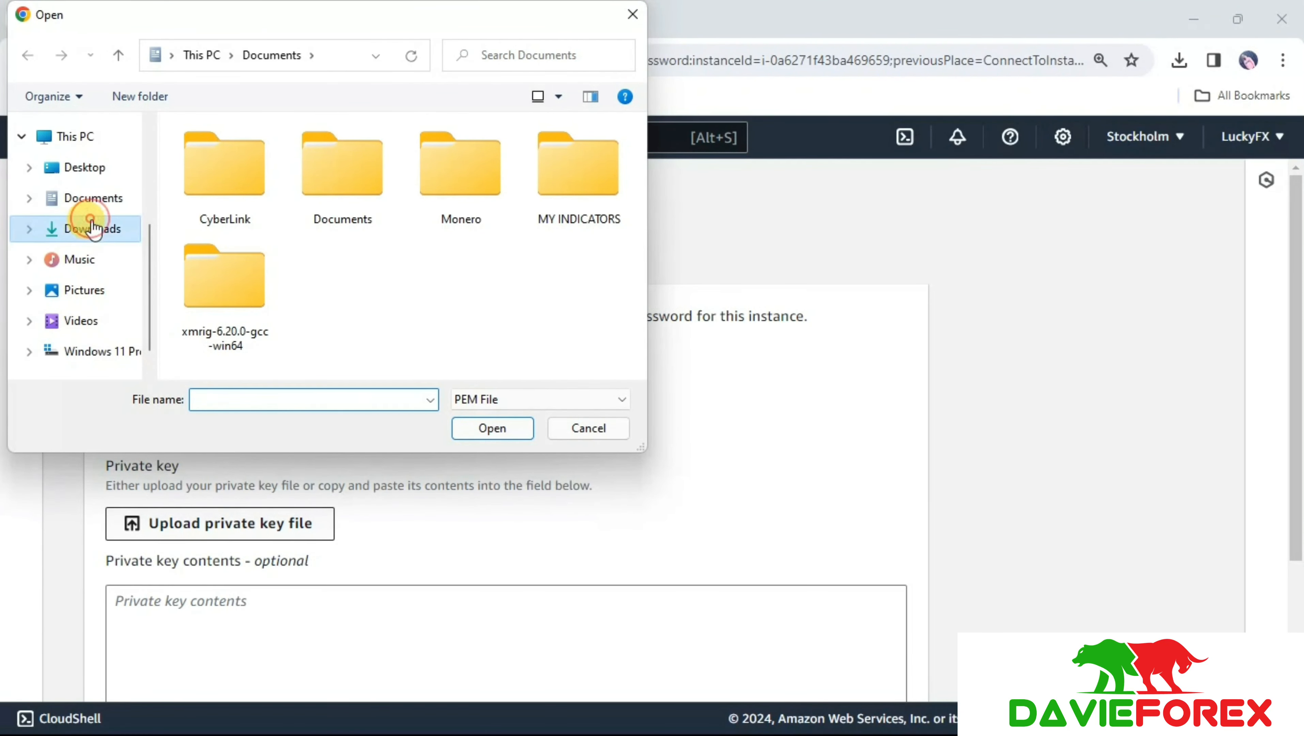
click(212, 184)
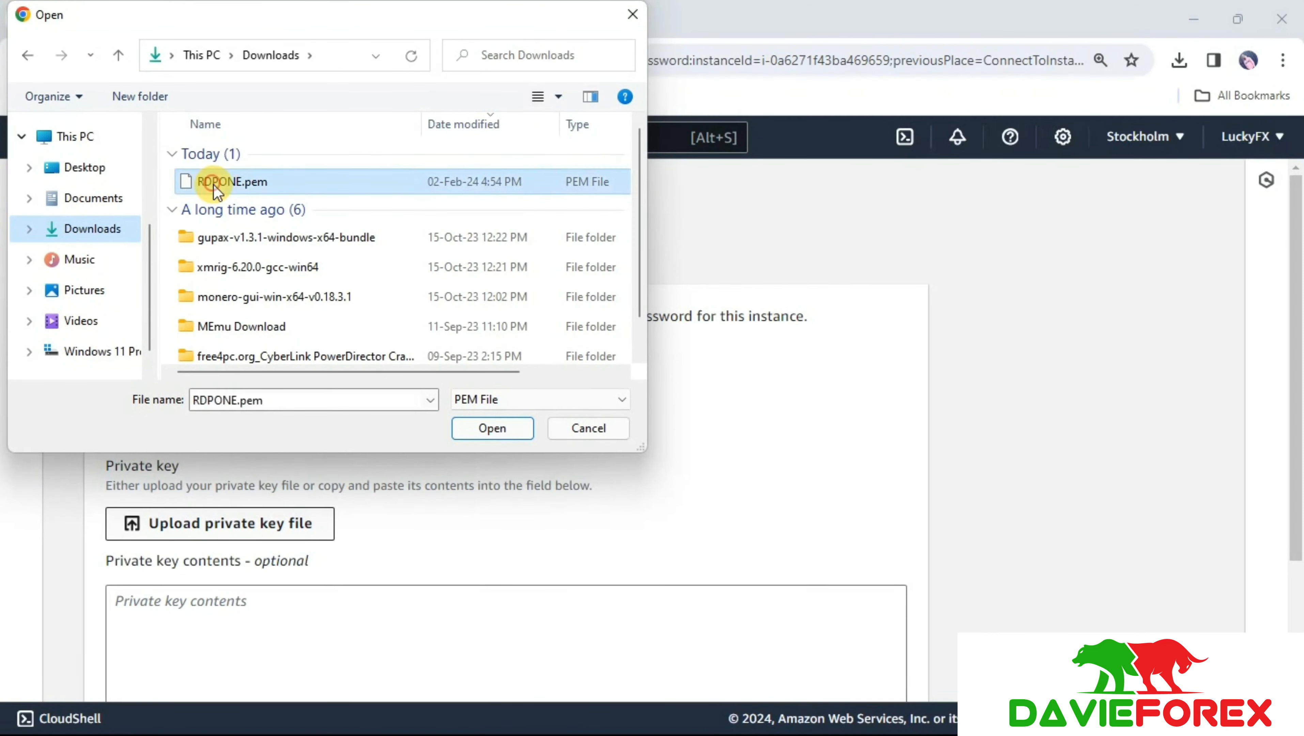
click(491, 429)
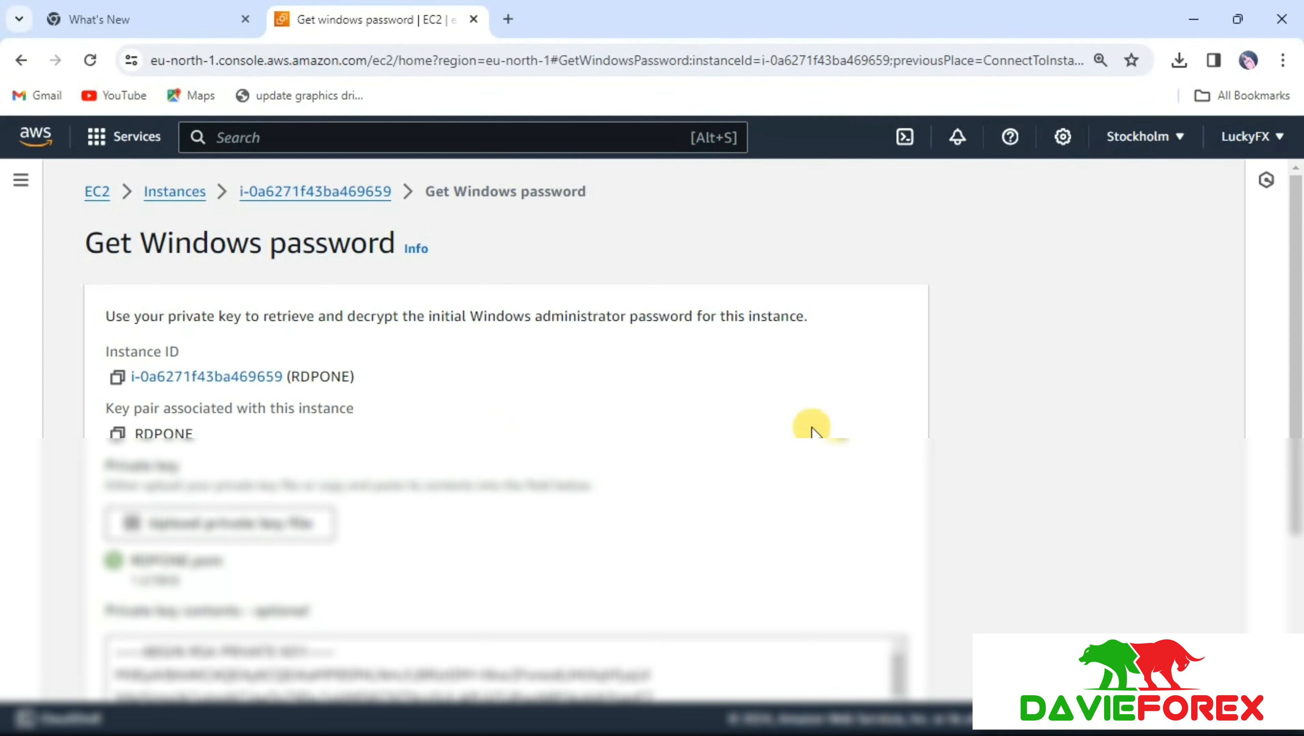
drag(1289, 302, 1297, 461)
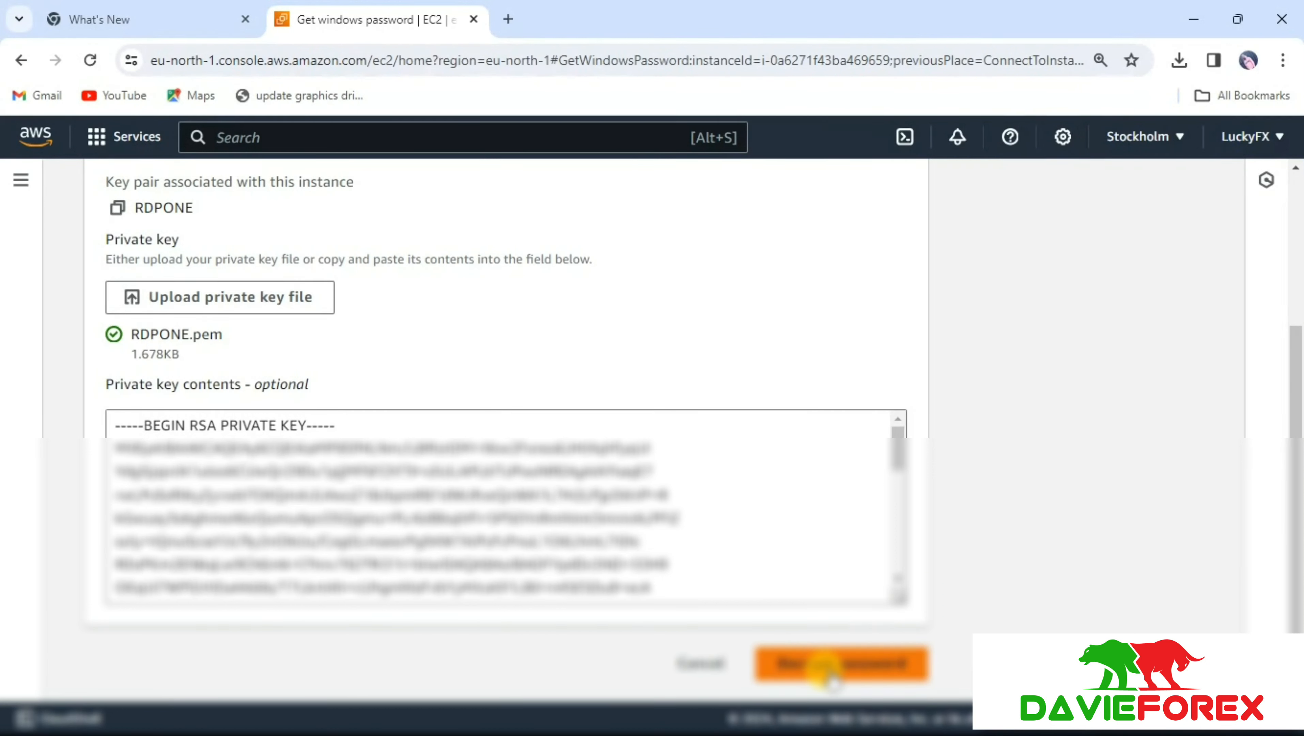
click(825, 668)
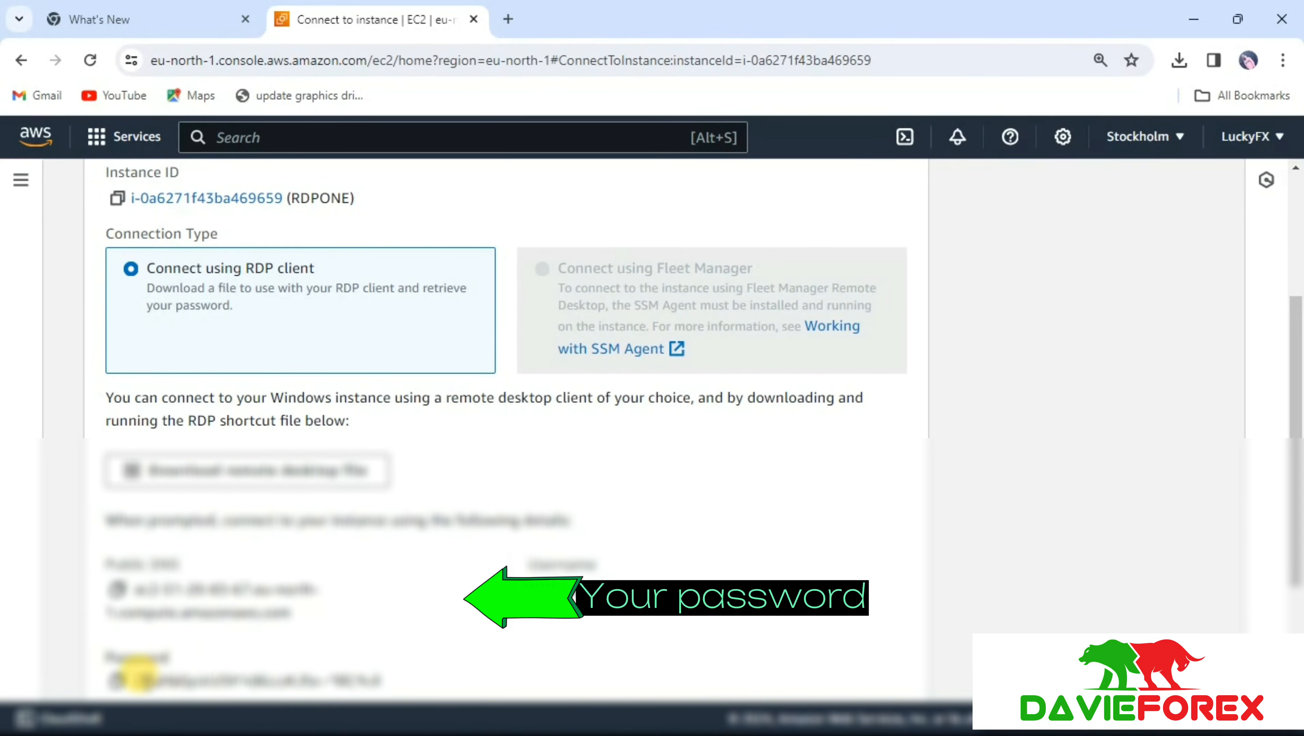
Scroll the instance's connection details down to the decrypted Administrator password field
drag(1290, 390, 1291, 431)
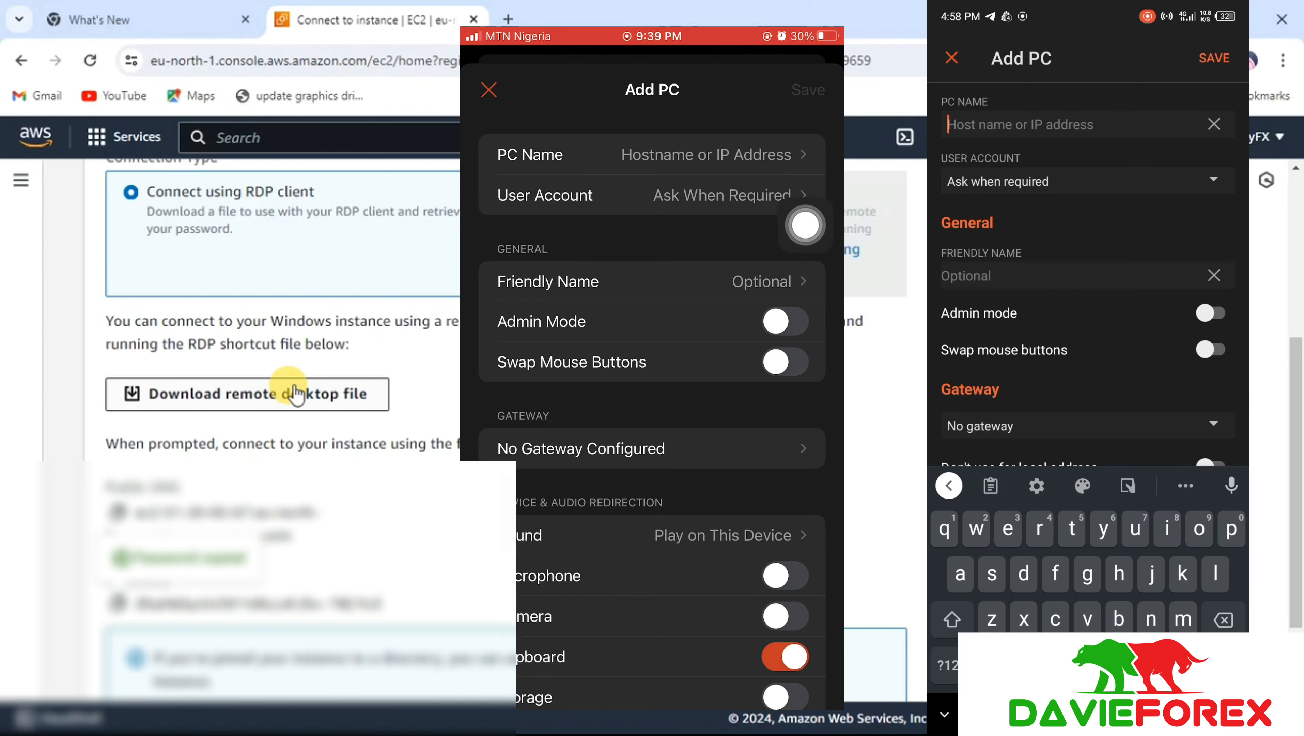
Add PC 52-20-83-67.eu-north-1.compute.amazomaws.com with user account 'administrator' and the pasted password
text(52)
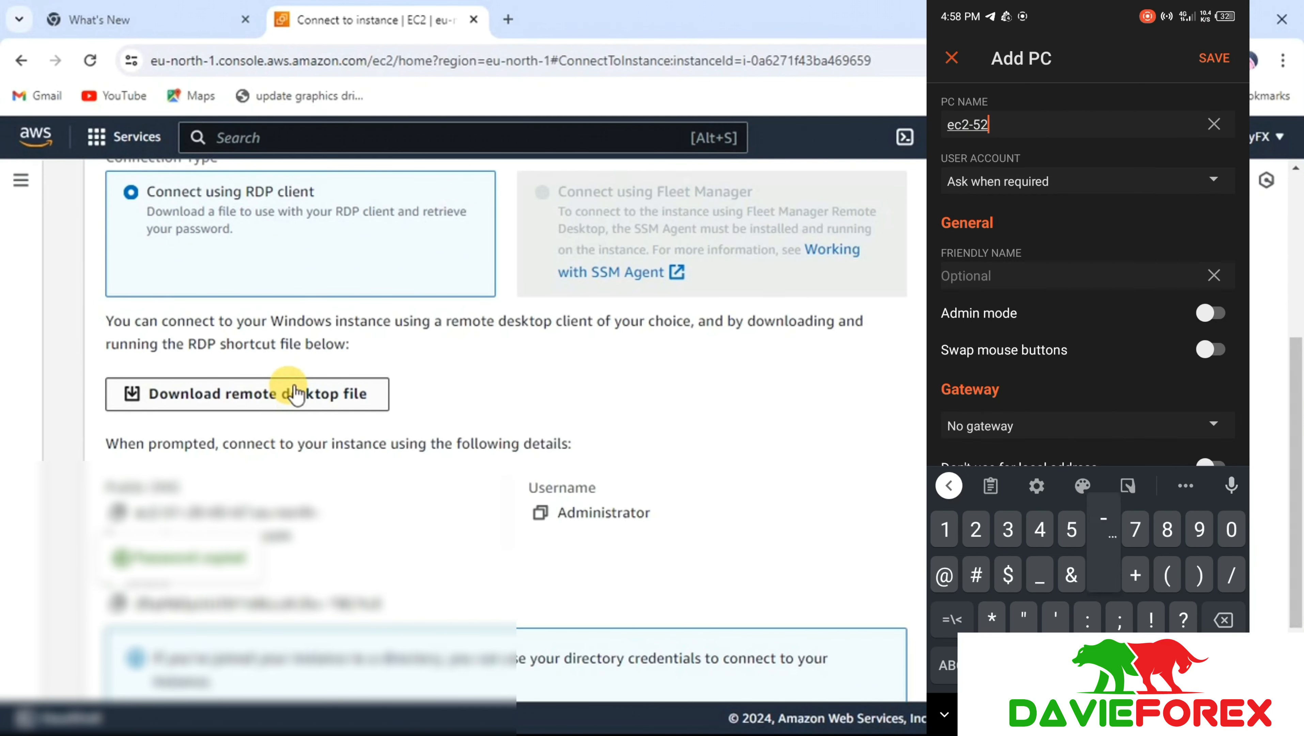
text(-20-83-67.)
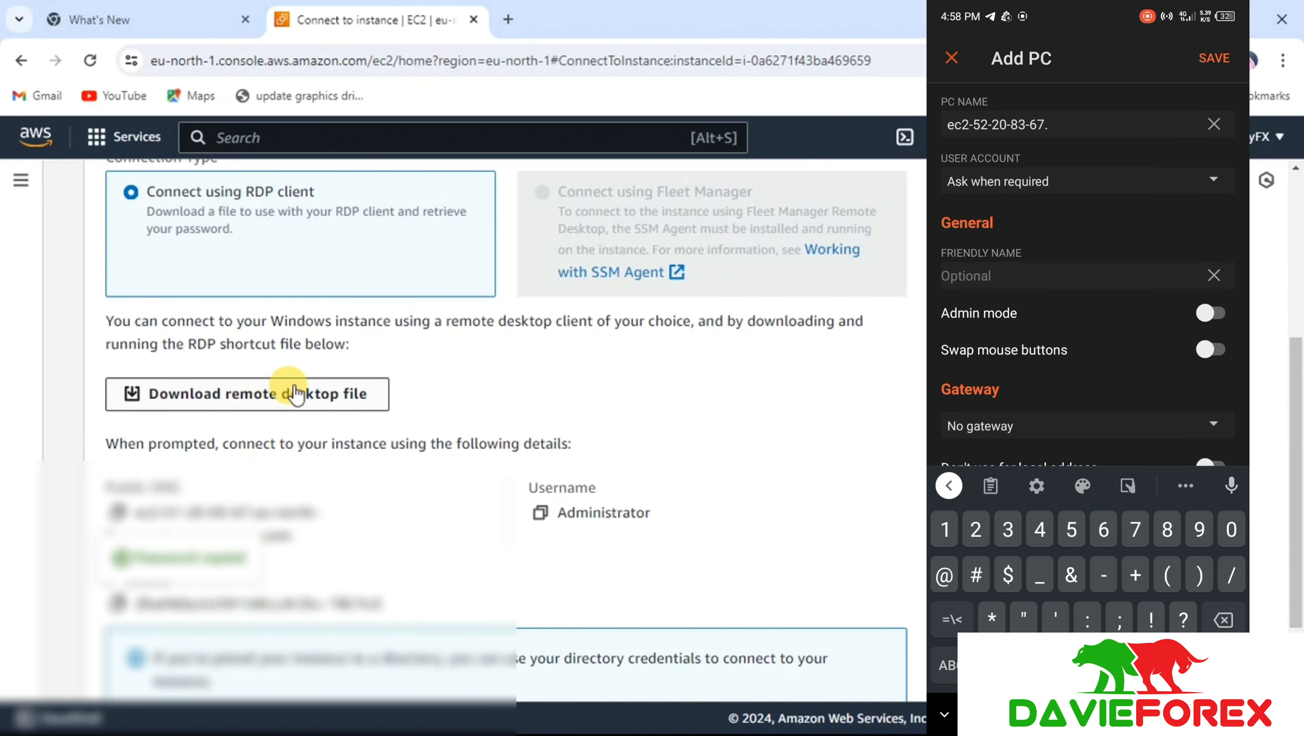
text(eu-north-1.compute)
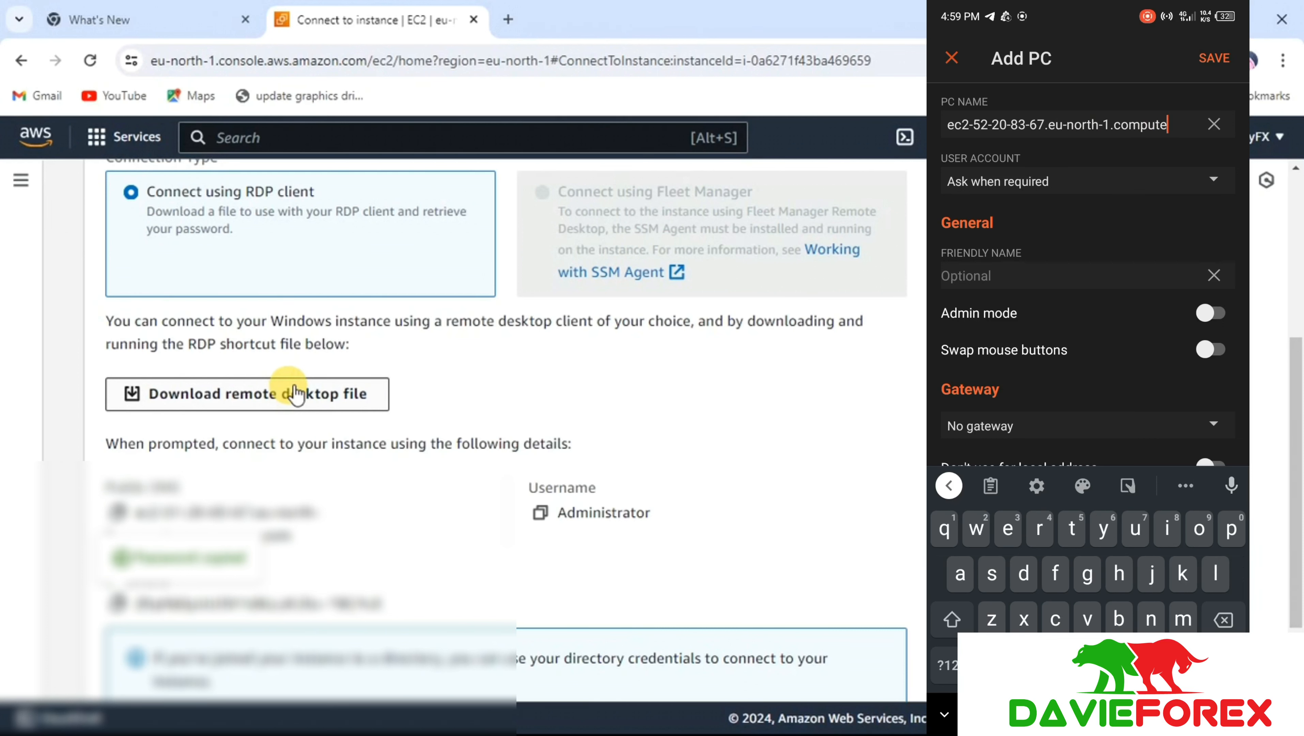
text(.amazomaws.com)
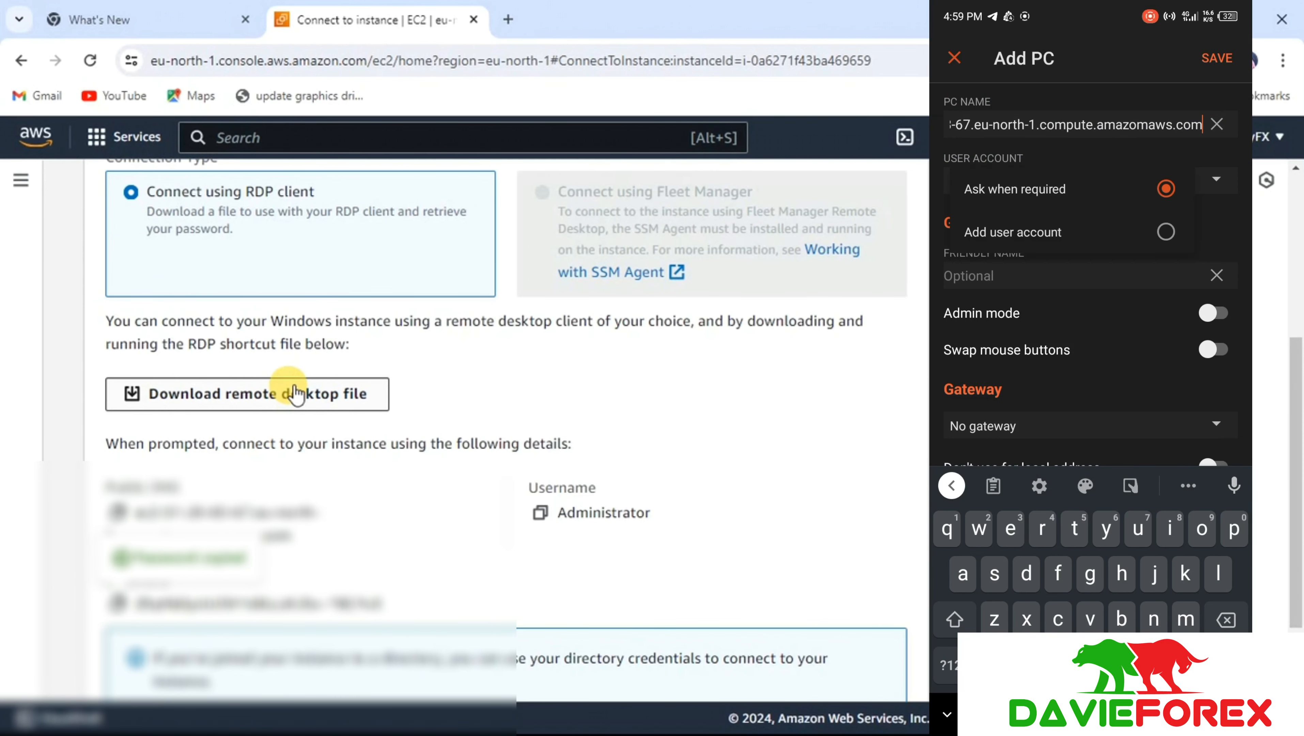
click(1064, 232)
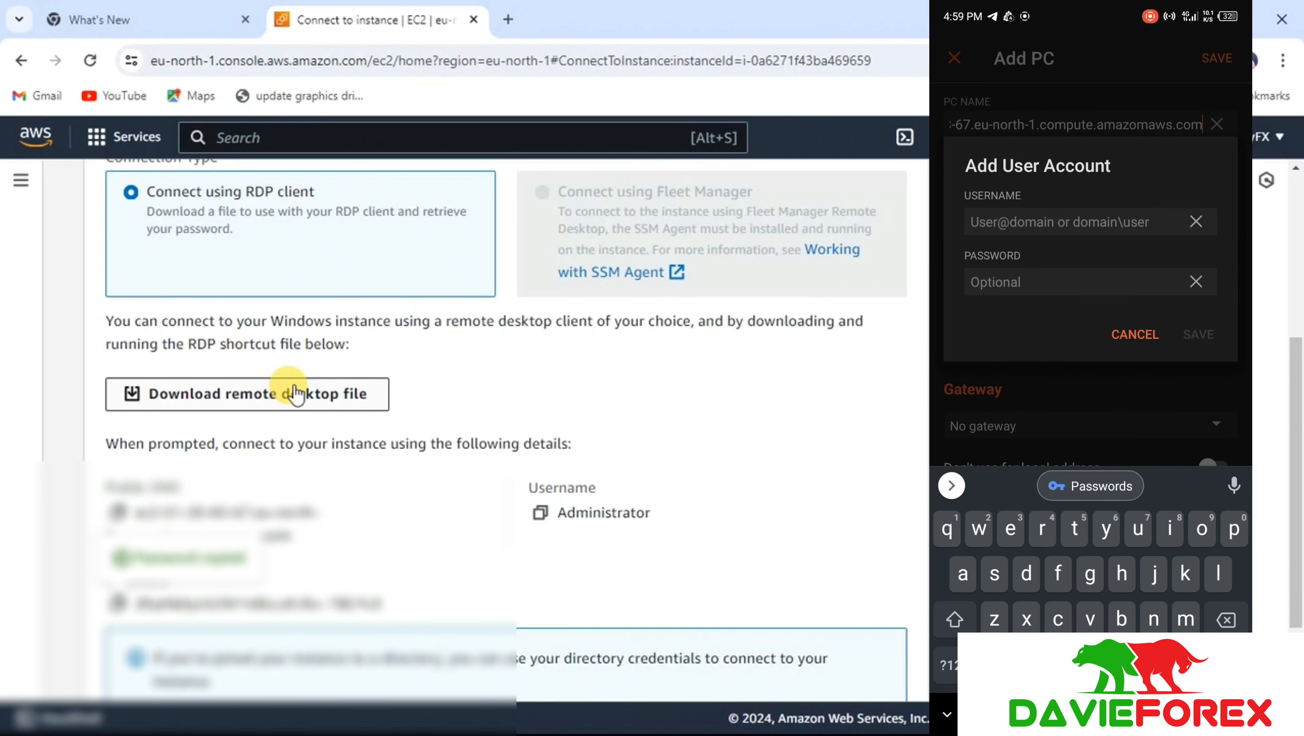
text(administrator)
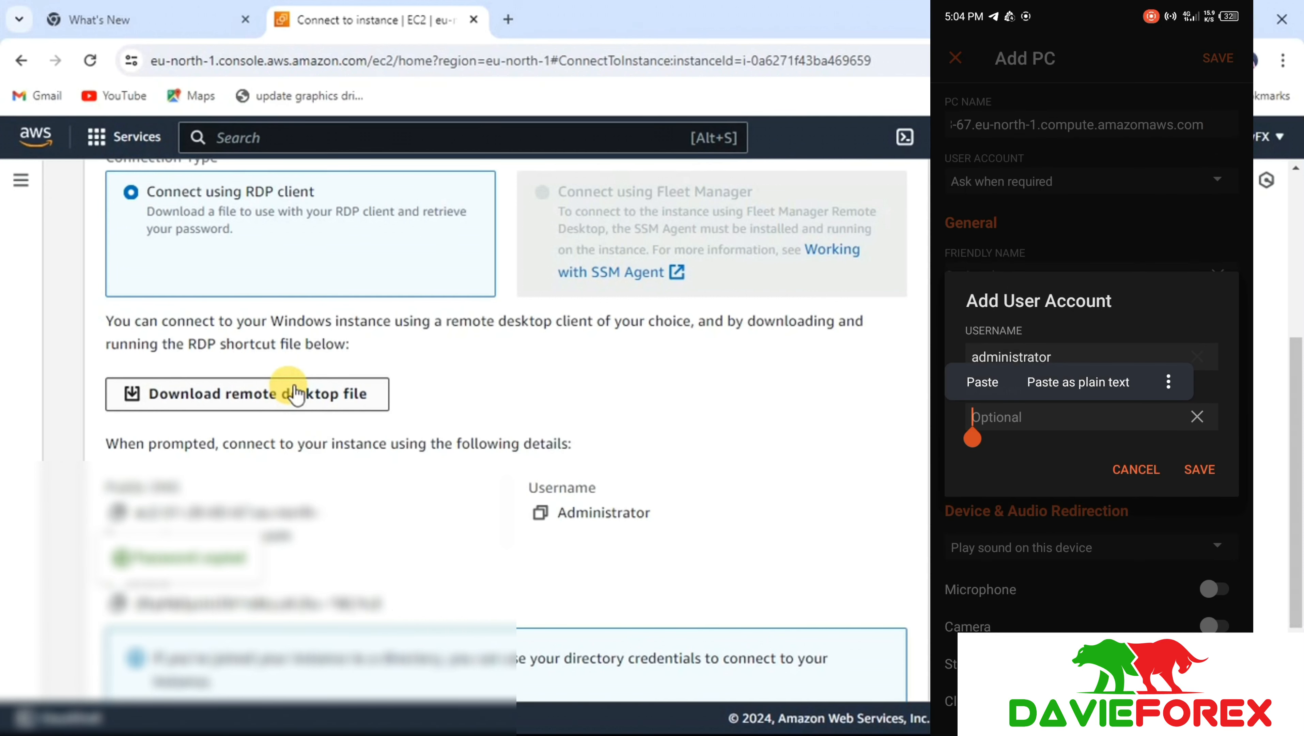
click(982, 382)
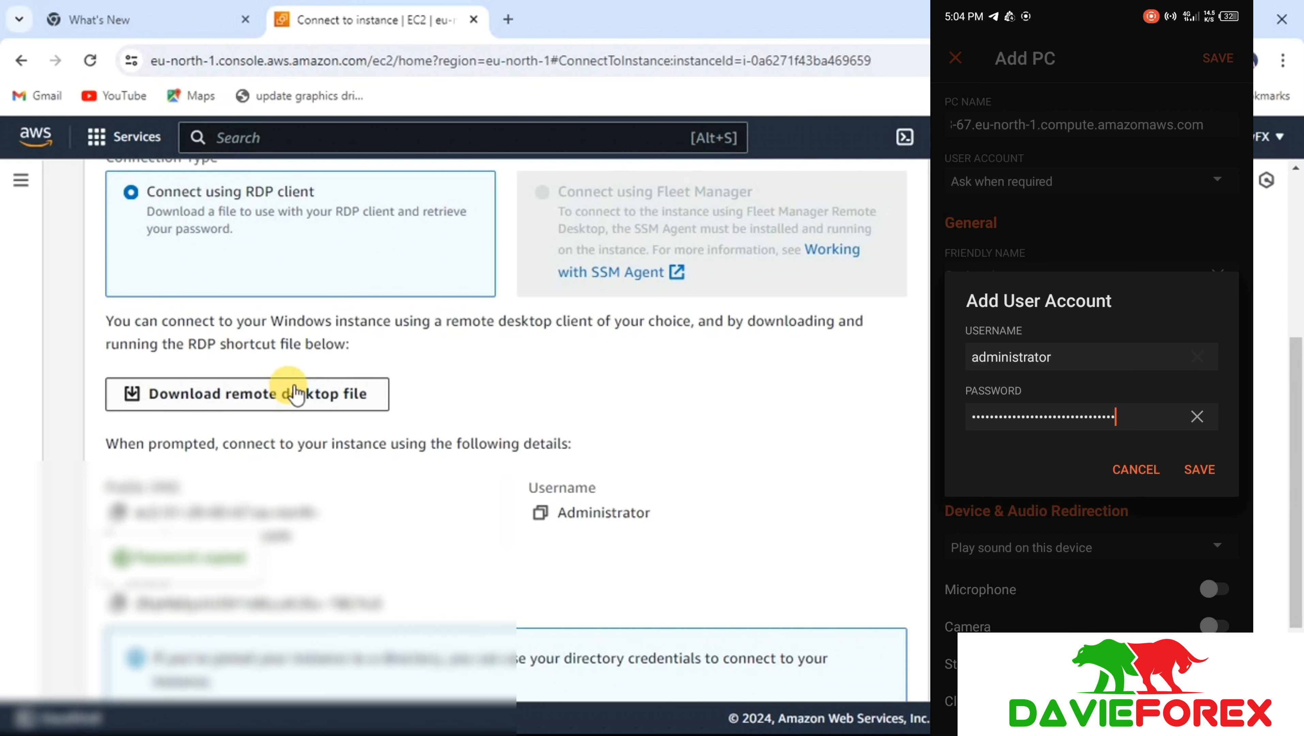
click(1199, 469)
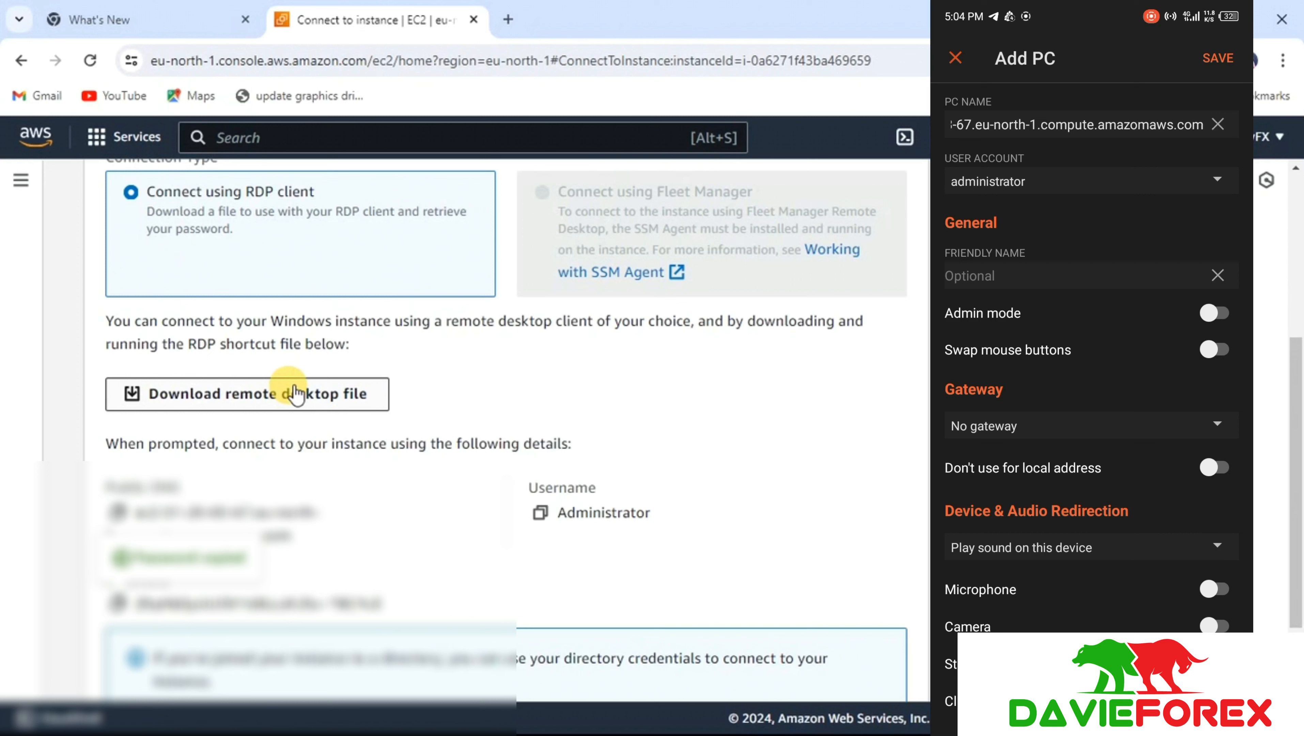
Turn on microphone, camera, clipboard and storage redirection, then save the new PC entry
scroll(1090, 410, down, 2)
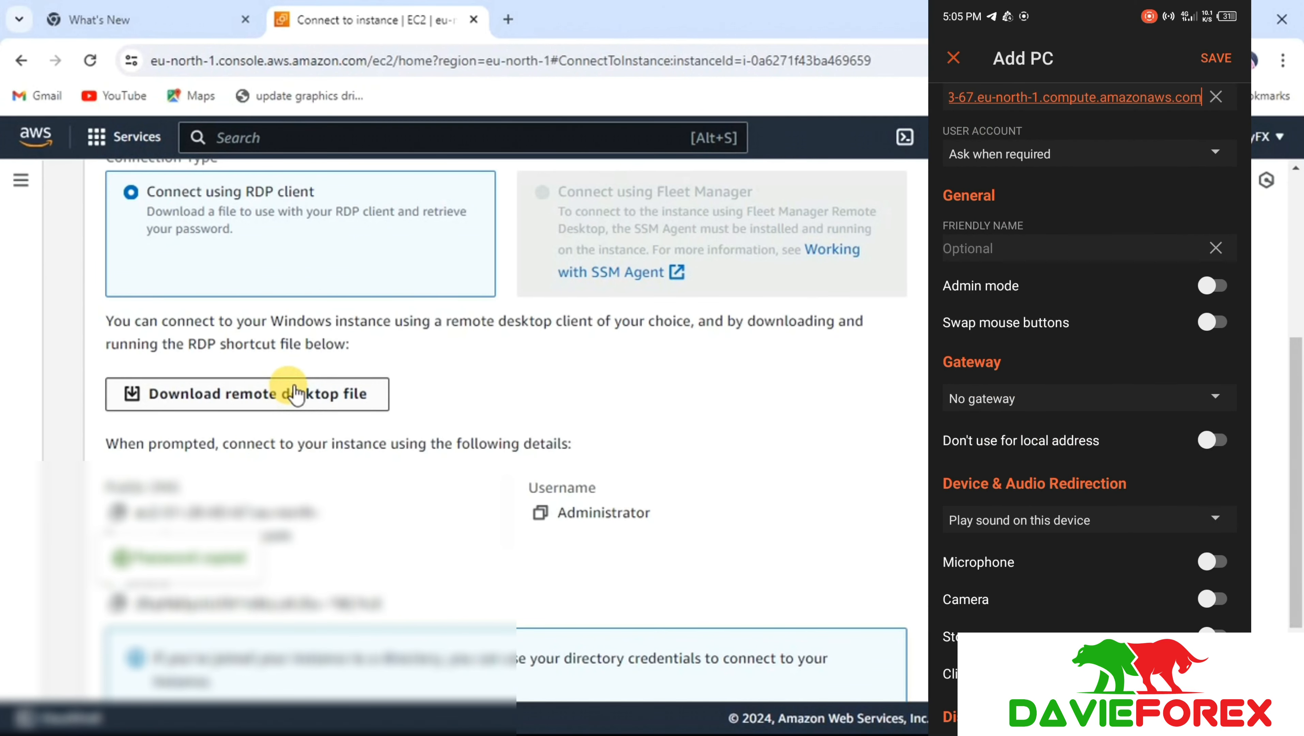
scroll(1091, 410, down, 1)
click(1212, 544)
click(1212, 507)
click(1213, 618)
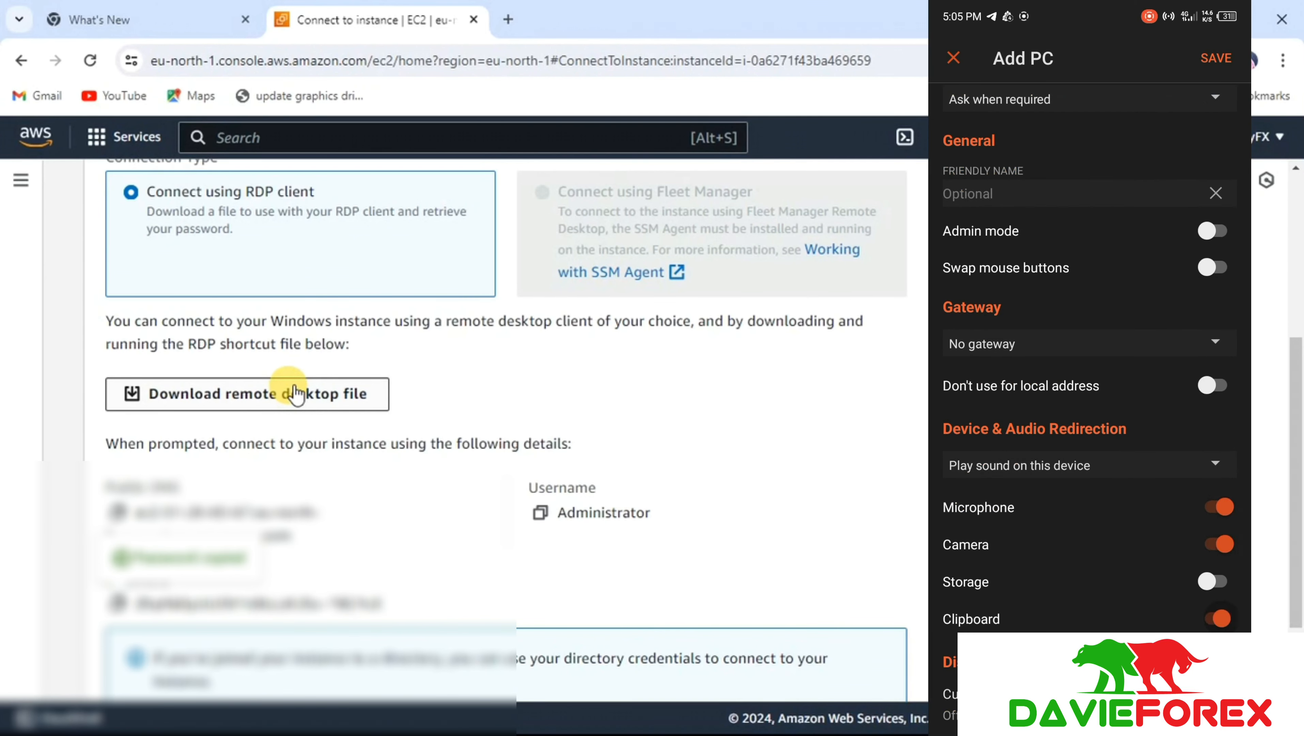
click(1213, 581)
click(1216, 58)
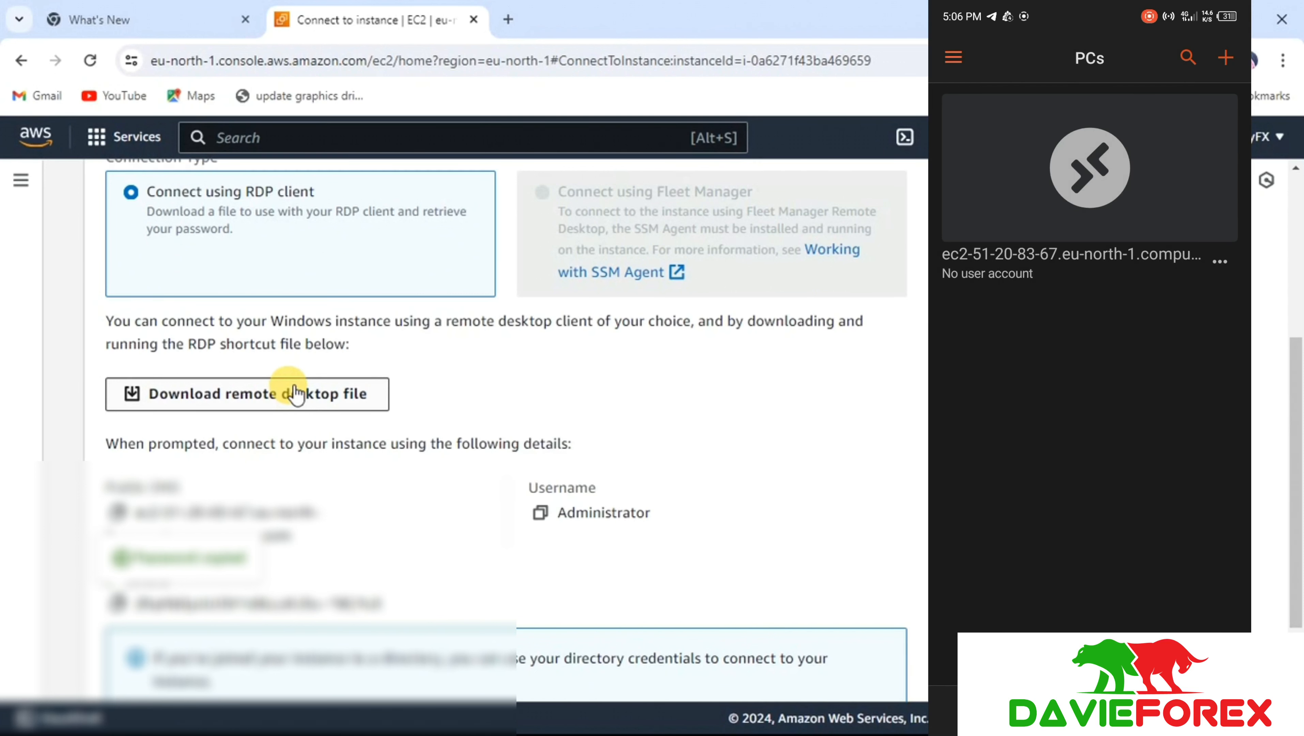
Connect to the EC2 PC as Administrator with the pasted password, accepting the unverified certificate
click(1086, 170)
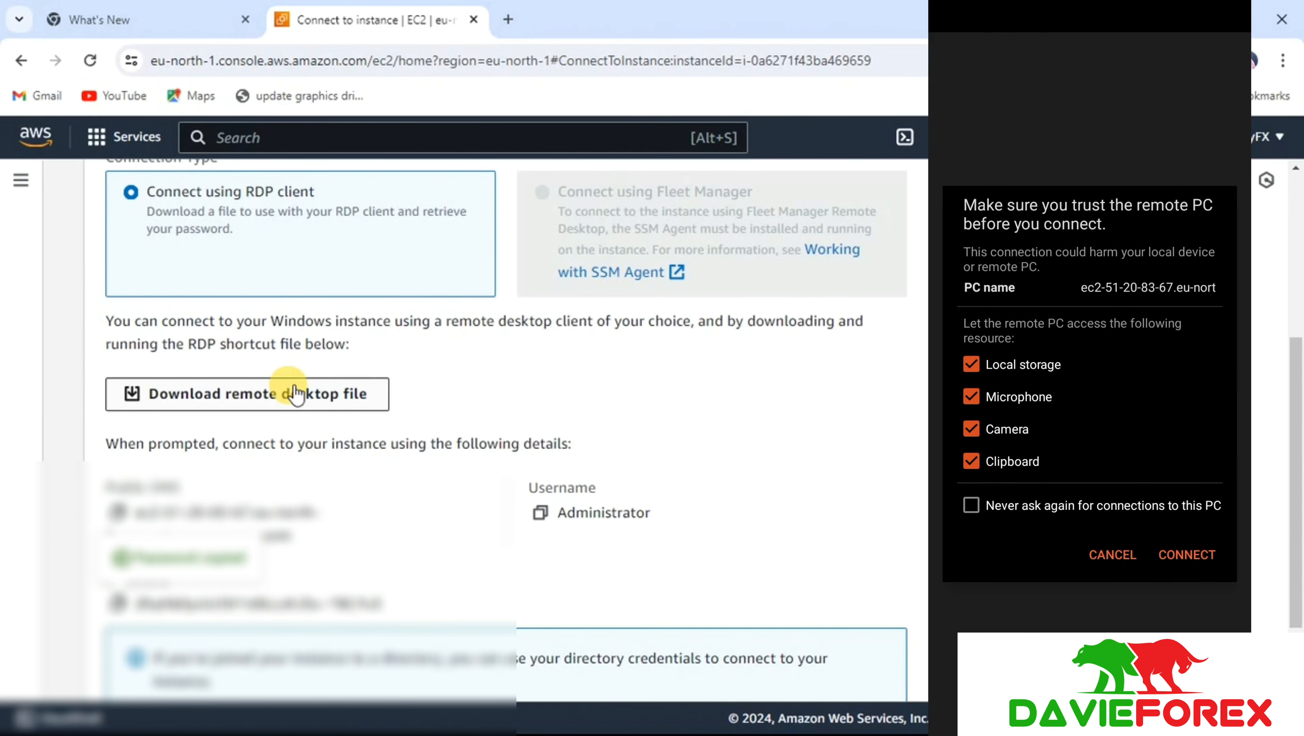
click(971, 505)
click(1186, 554)
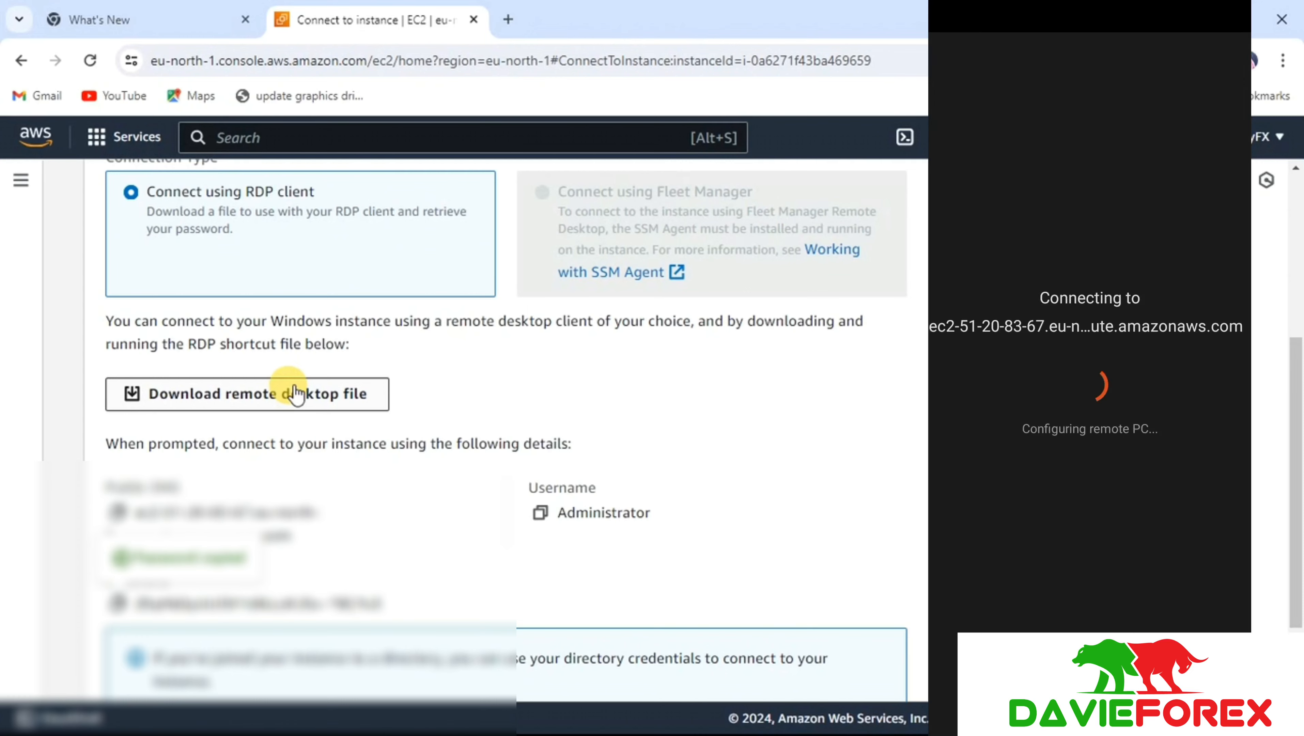
click(1030, 449)
click(981, 416)
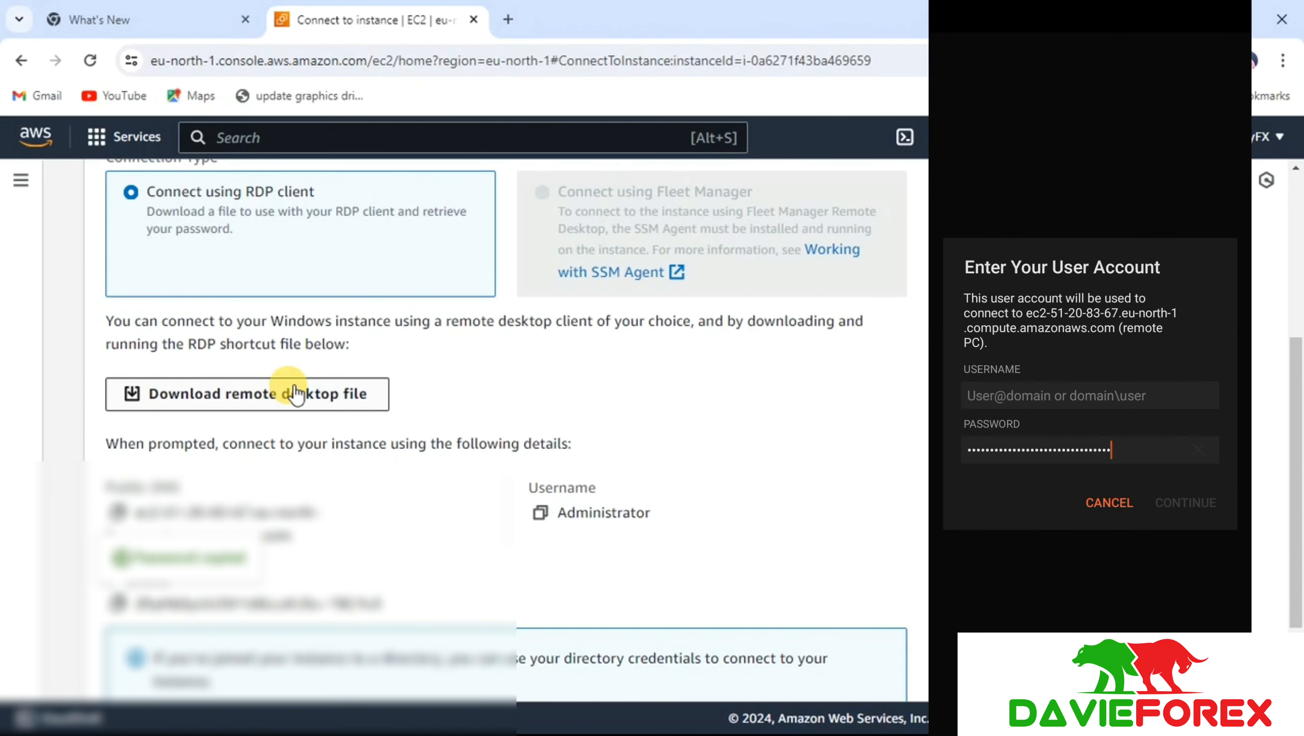
click(1082, 395)
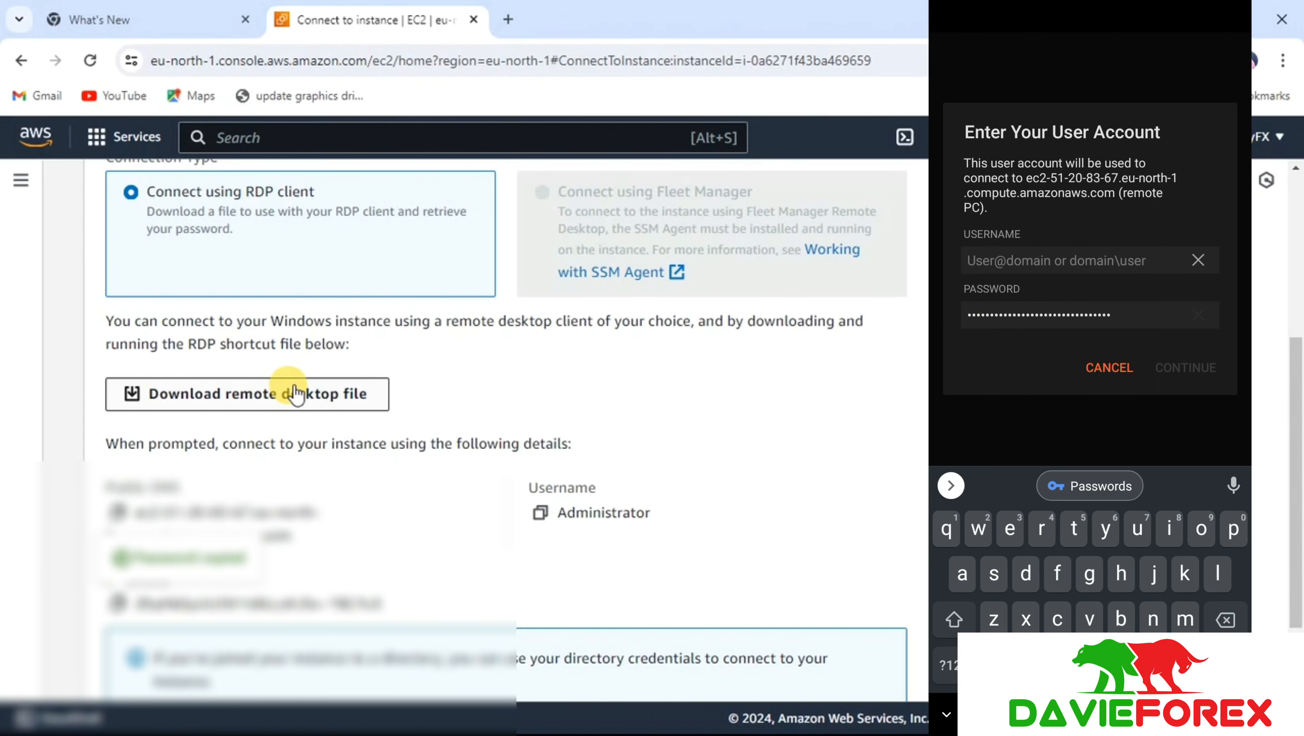
text(Adm)
click(1089, 485)
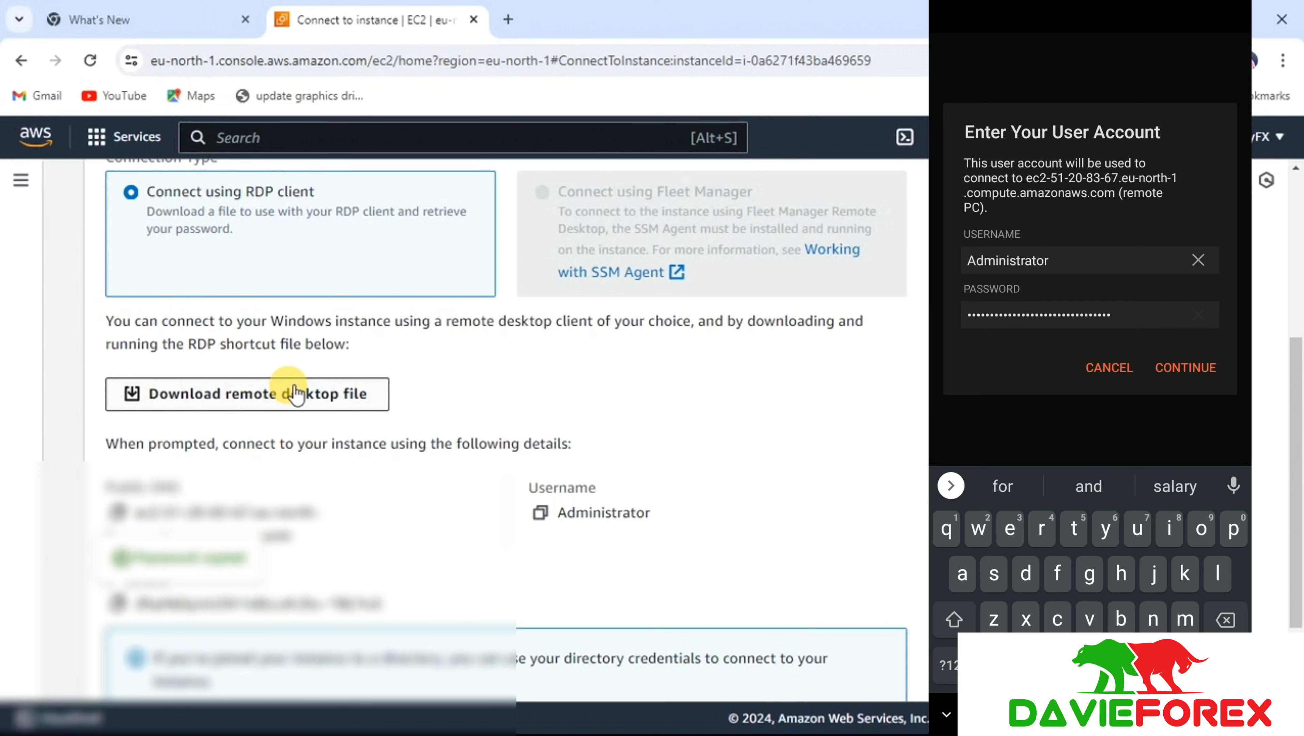
click(1185, 367)
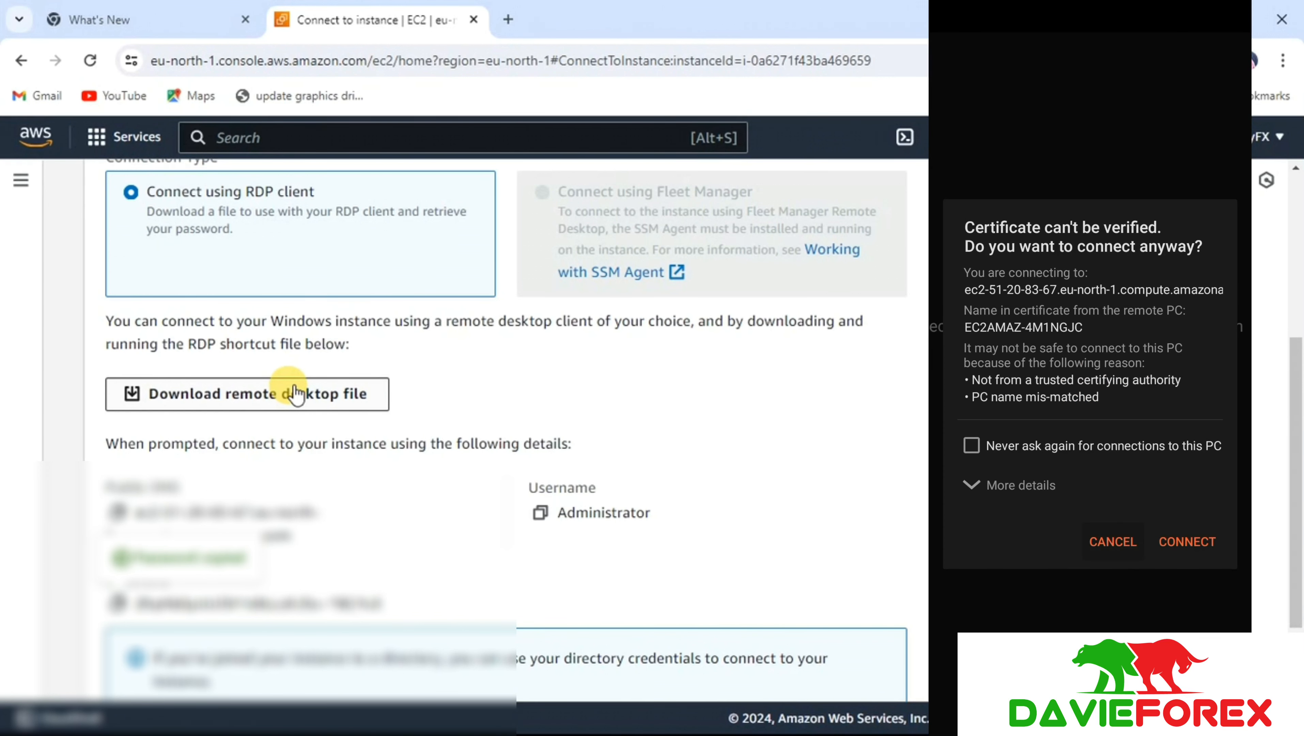
click(1187, 541)
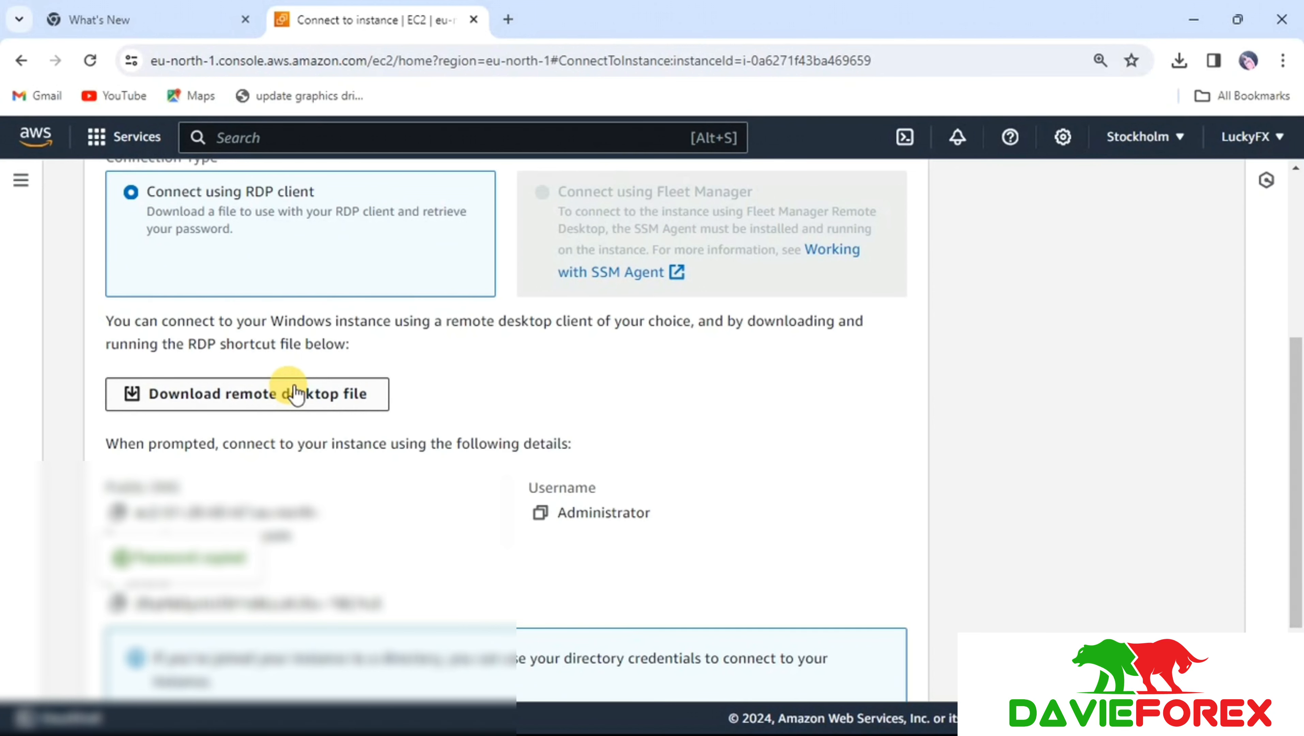
Search the Start menu for 'remote' and launch Remote Desktop Connection
key(super)
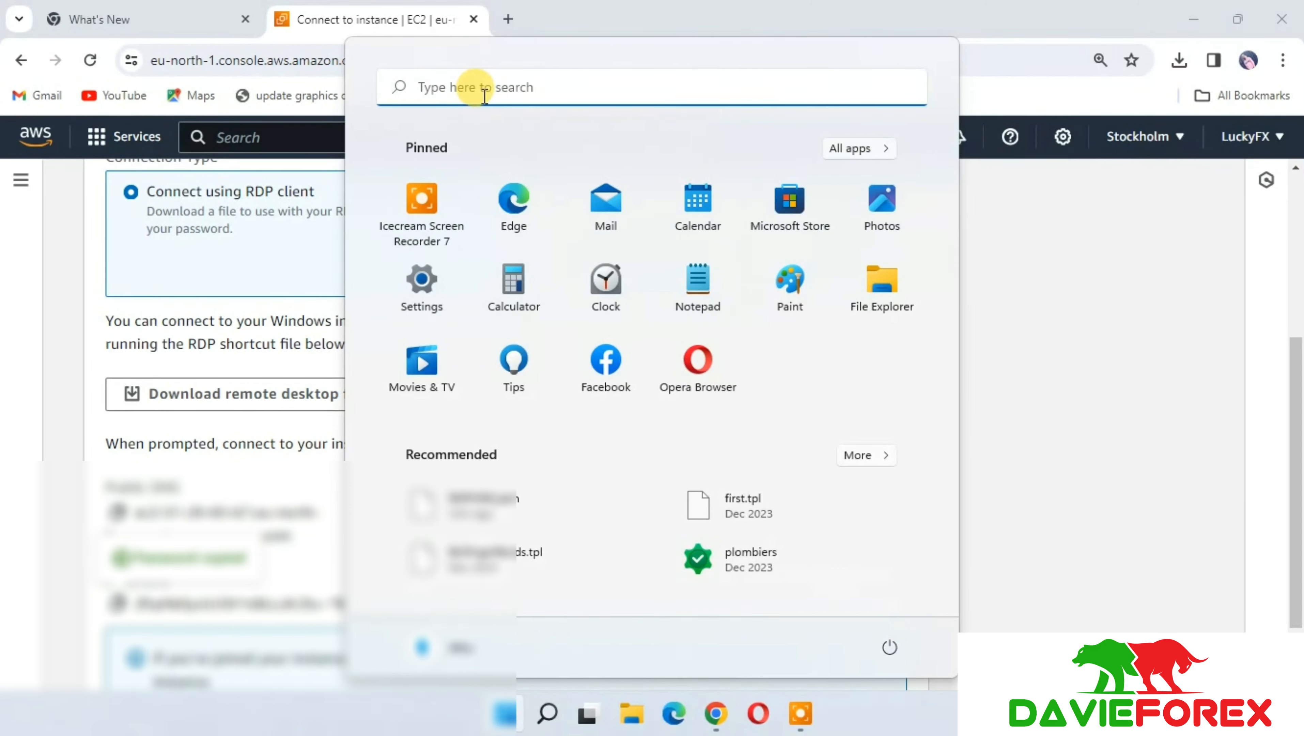
click(479, 88)
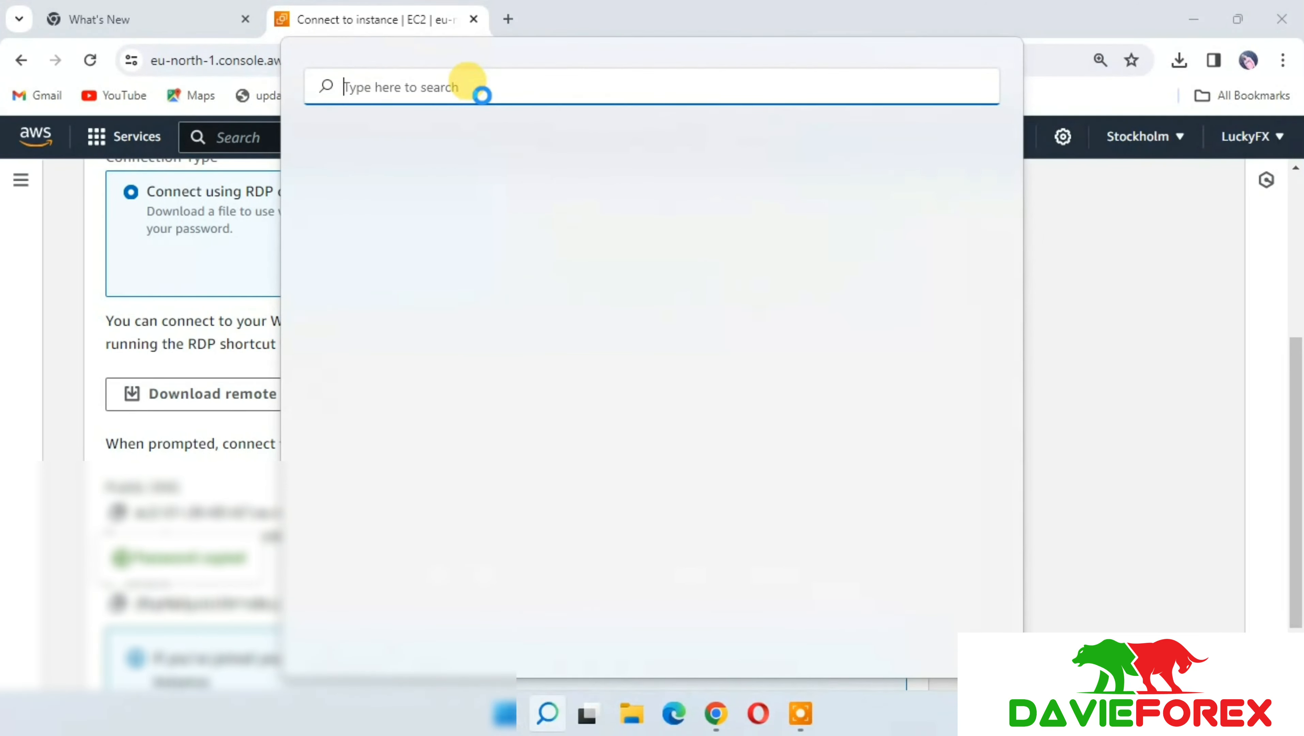
text(re)
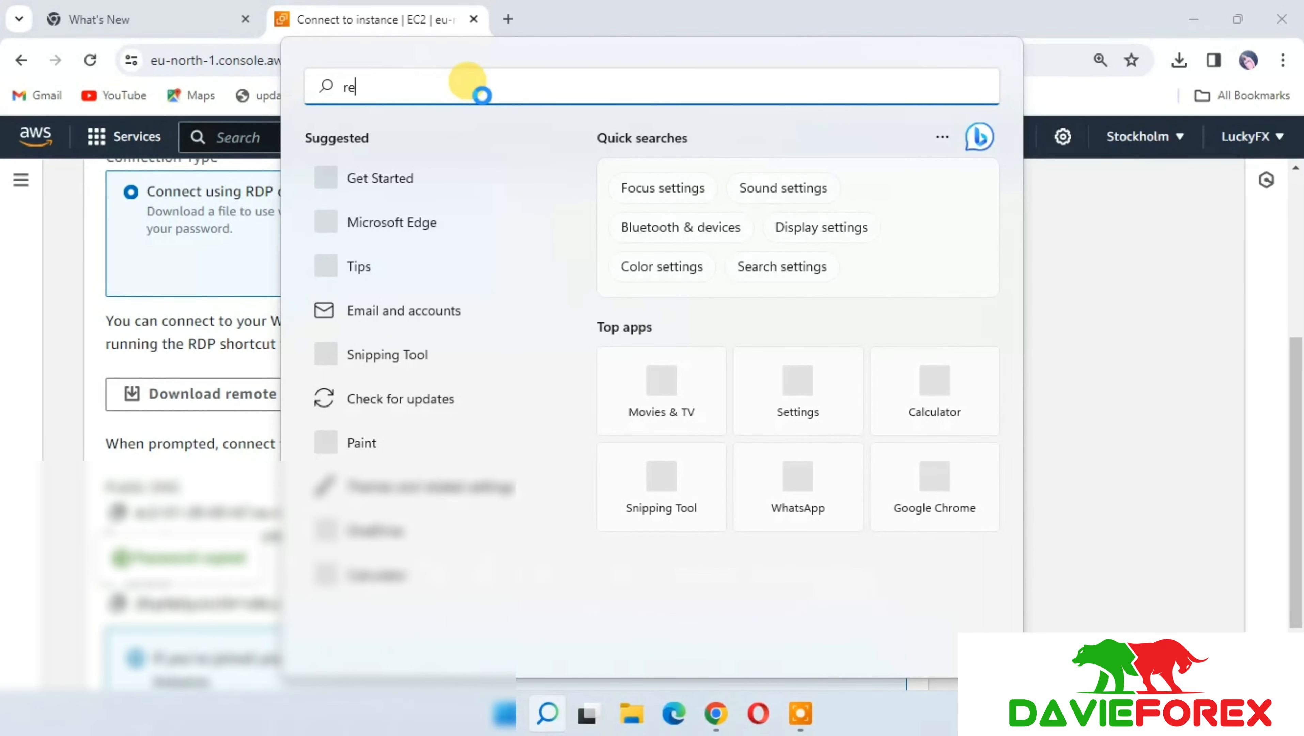
text(mote)
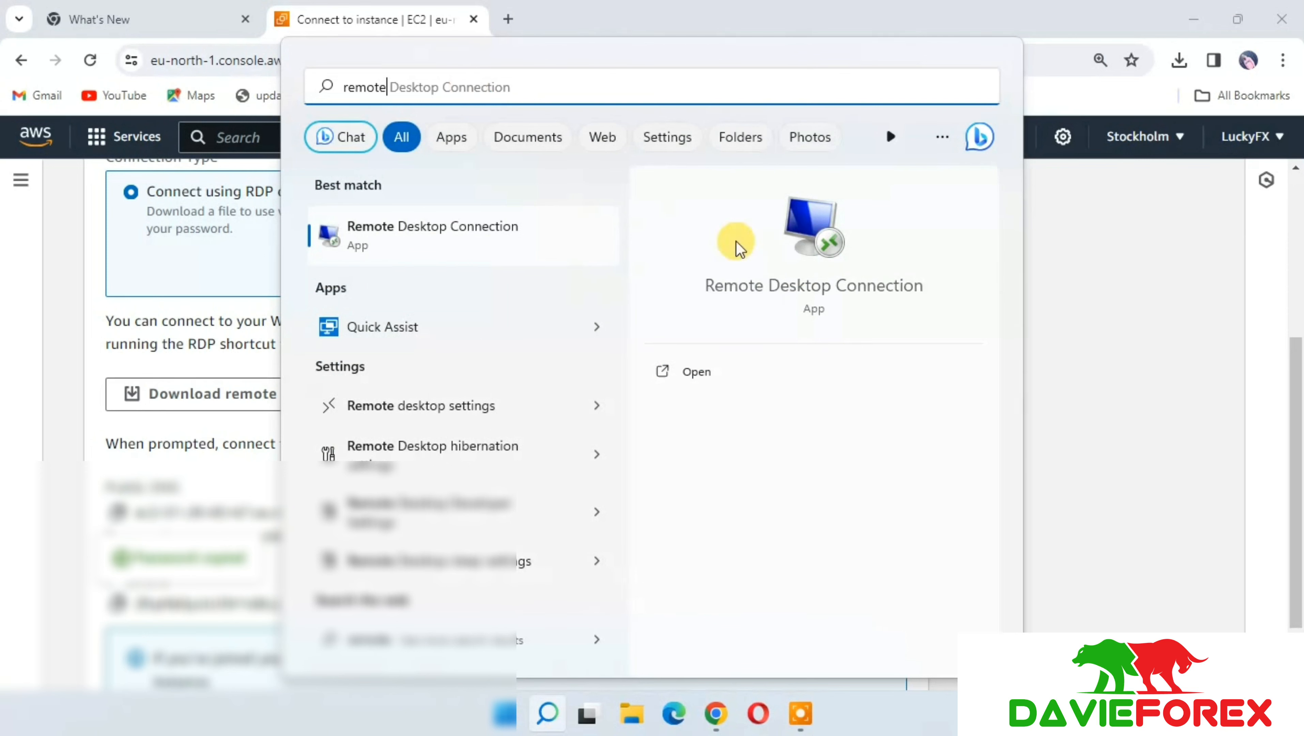
click(685, 375)
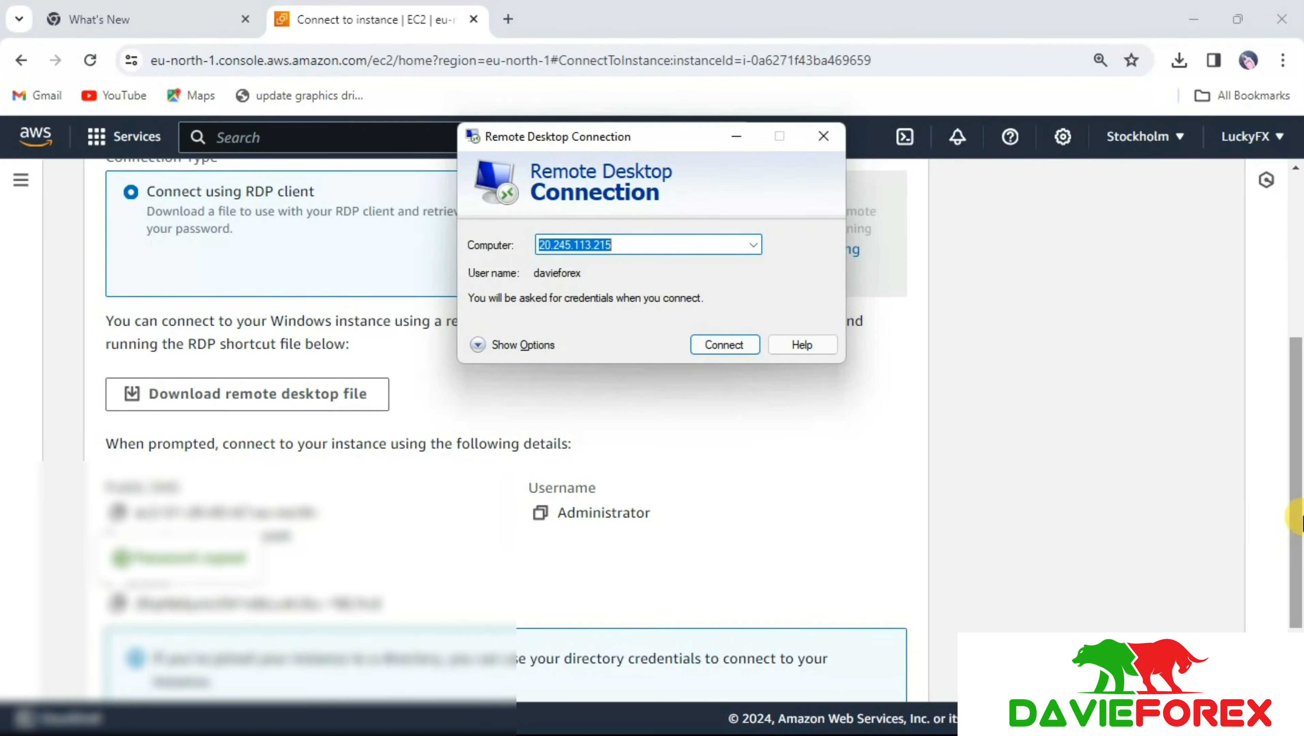
Copy the EC2 instance's public DNS from the connection details page
drag(1299, 518, 1277, 360)
scroll(1277, 452, down, 3)
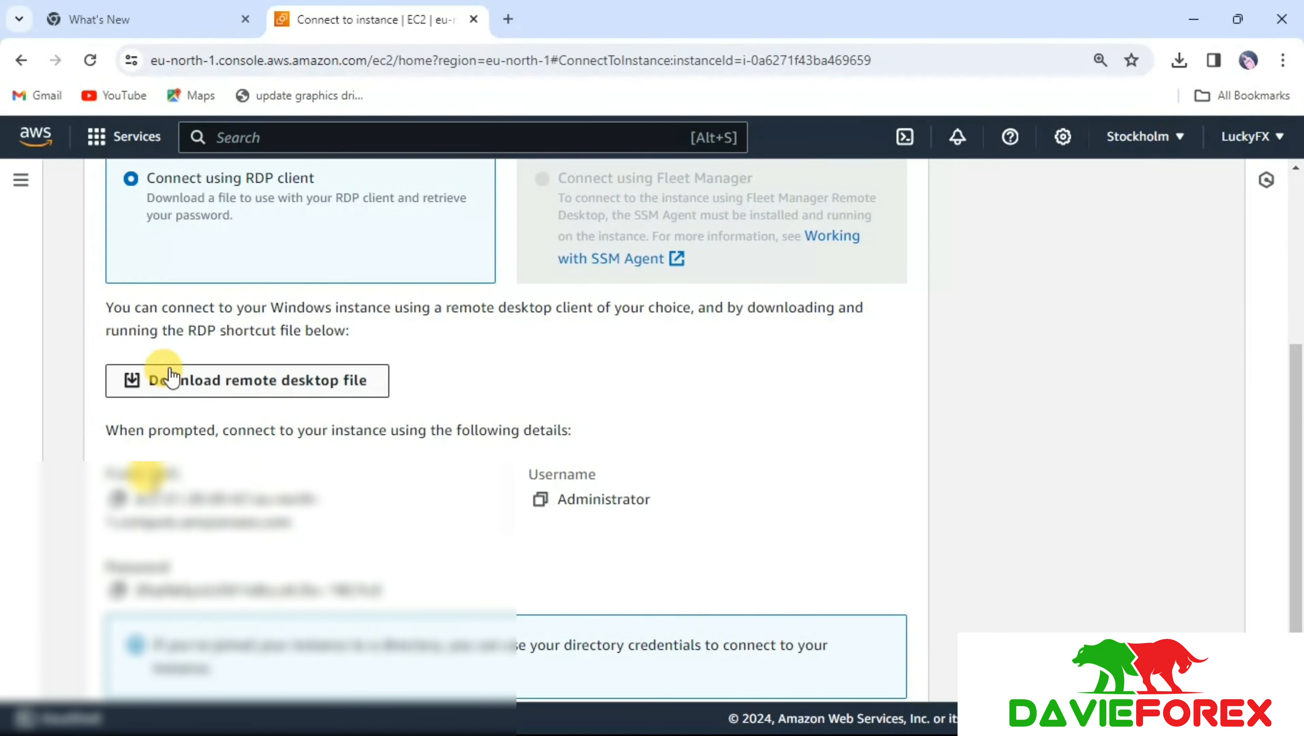
click(116, 497)
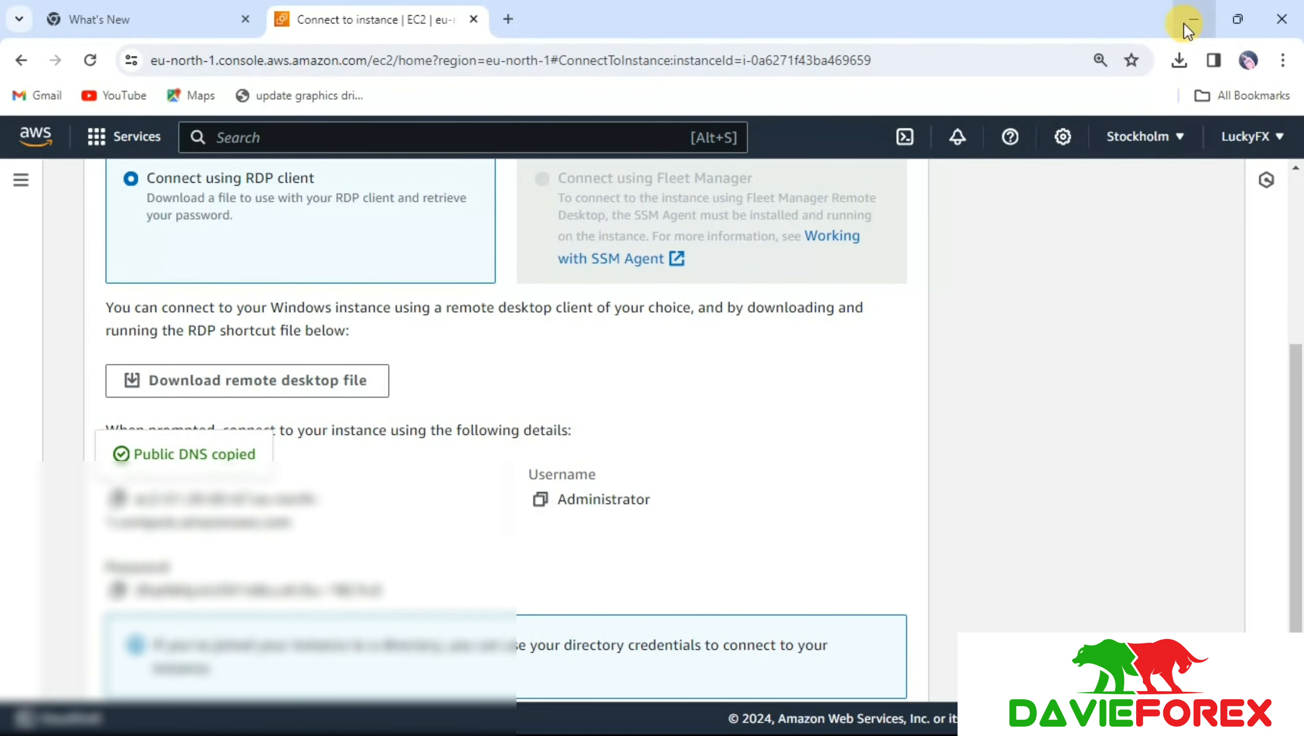
Place Remote Desktop Connection beside the restored browser and select its Computer field
click(1236, 21)
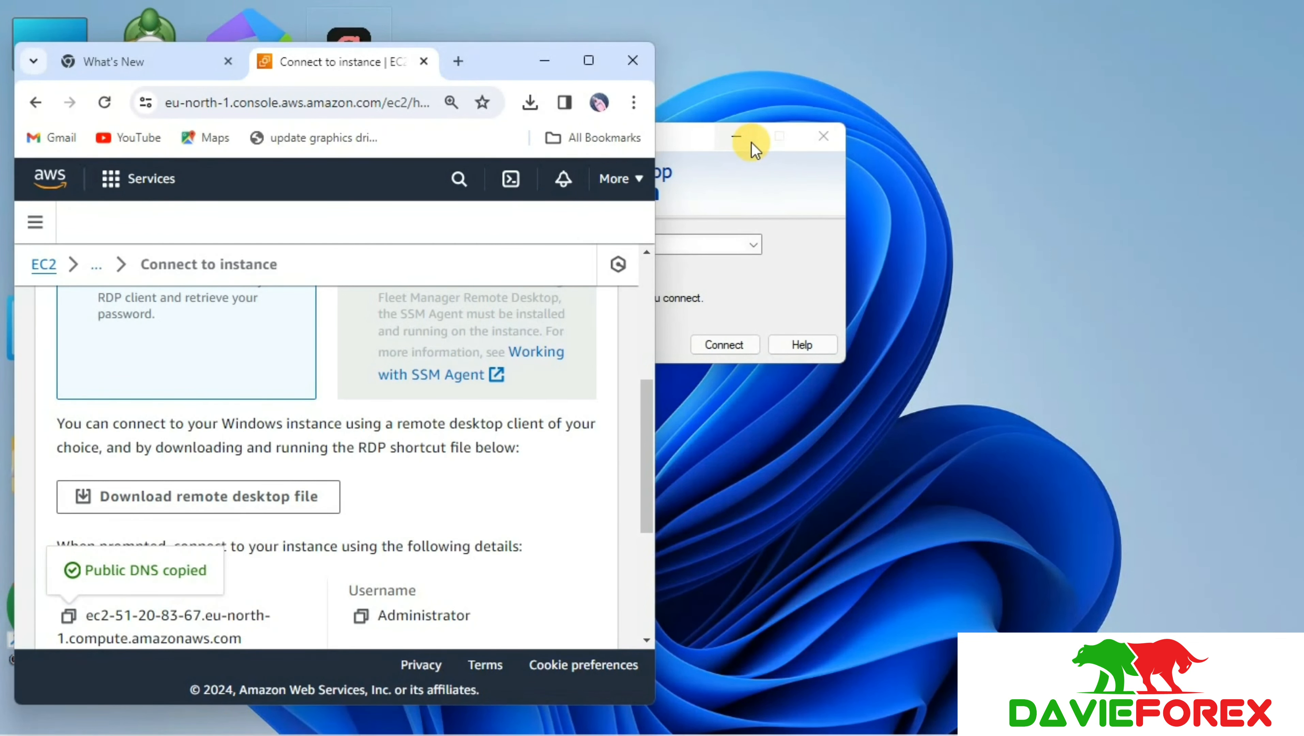
drag(698, 140, 940, 109)
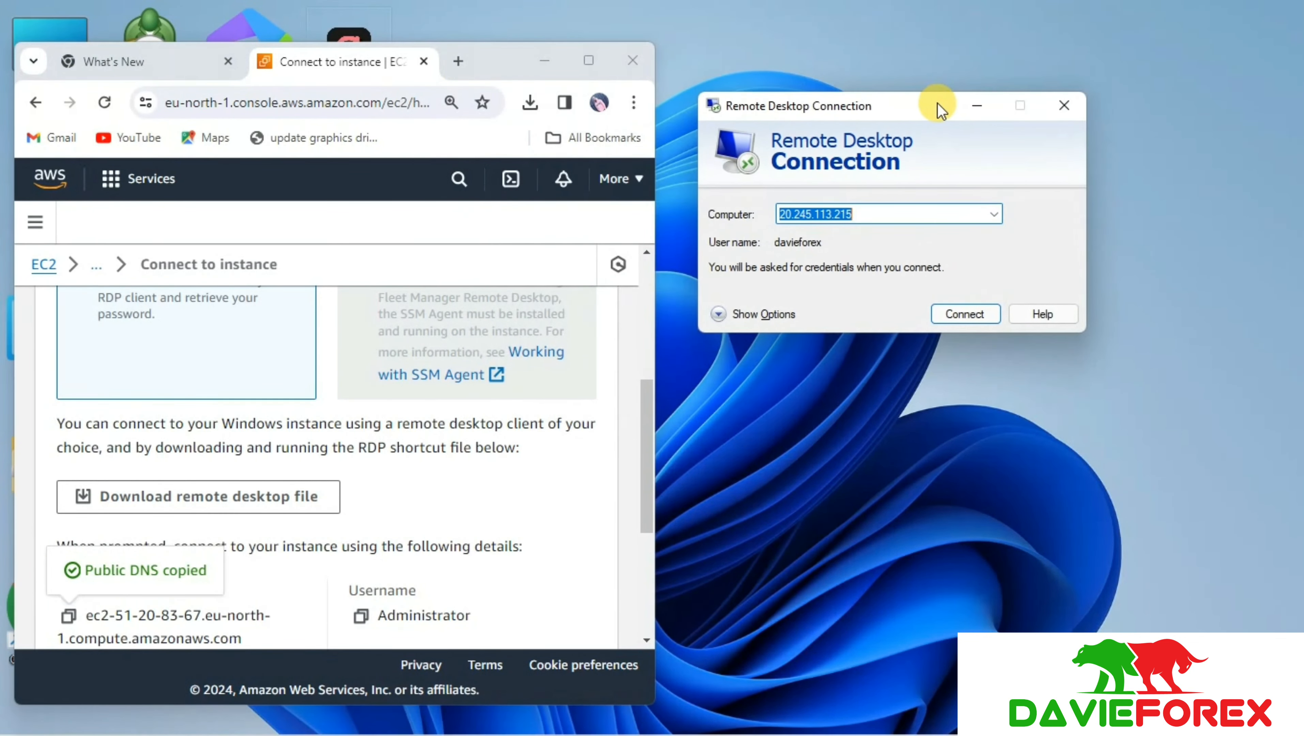
click(881, 215)
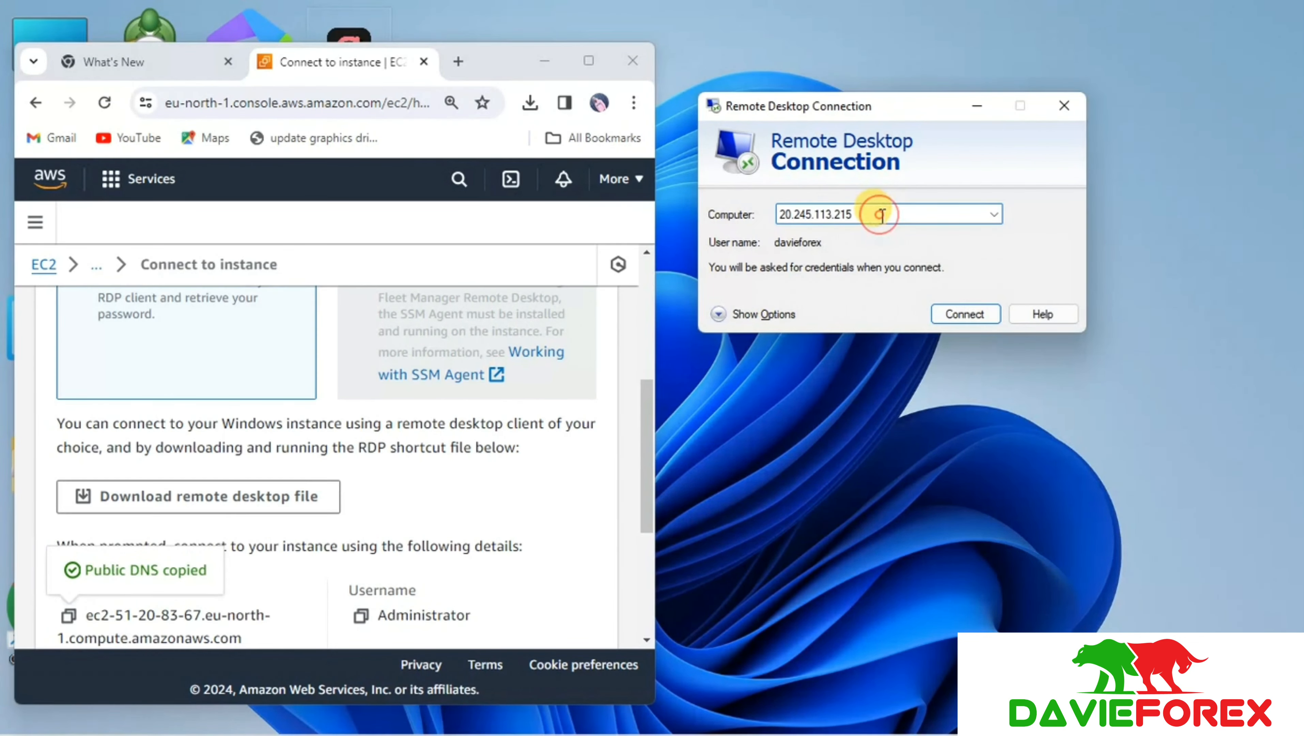